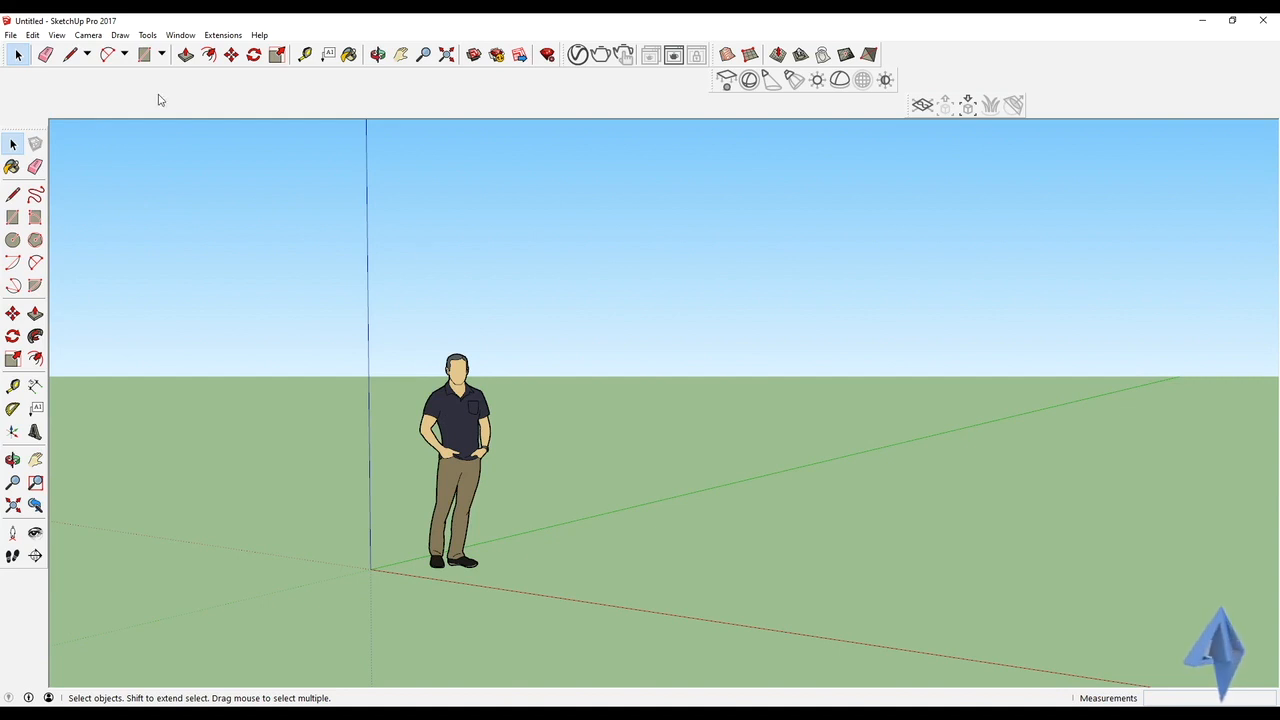
Open the model file P1 - Room Close Up from the vray projects folder
left_click(10, 35)
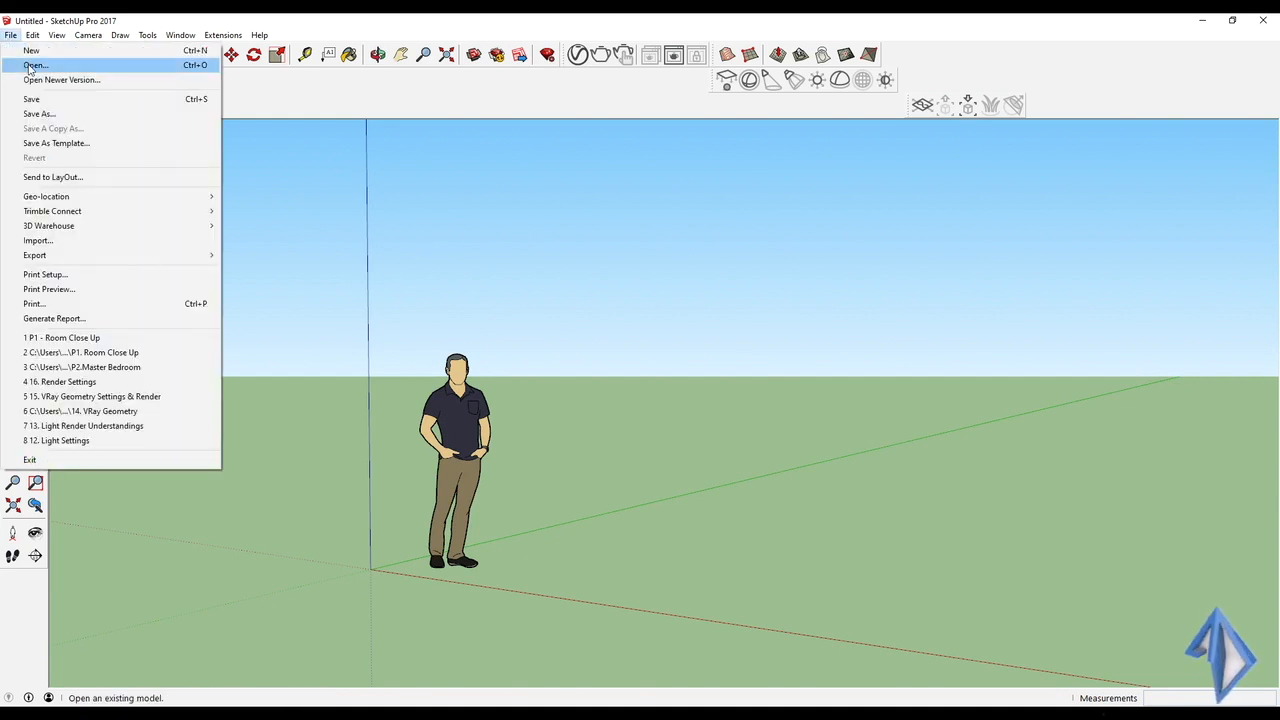
left_click(40, 63)
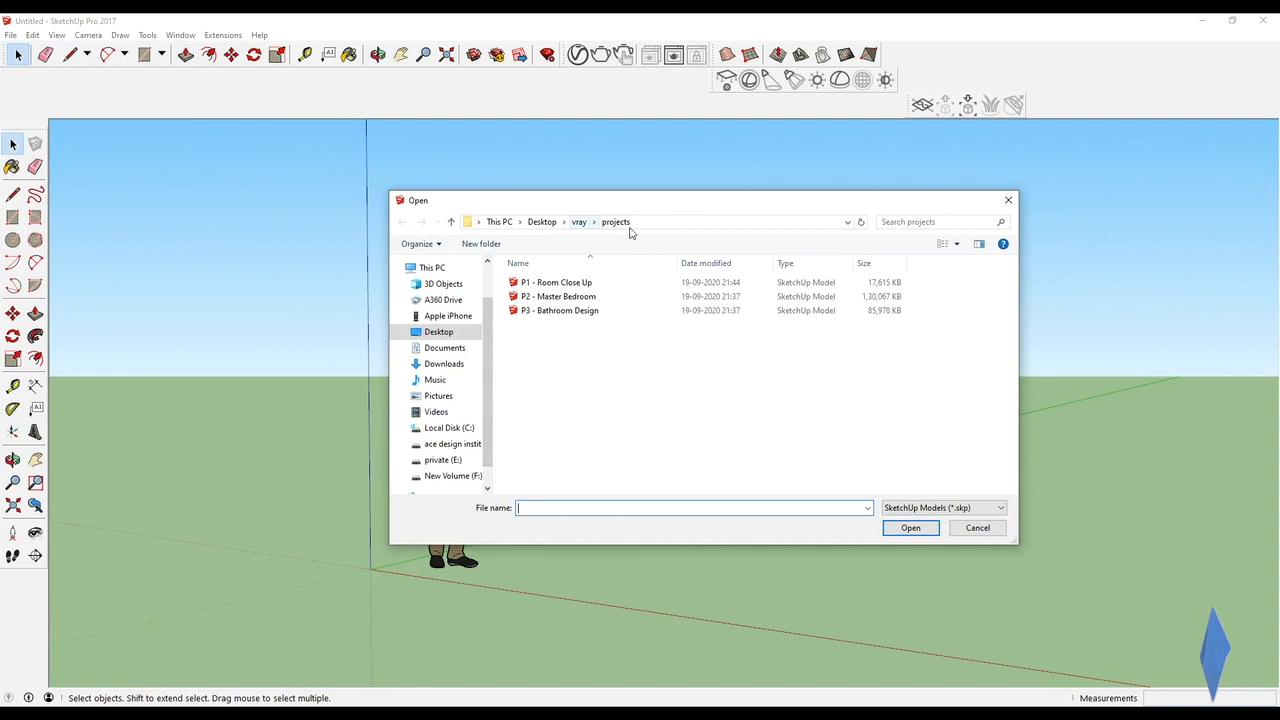
left_click(562, 288)
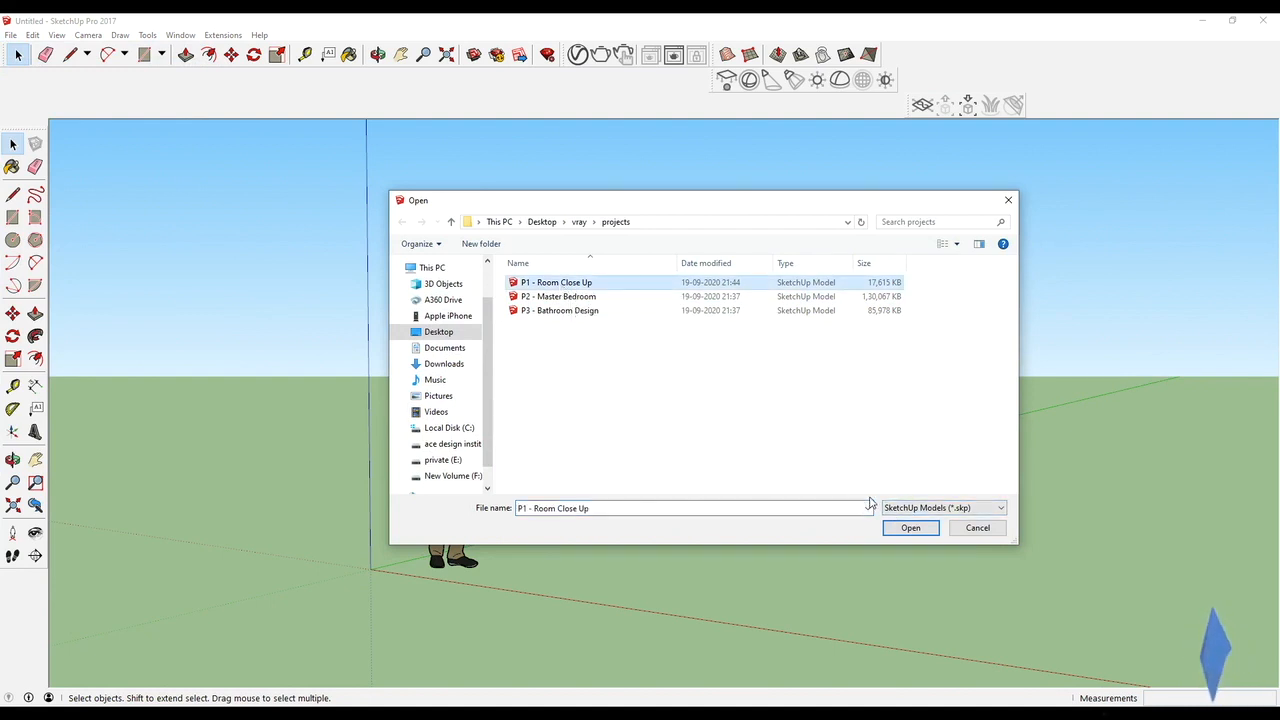
left_click(910, 528)
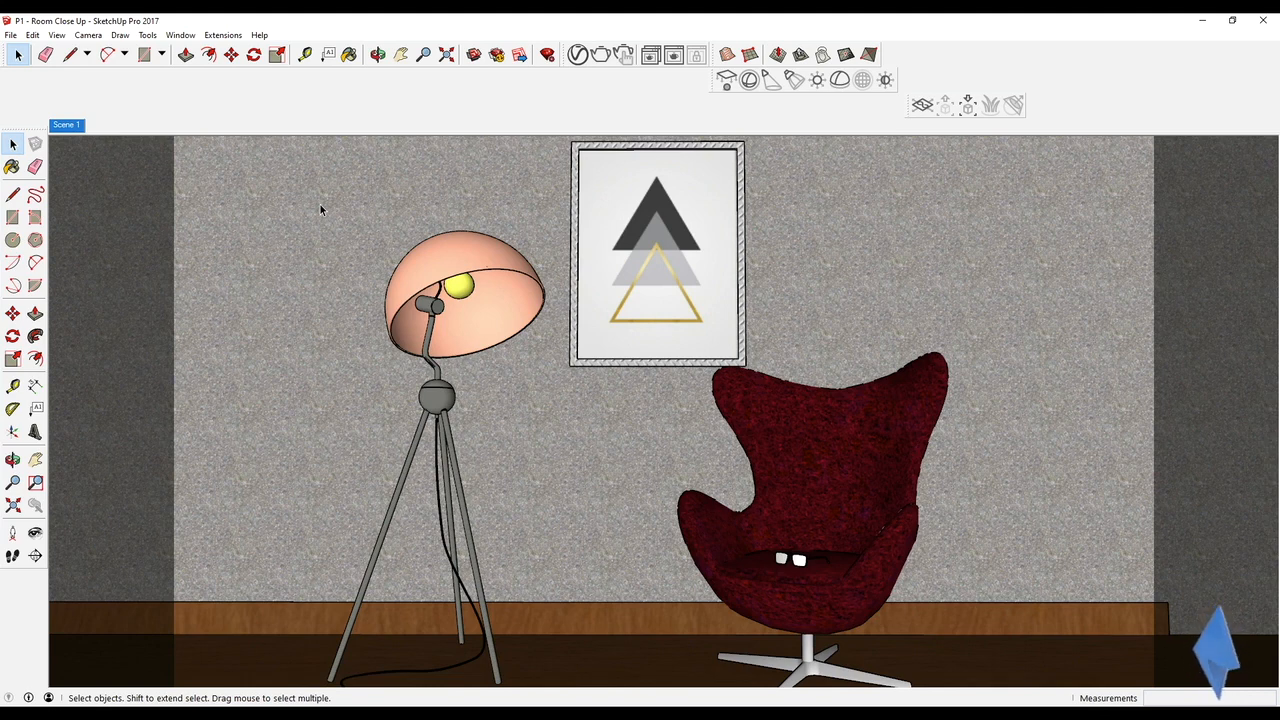
Inspect the room from another angle, restore the Scene 1 view and open the V-Ray Asset Editor
middle_click_drag(698, 311, 940, 500)
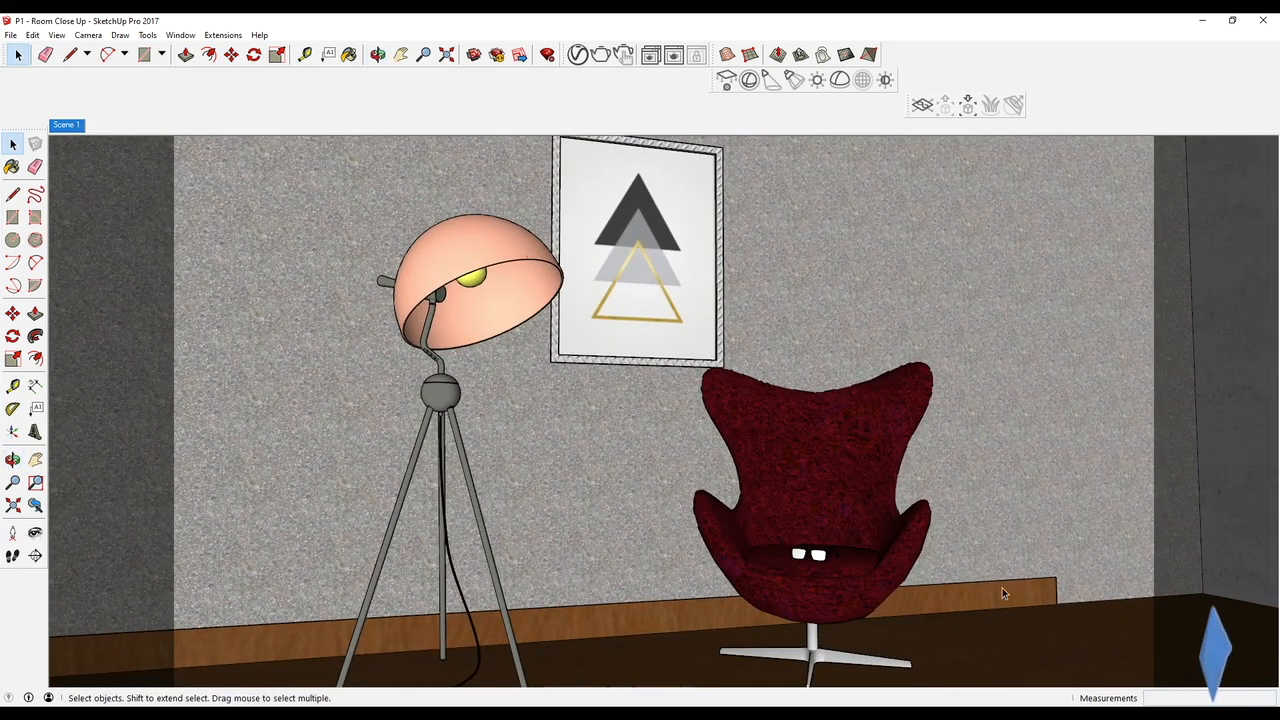
left_click(66, 124)
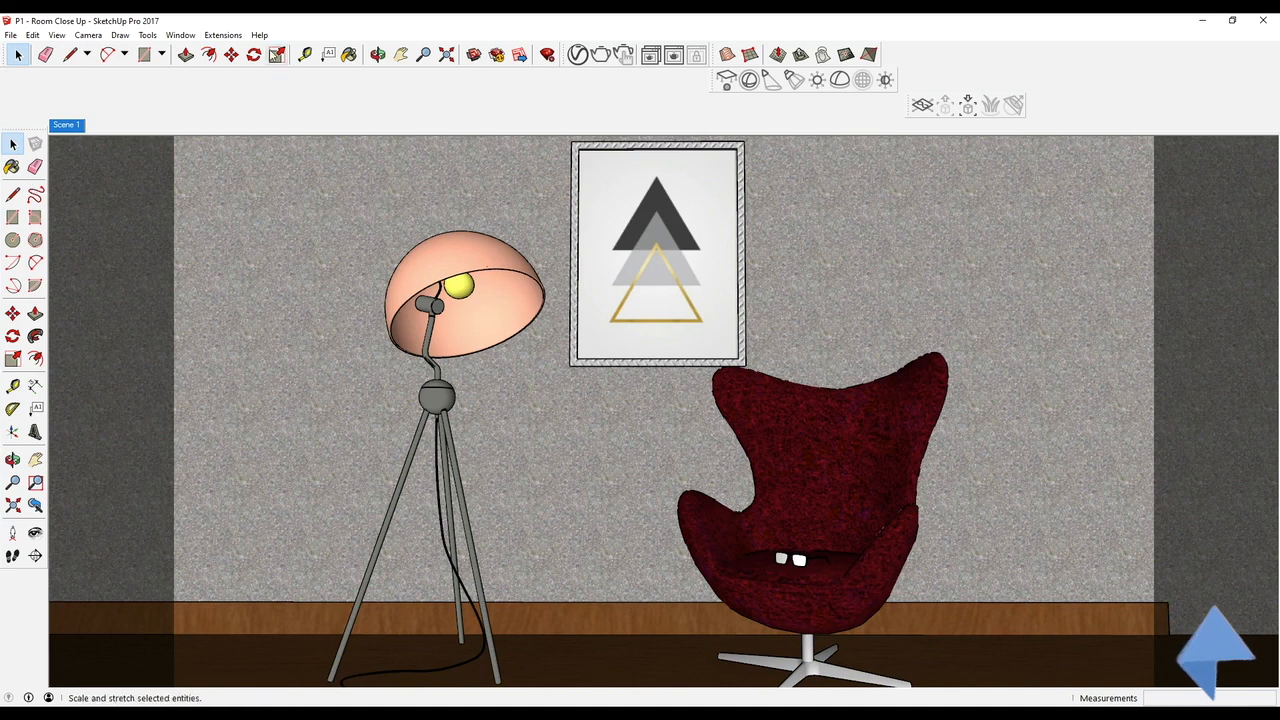
left_click(577, 57)
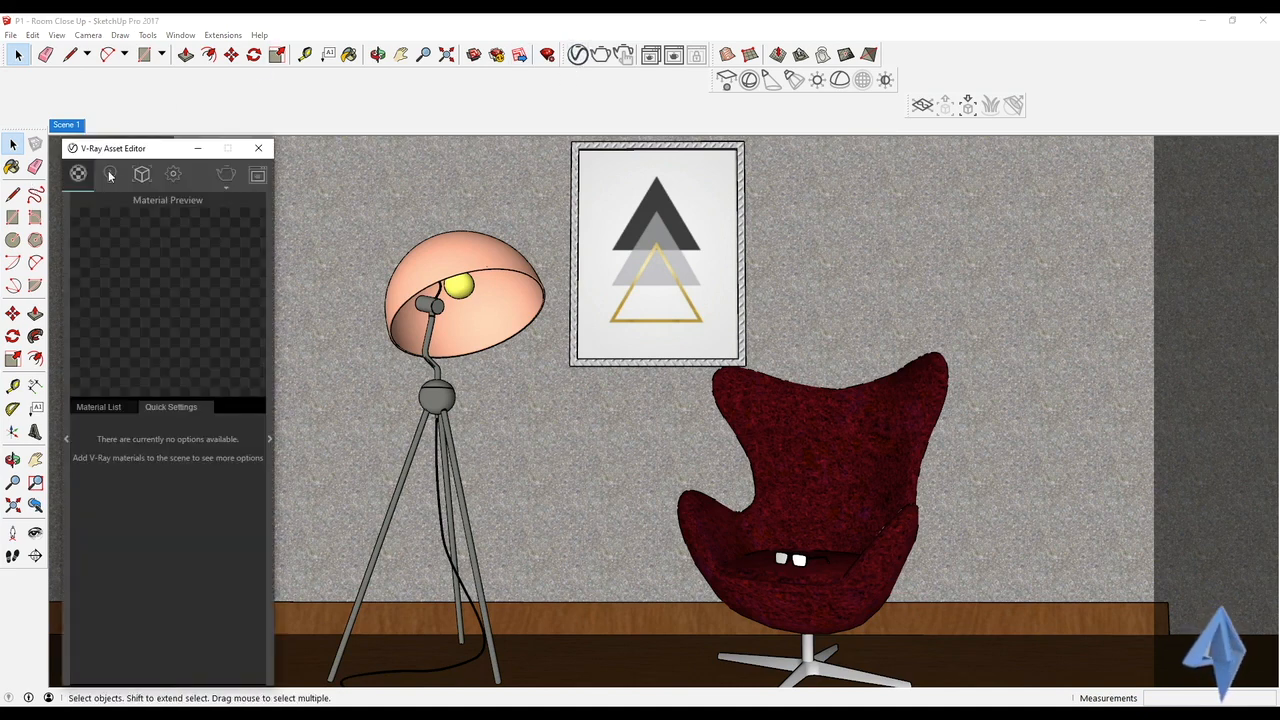
left_click_drag(156, 154, 190, 140)
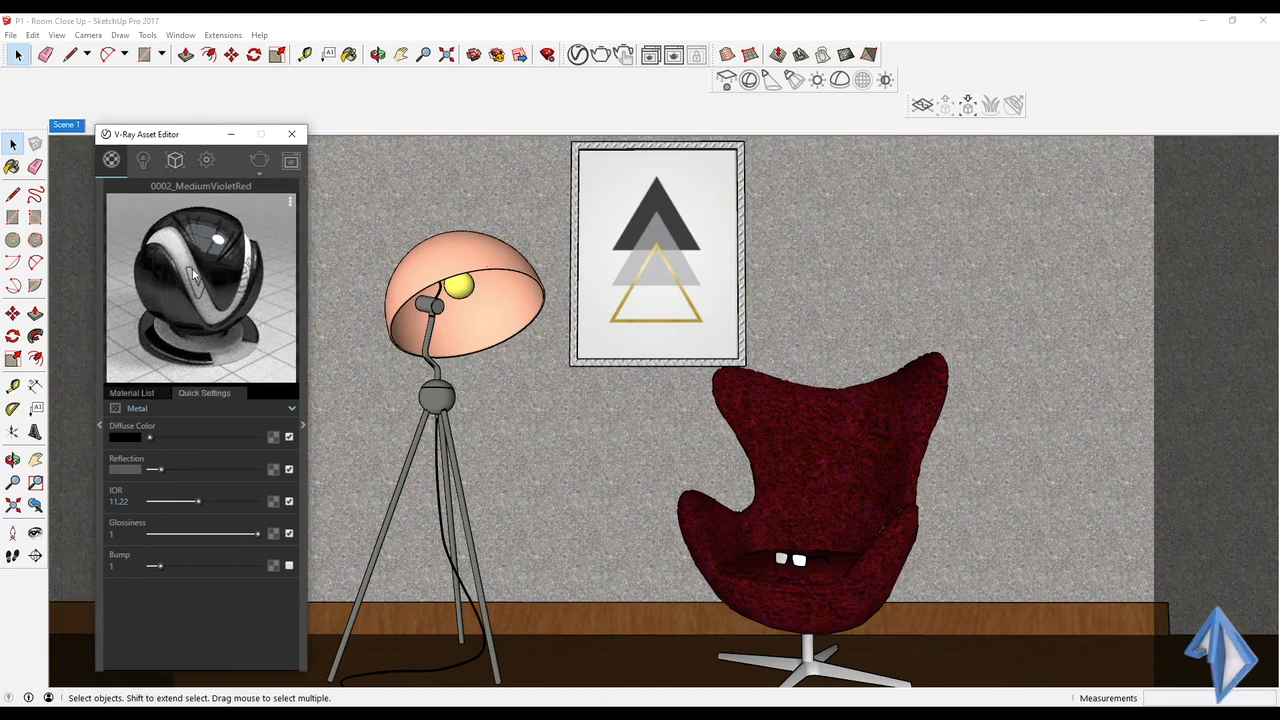
Switch the 0002_MediumVioletRed material to the Generic type and show the scene's material list
left_click(182, 408)
left_click(162, 427)
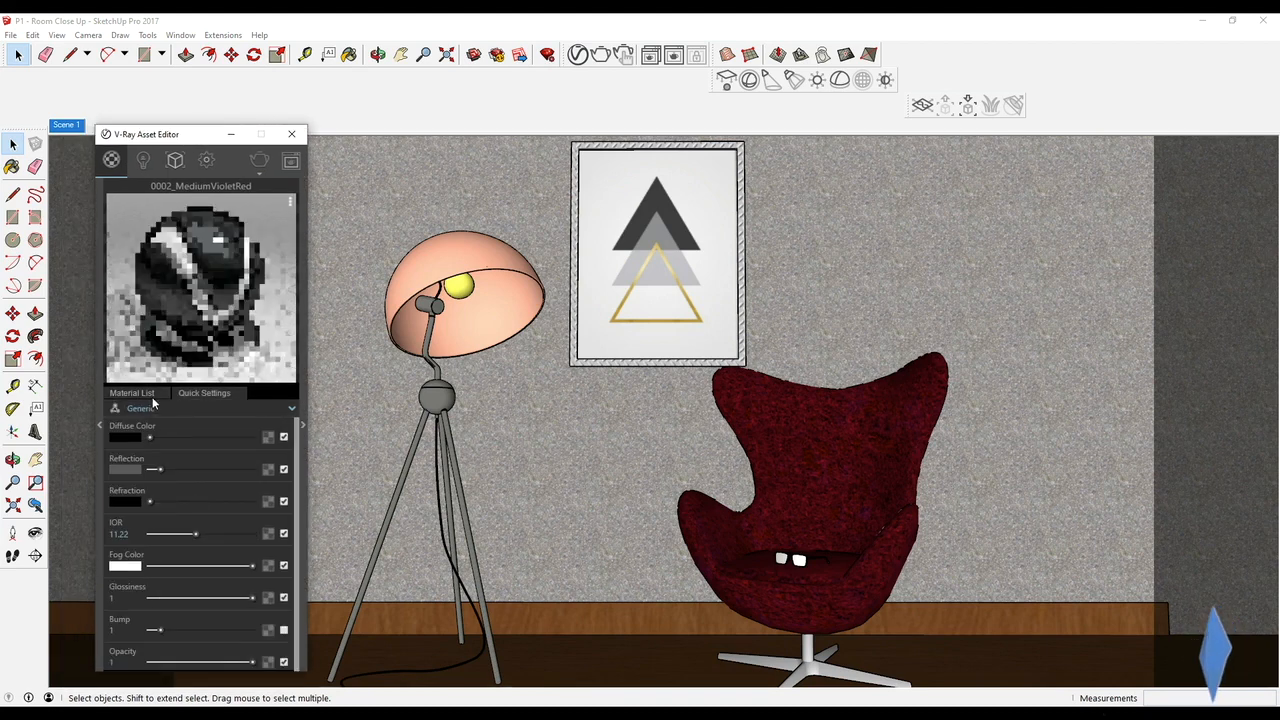
left_click(151, 396)
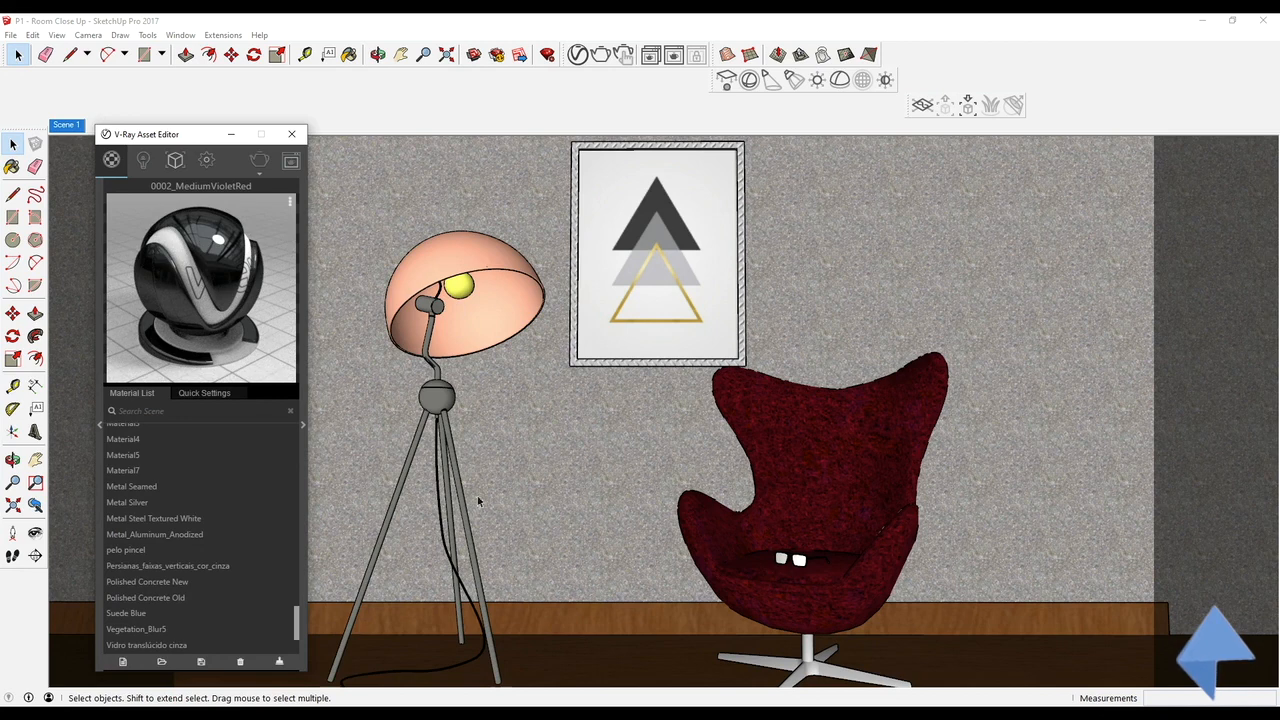
Sample the materials of the chair, picture frame, lamp parts and chair cushion details to inspect them in the V-Ray preview
left_click(12, 166)
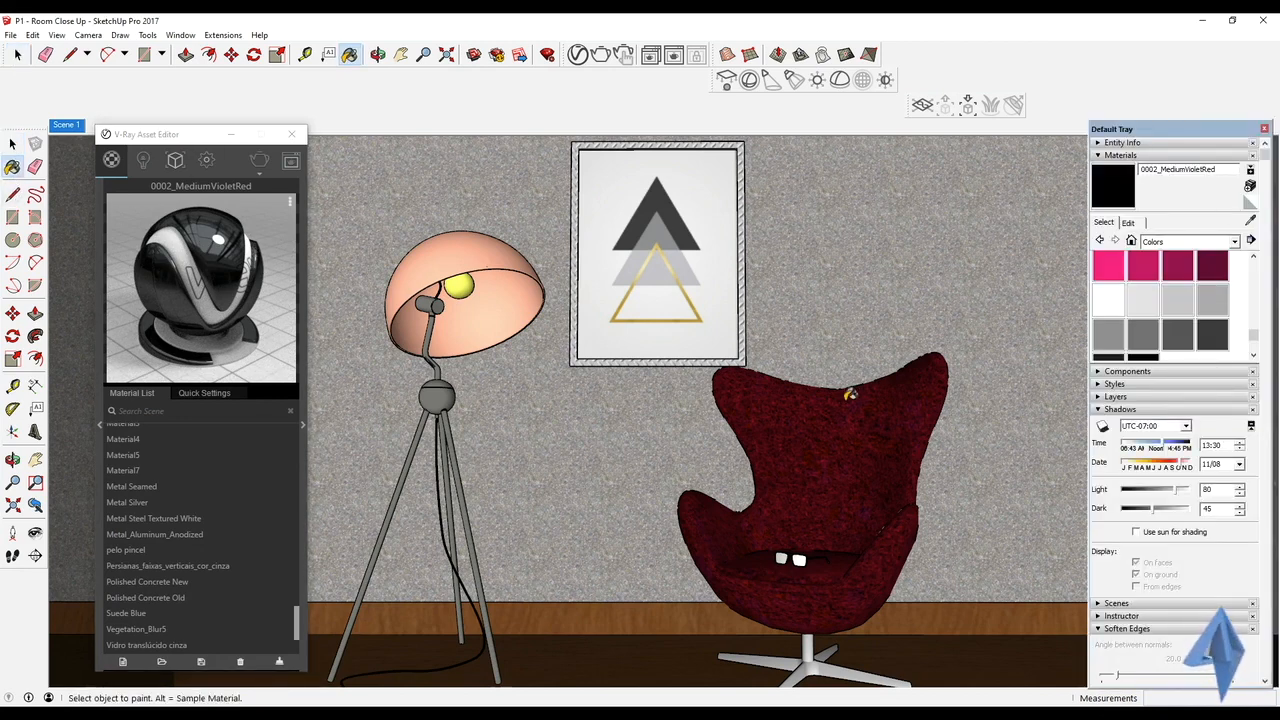
left_click(805, 430, "alt")
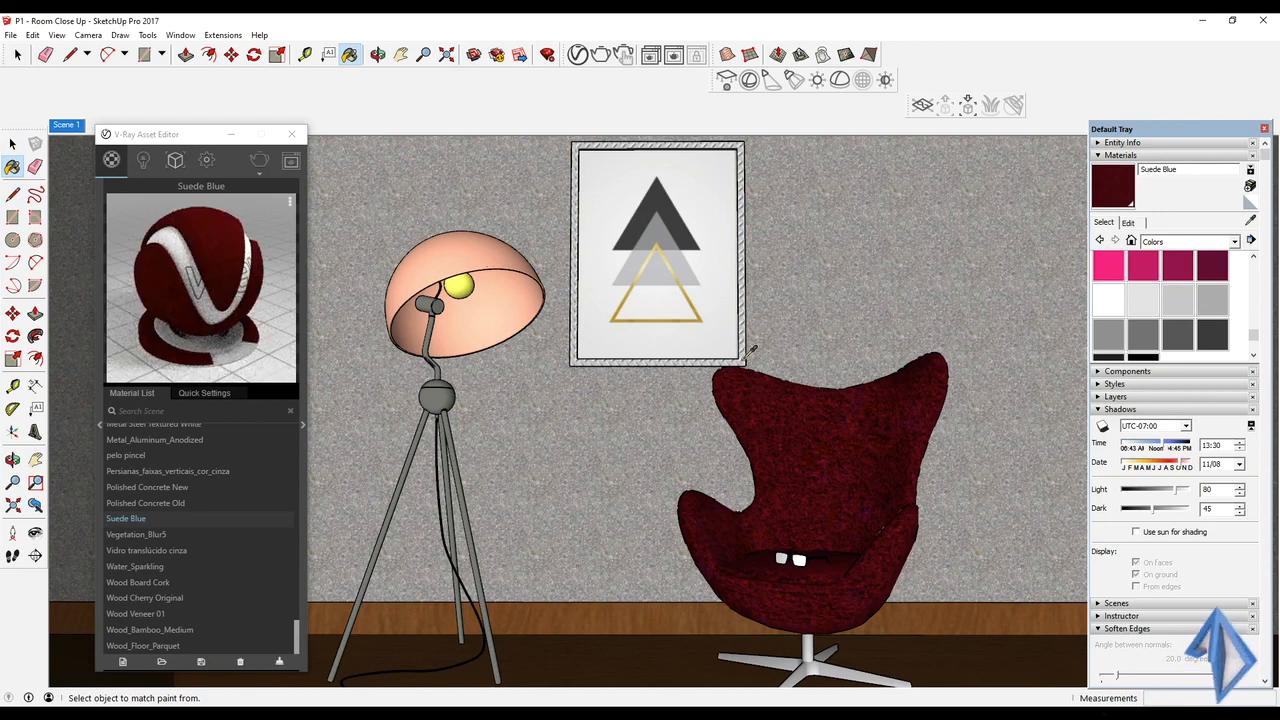
left_click(742, 356, "alt")
left_click(517, 292, "alt")
left_click(458, 290, "alt")
left_click(446, 330, "alt")
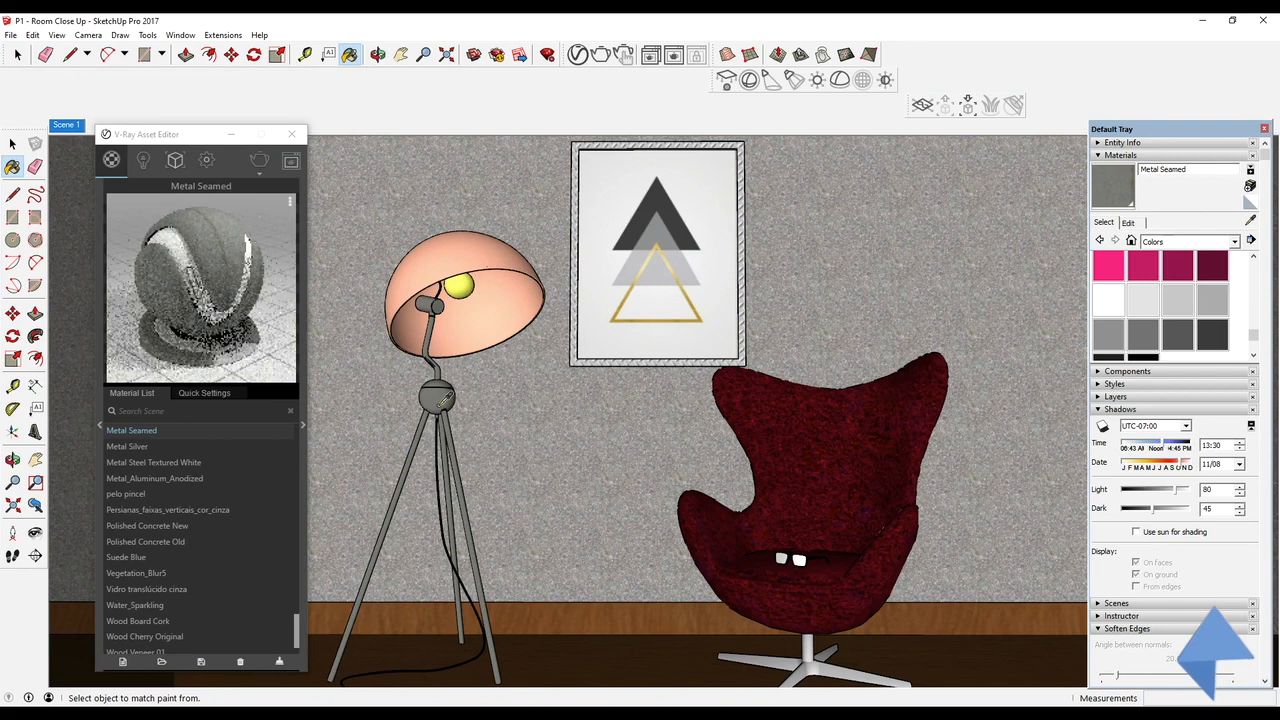
left_click(442, 430, "alt")
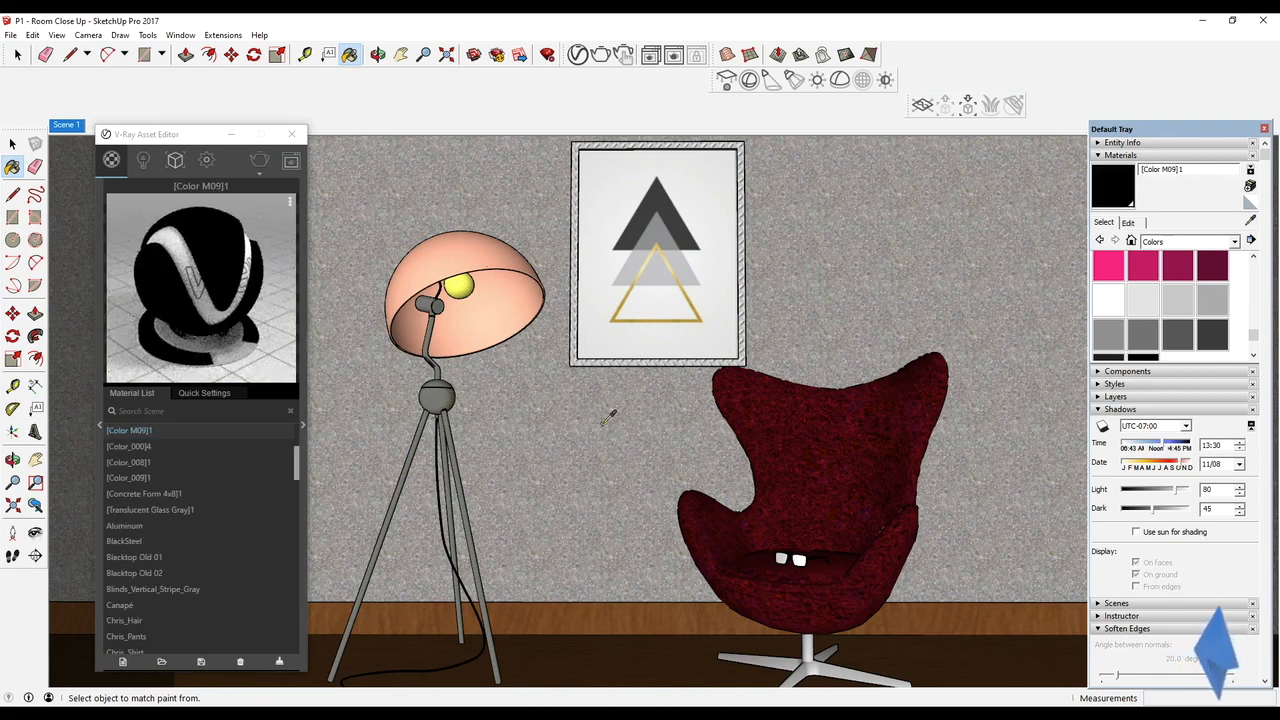
left_click(805, 490, "alt")
left_click(798, 558, "alt")
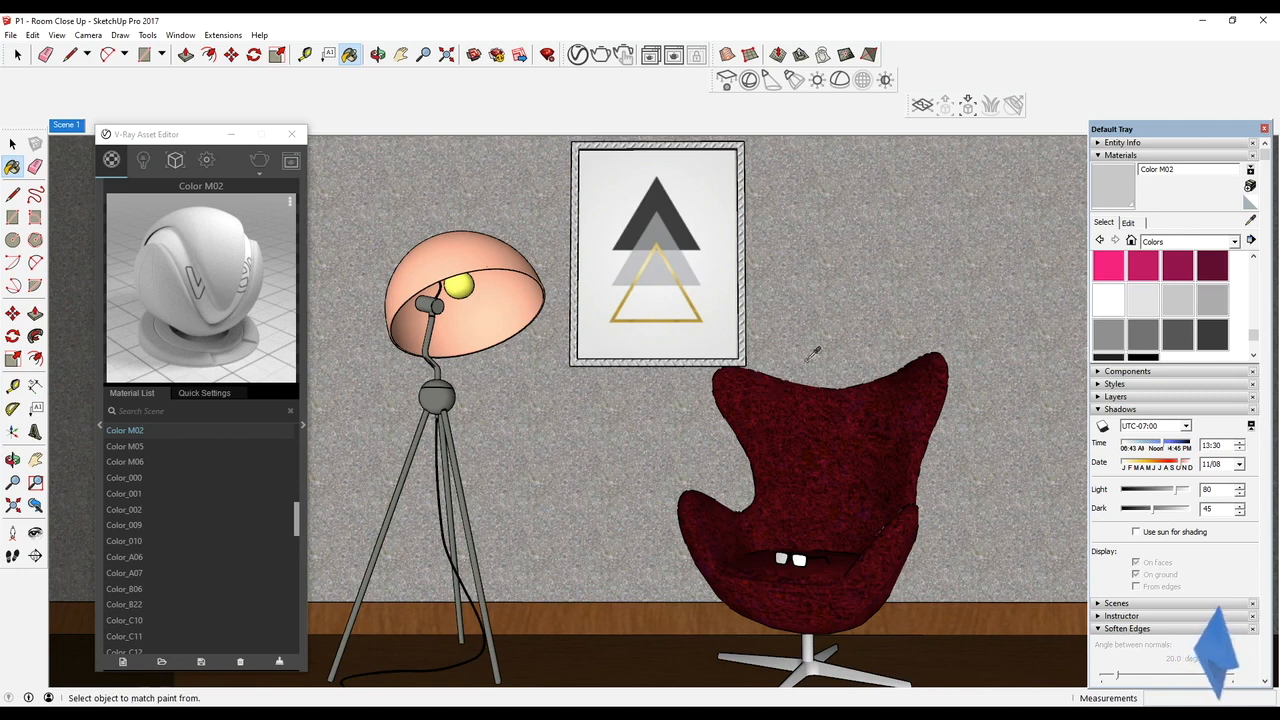
Sample the wall's Concrete Aggregate Smoke material, disable its diffuse texture and lighten the diffuse color to light gray
left_click(831, 255, "alt")
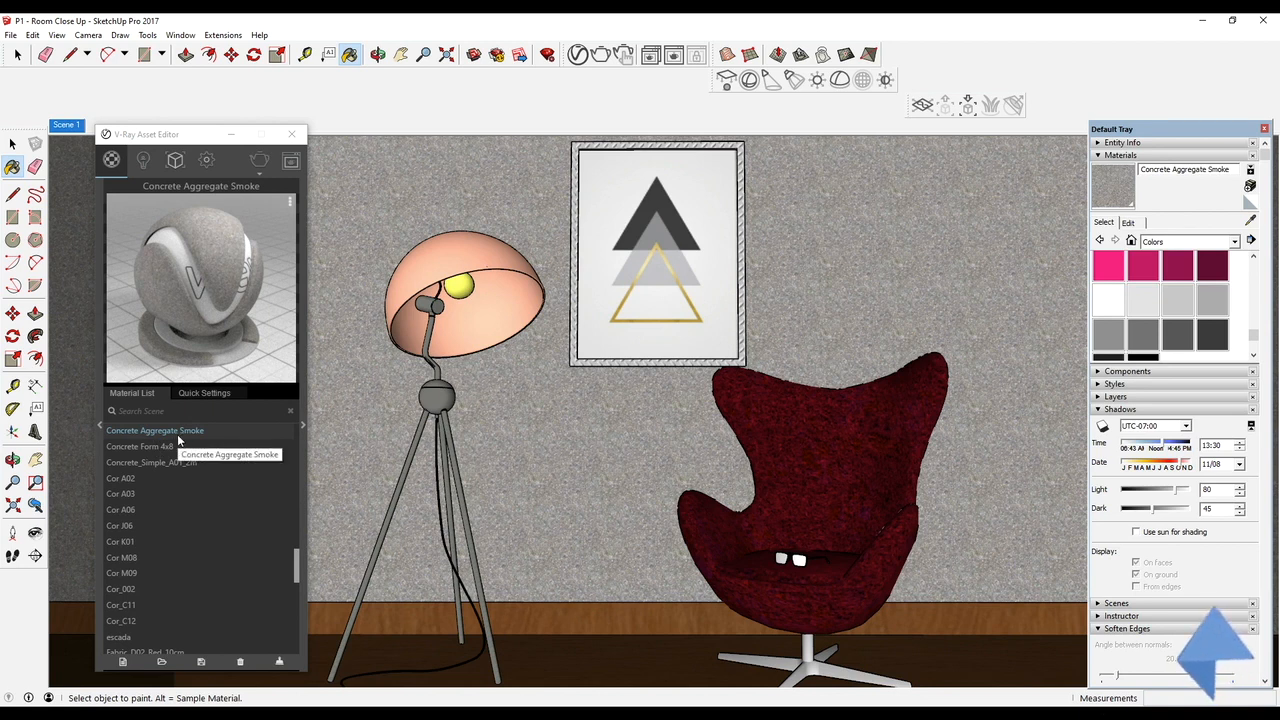
left_click(216, 396)
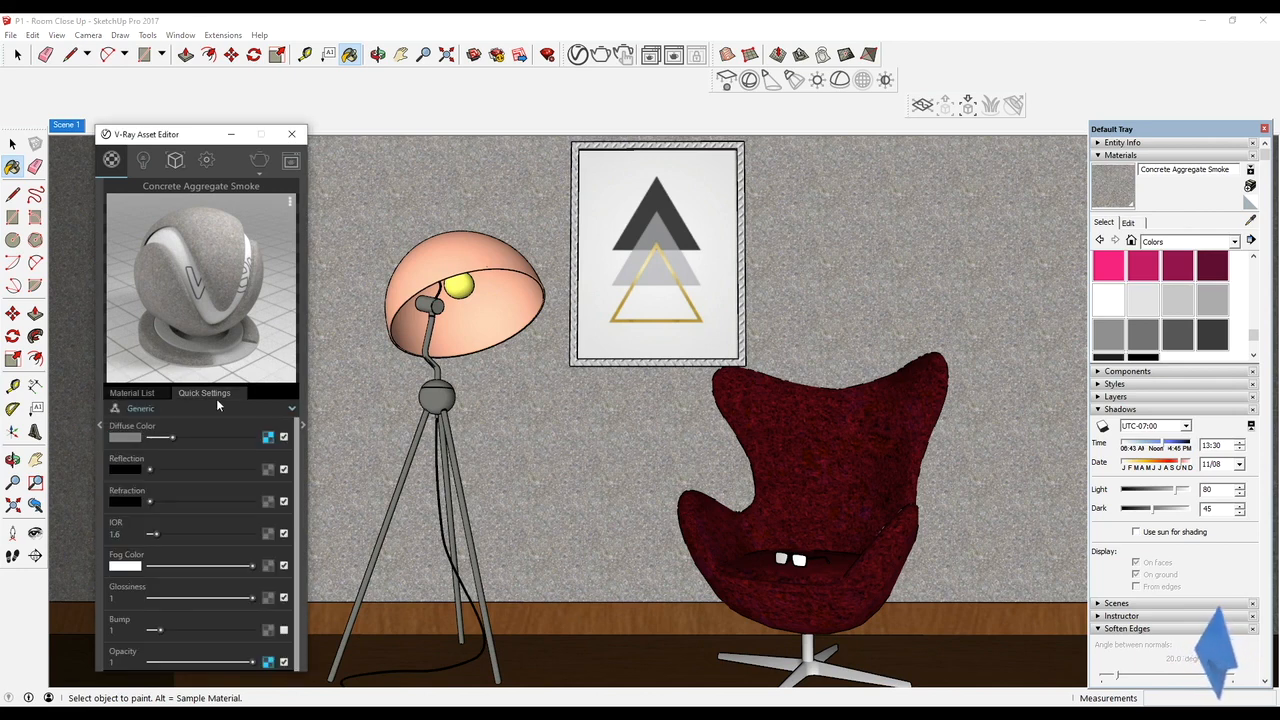
left_click_drag(173, 438, 208, 437)
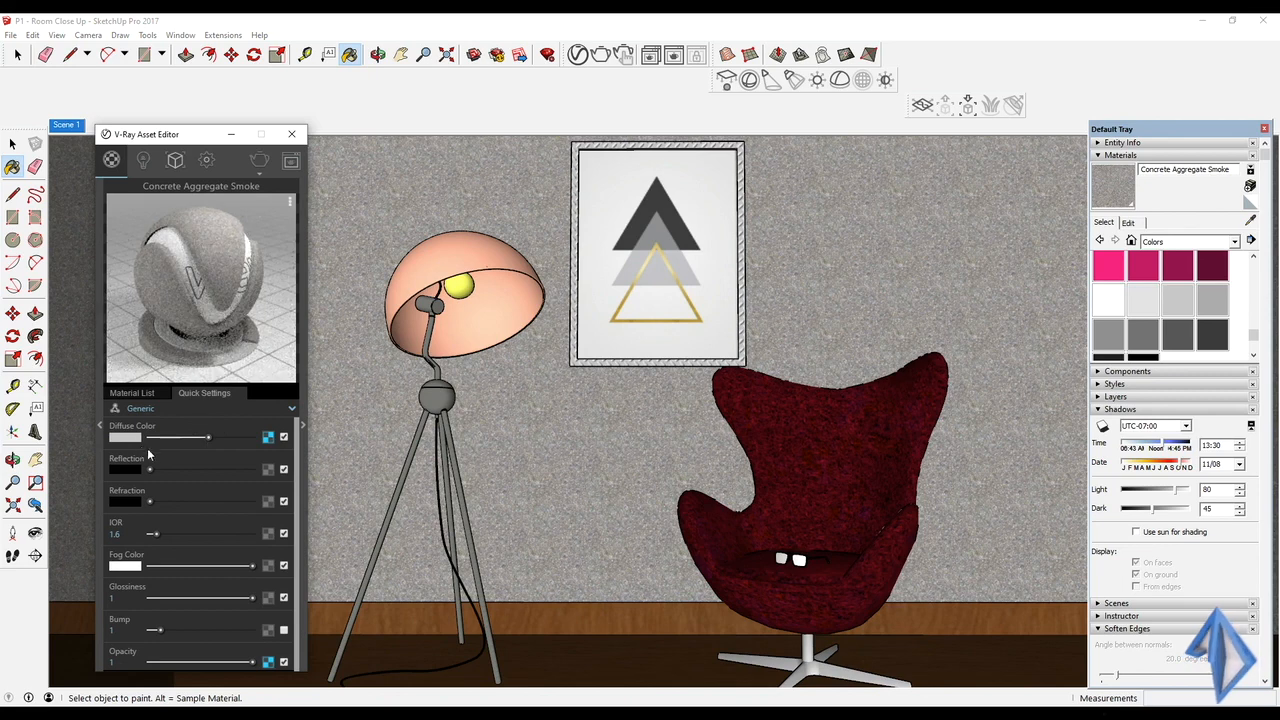
left_click(284, 437)
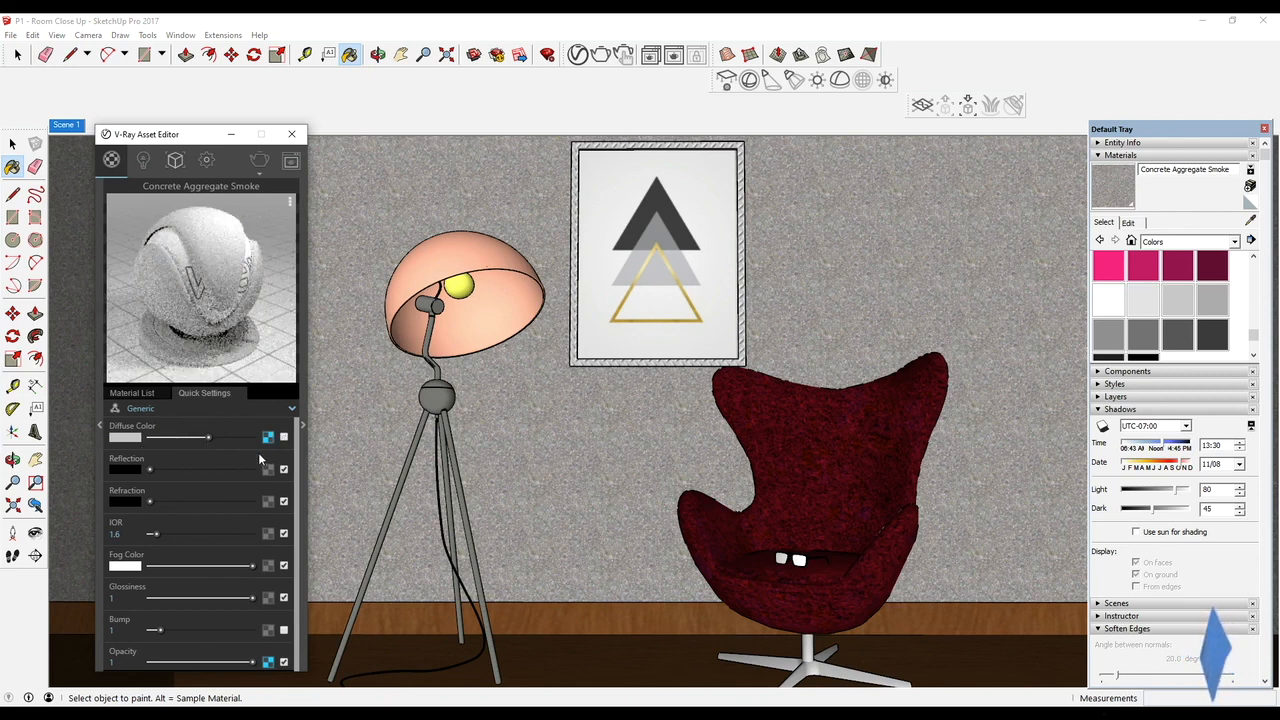
left_click_drag(208, 437, 215, 437)
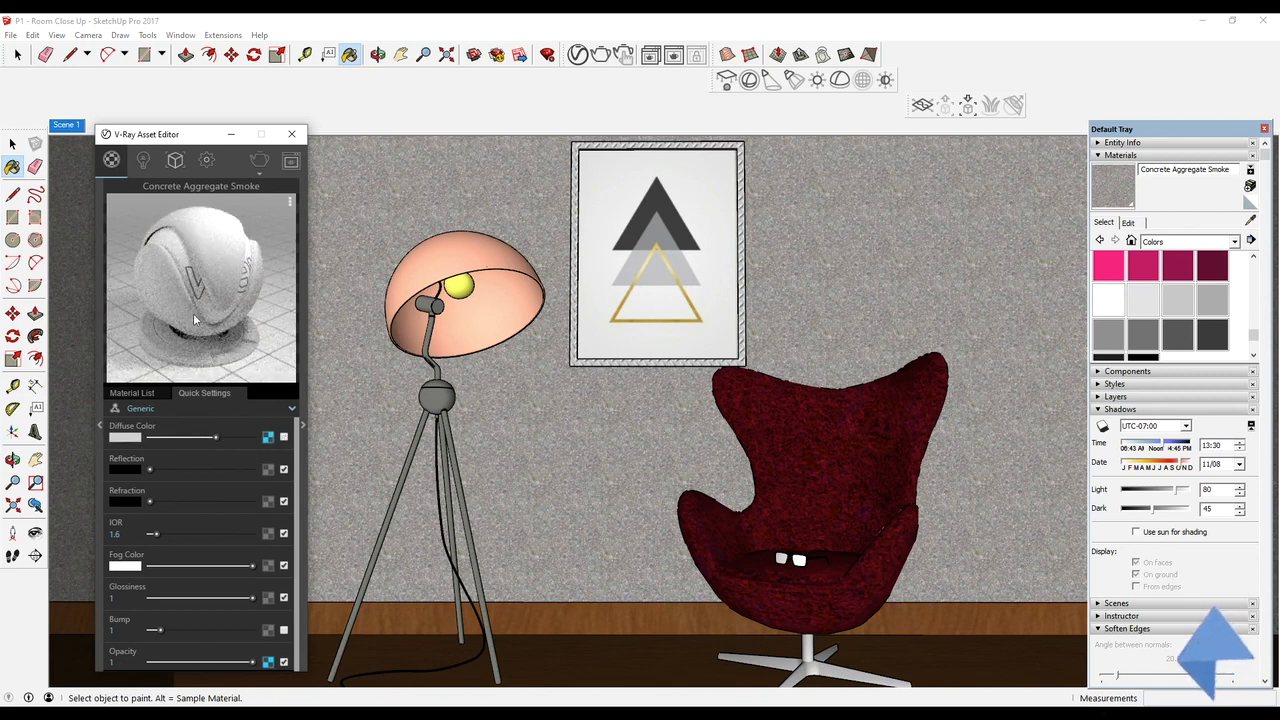
Change the Concrete Aggregate Smoke material type from Generic to Paint
scroll(192, 568, "down", 1)
left_click(131, 630)
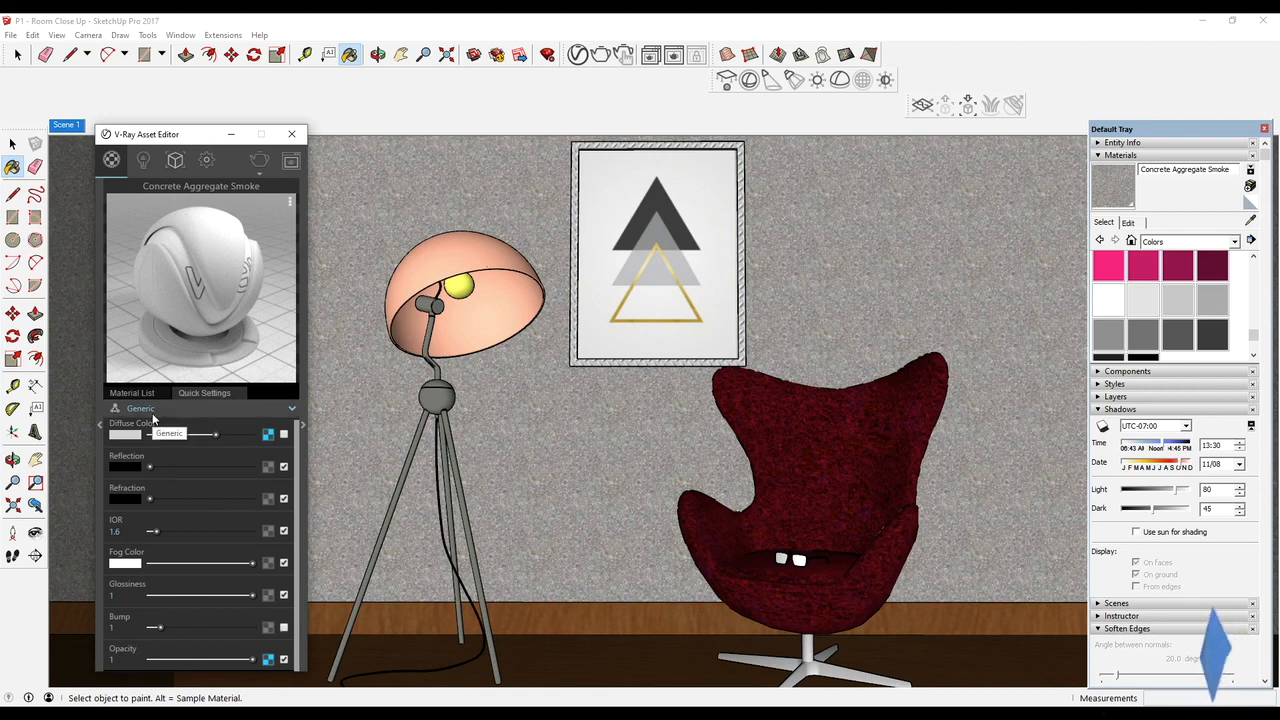
left_click(189, 411)
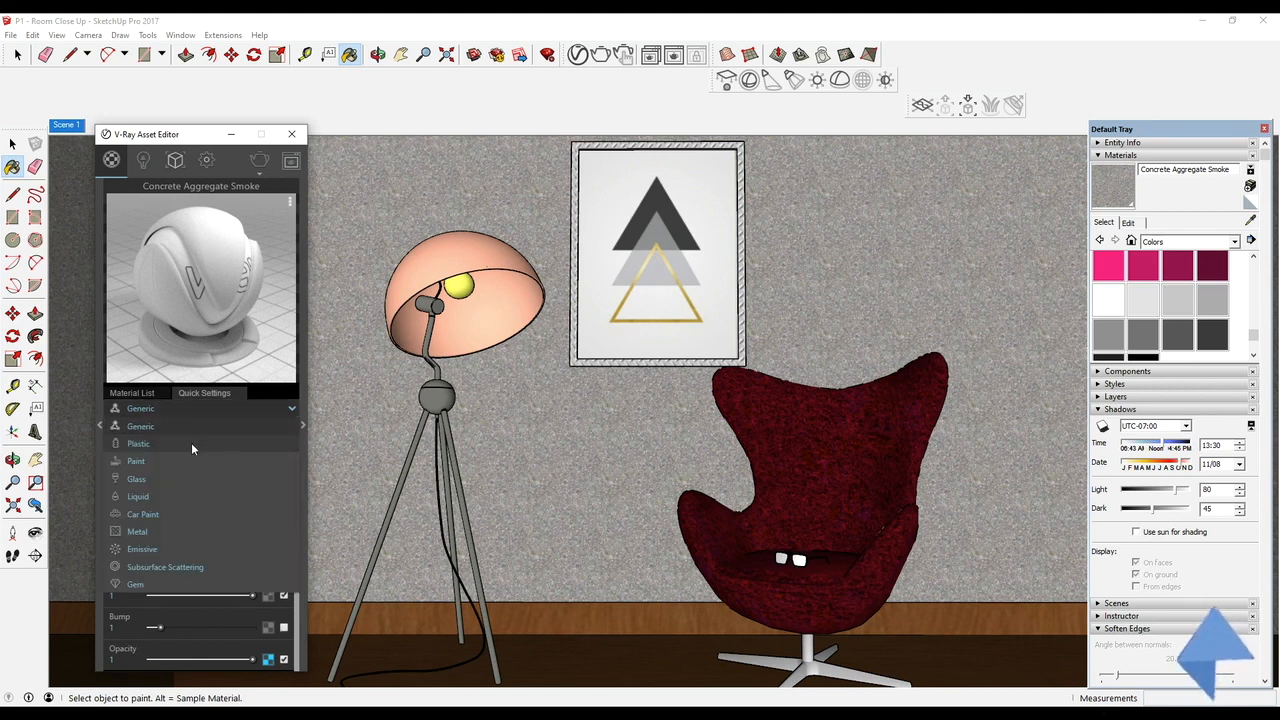
left_click(185, 452)
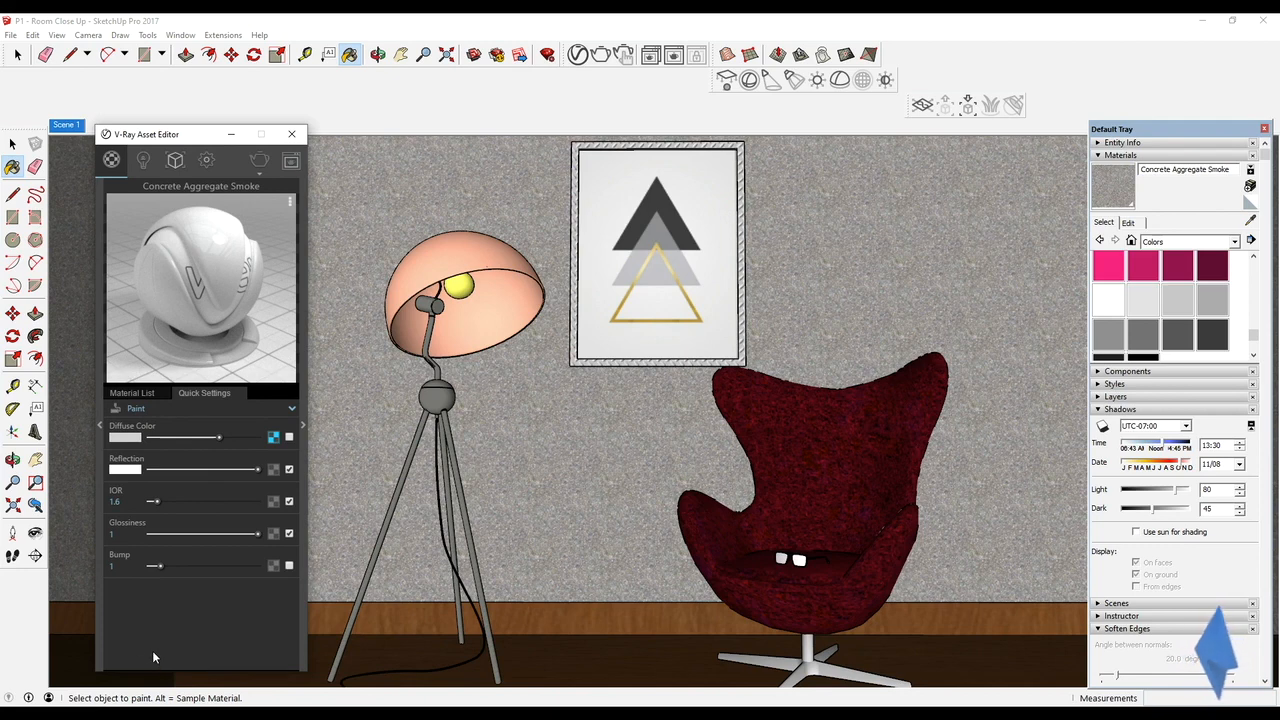
Enable Bump on the wall material and assign a Noise texture to it
left_click(289, 567)
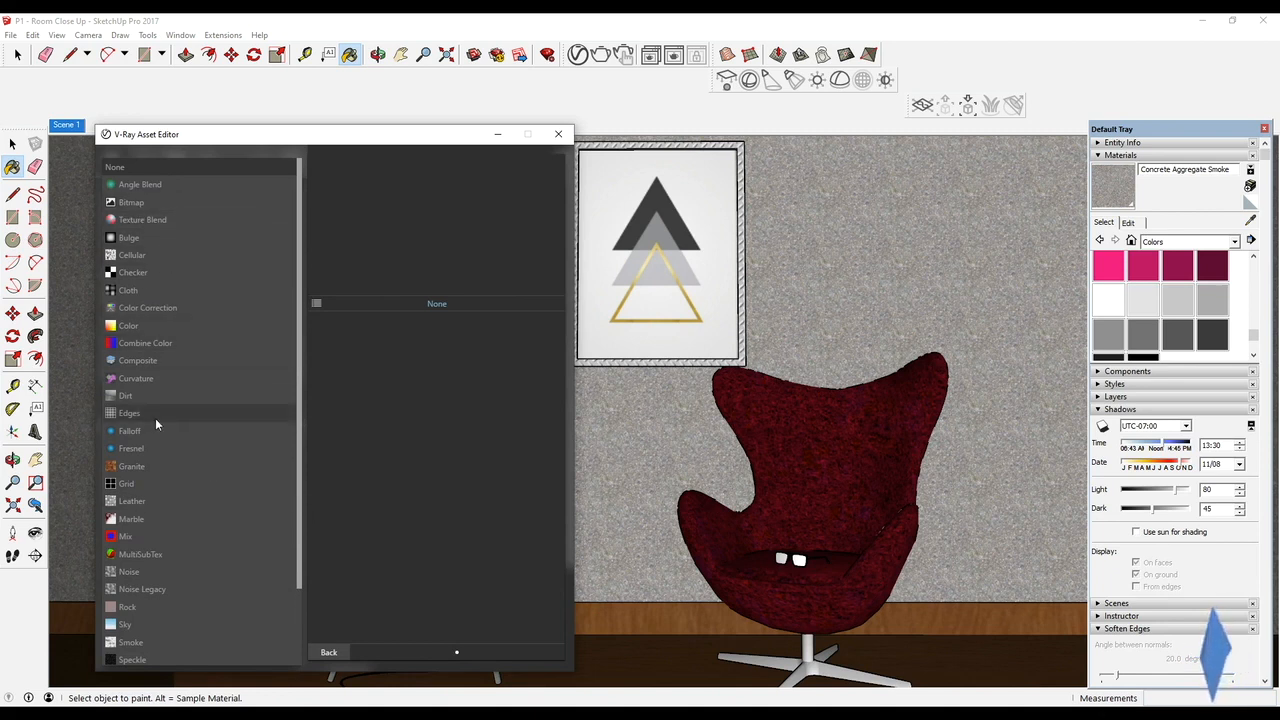
scroll(170, 445, "down", 3)
left_click(141, 481)
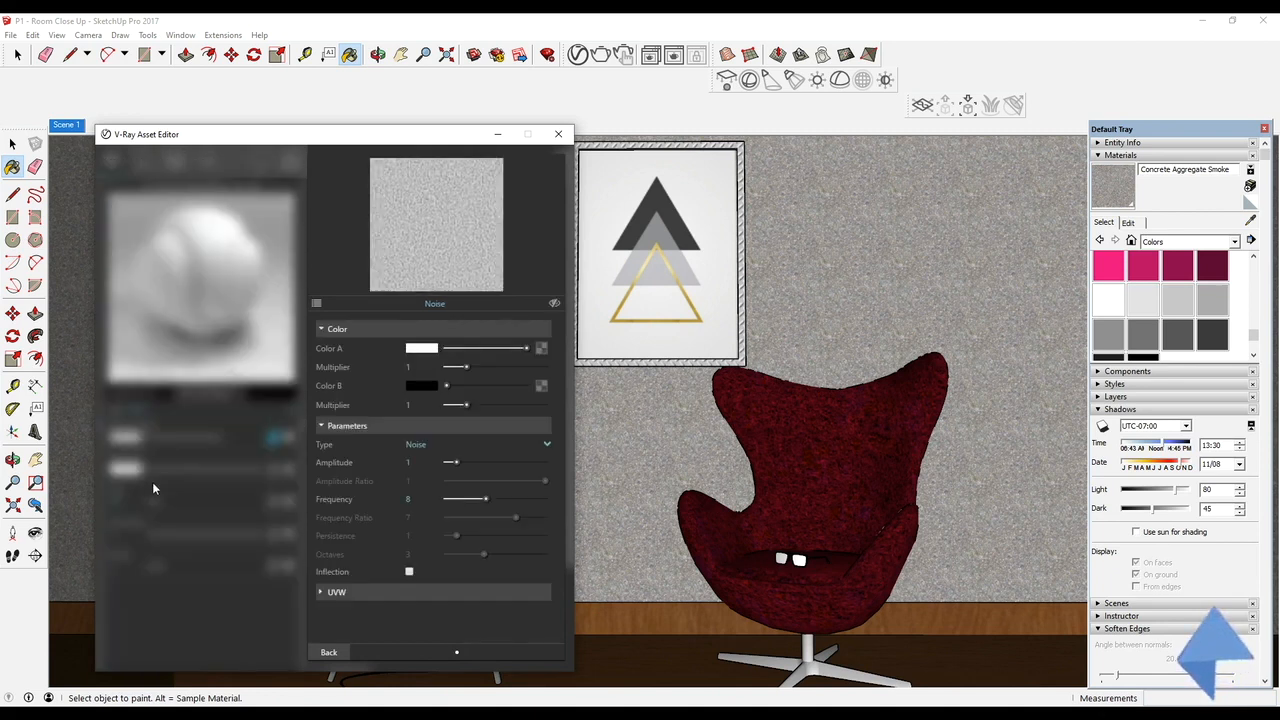
left_click(328, 652)
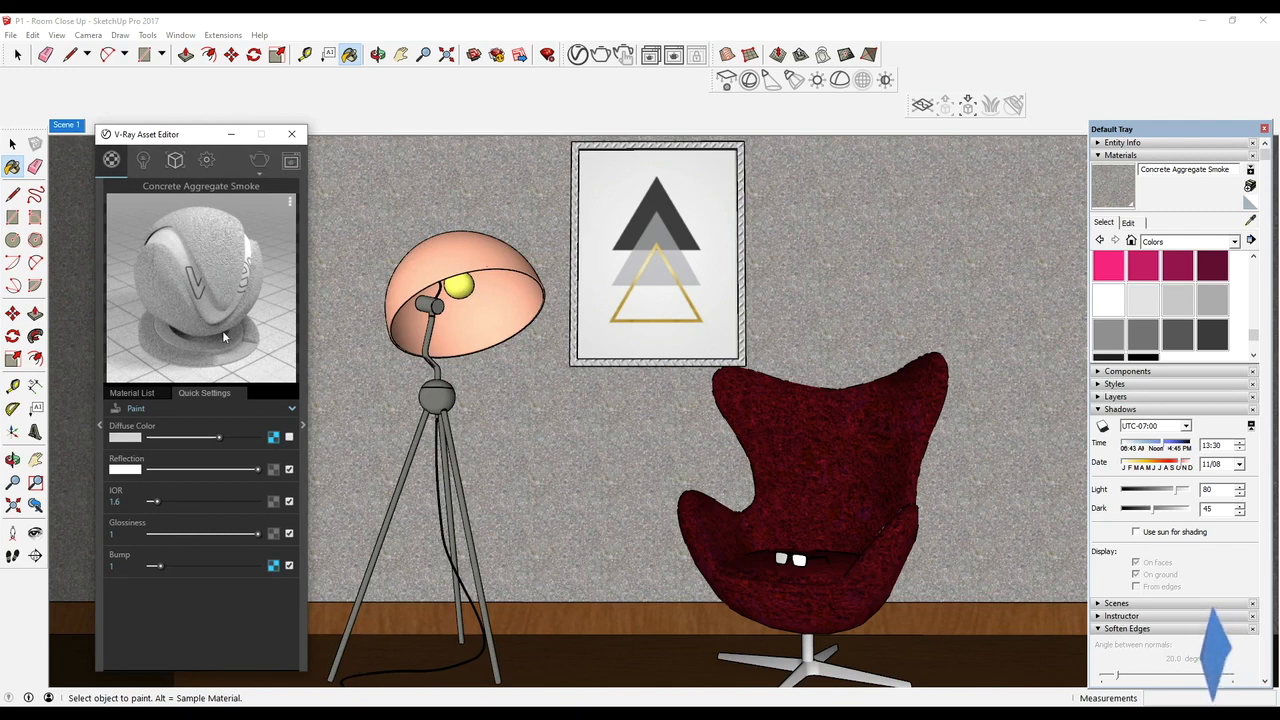
Reduce the wall material's reflection to light gray and set its bump amount to 3.26
left_click_drag(252, 469, 214, 472)
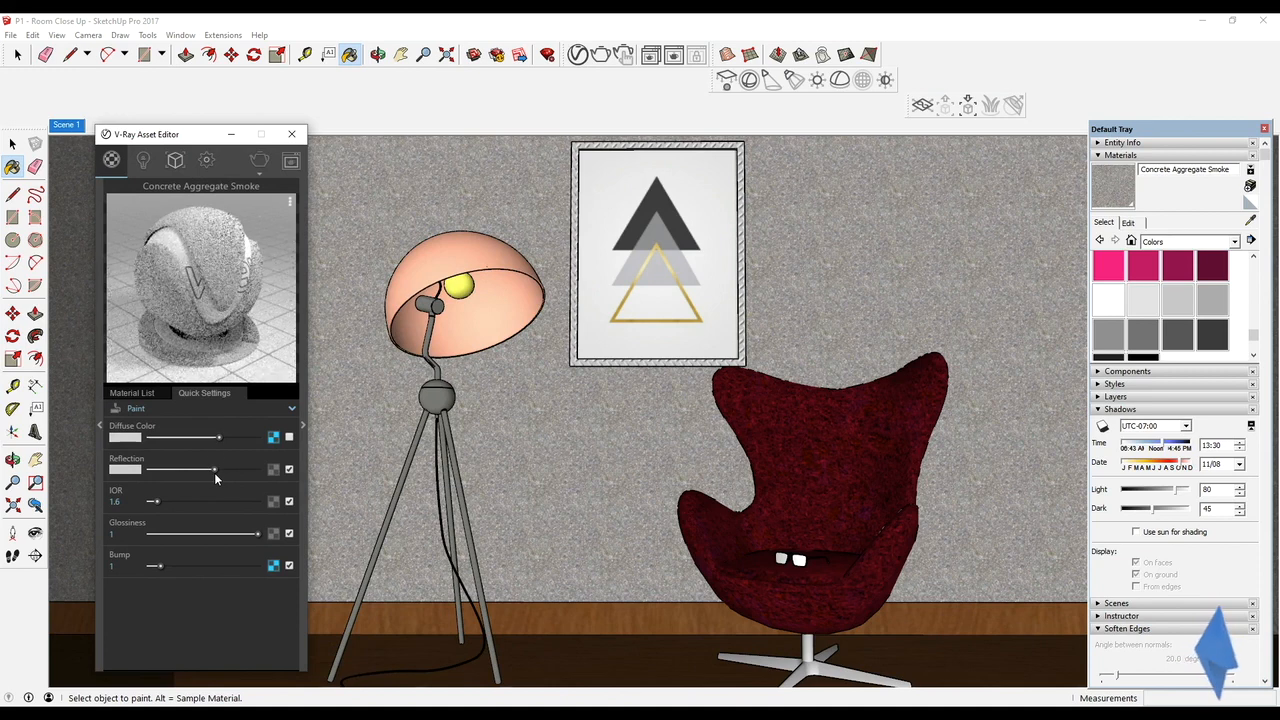
left_click_drag(156, 566, 185, 566)
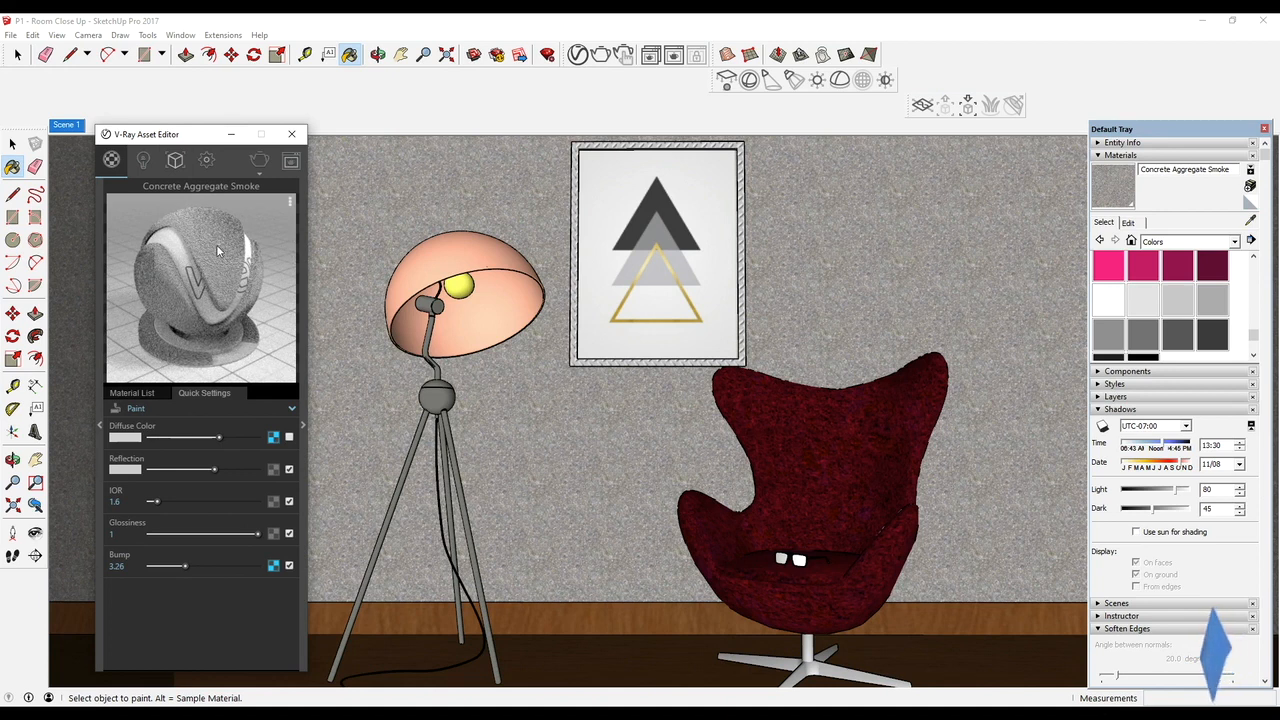
Set the bump Noise texture's amplitude to 2.01 and its Color B to dark gray, RGB 63, 63, 63
left_click(274, 565)
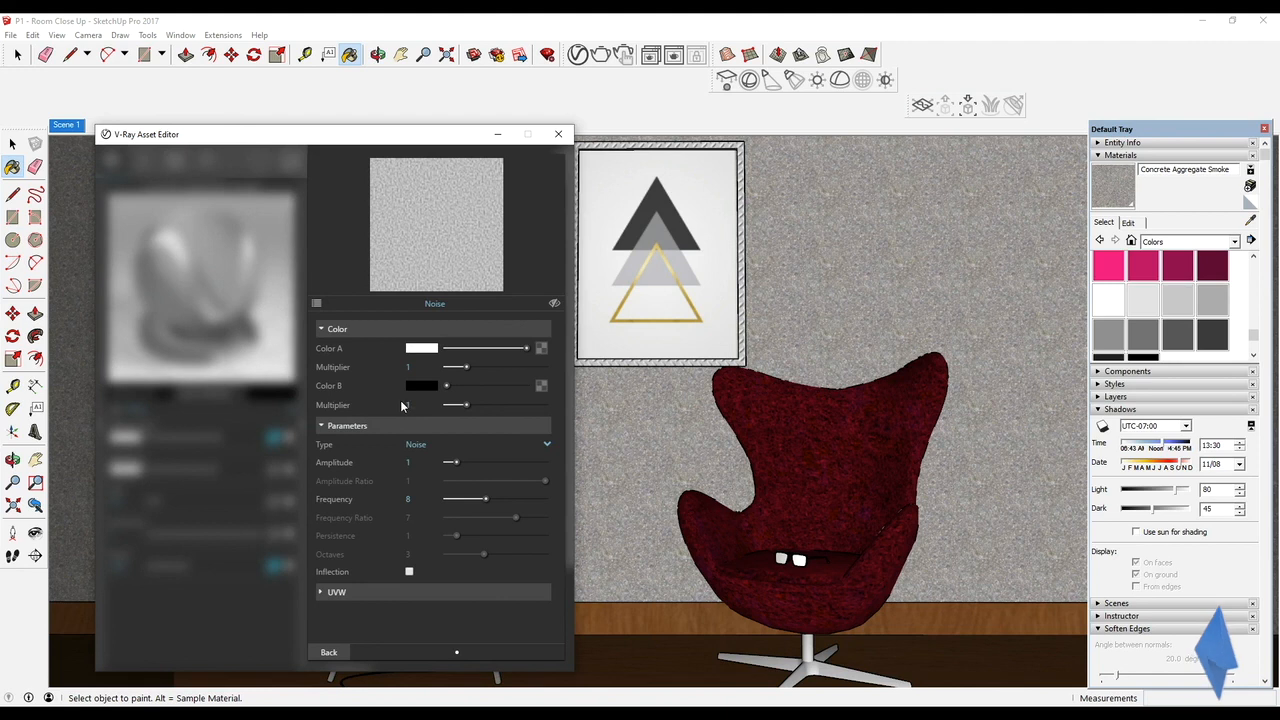
left_click_drag(452, 463, 468, 467)
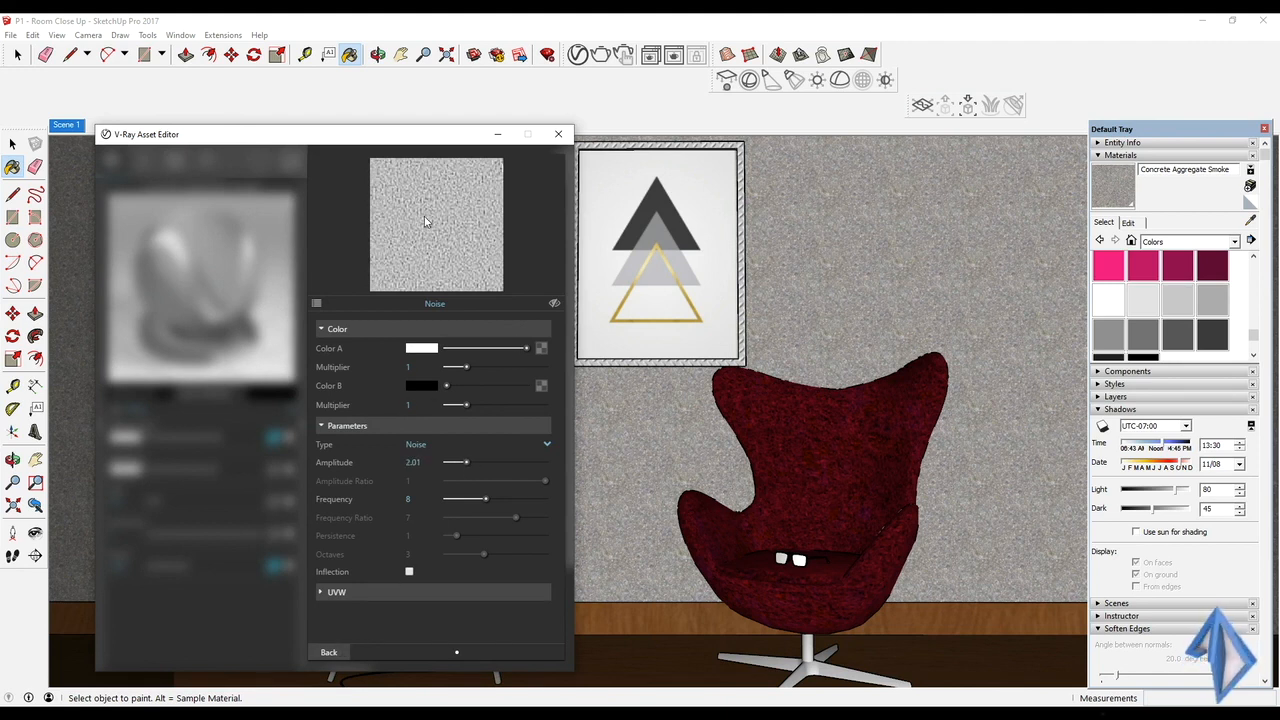
left_click(432, 386)
left_click(388, 263)
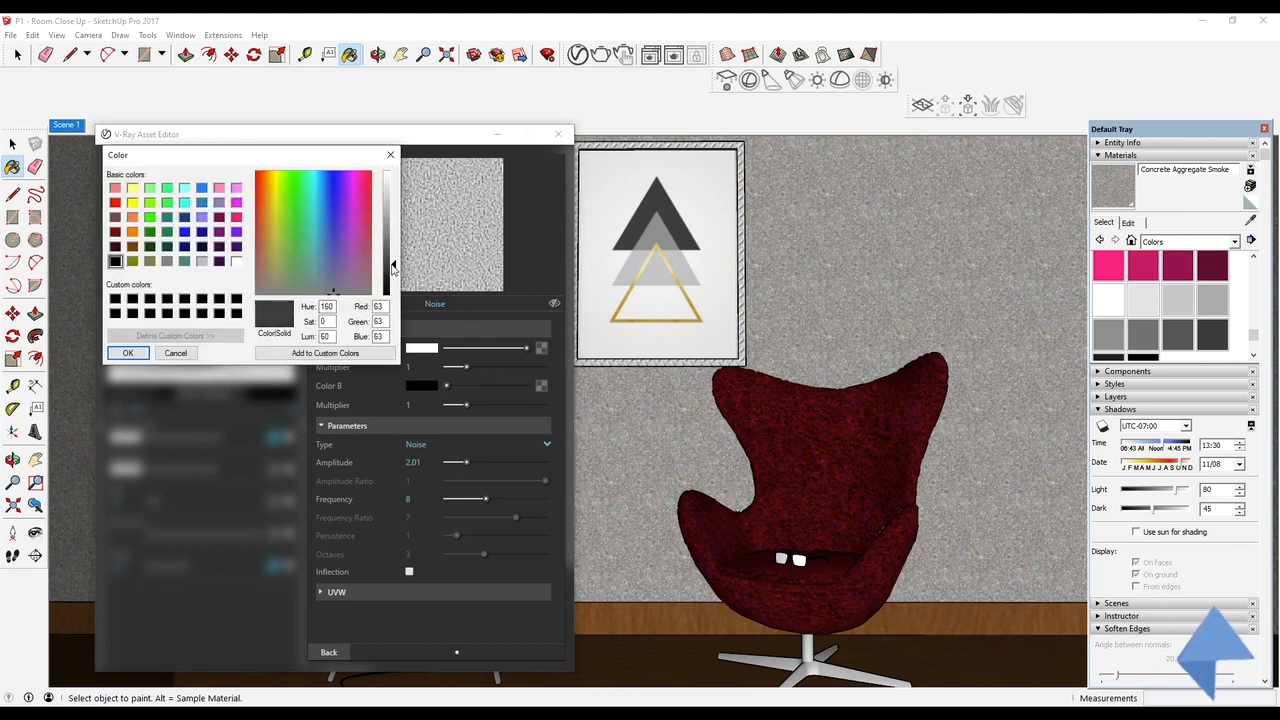
left_click(146, 356)
left_click(128, 353)
Darken the Noise texture's Color A to medium gray and return to the wall material's quick settings
left_click(422, 348)
left_click_drag(392, 180, 393, 219)
left_click(128, 353)
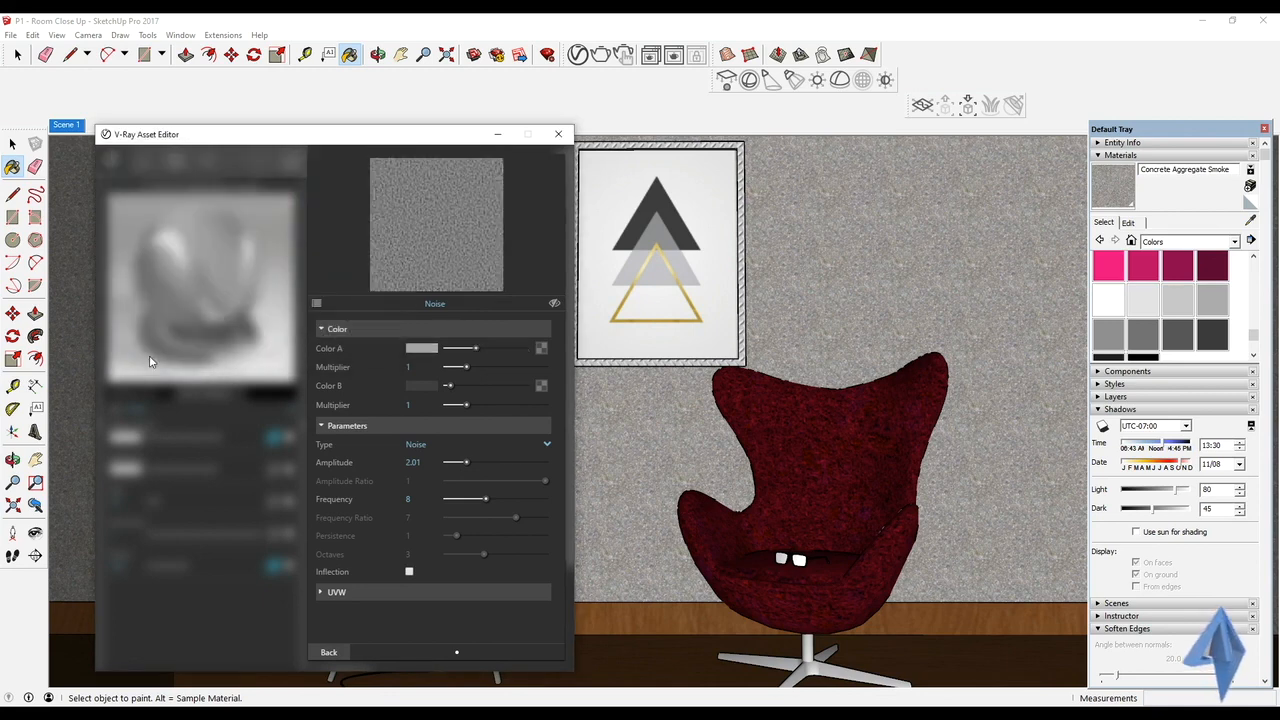
left_click(332, 654)
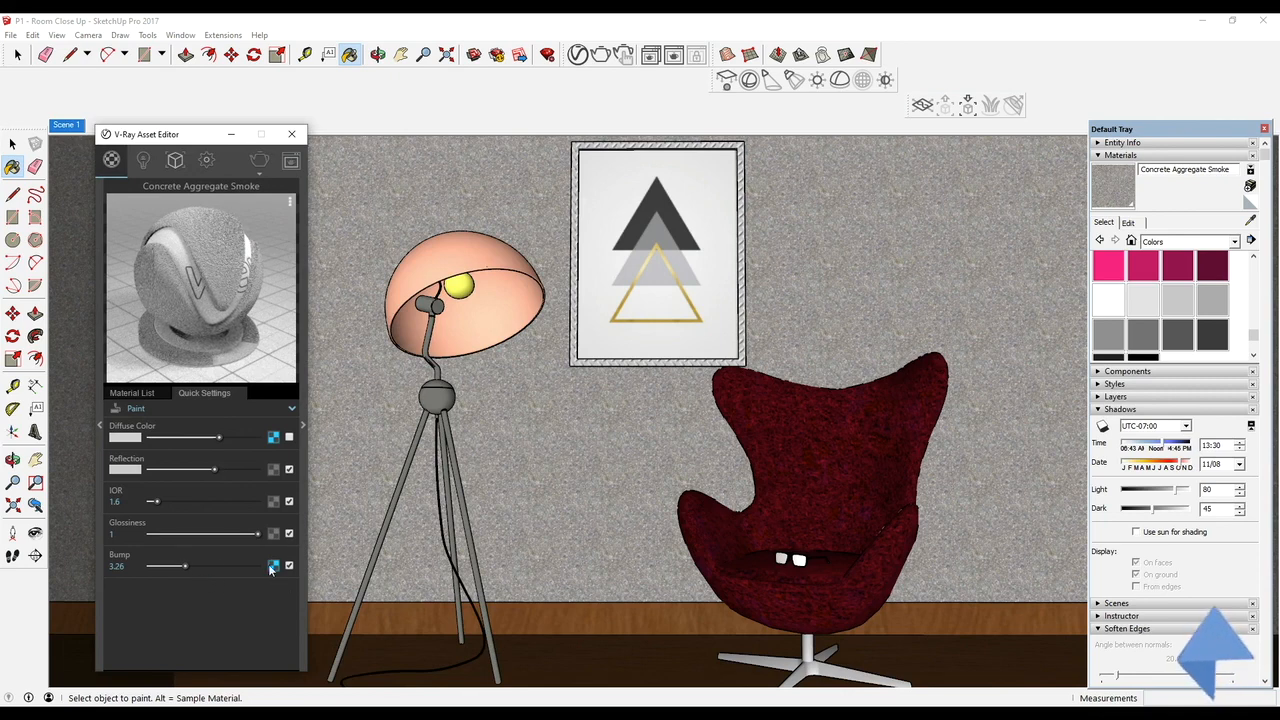
Set the wall material's bump amount to 3.32 and darken its diffuse color to medium gray
left_click_drag(186, 566, 185, 567)
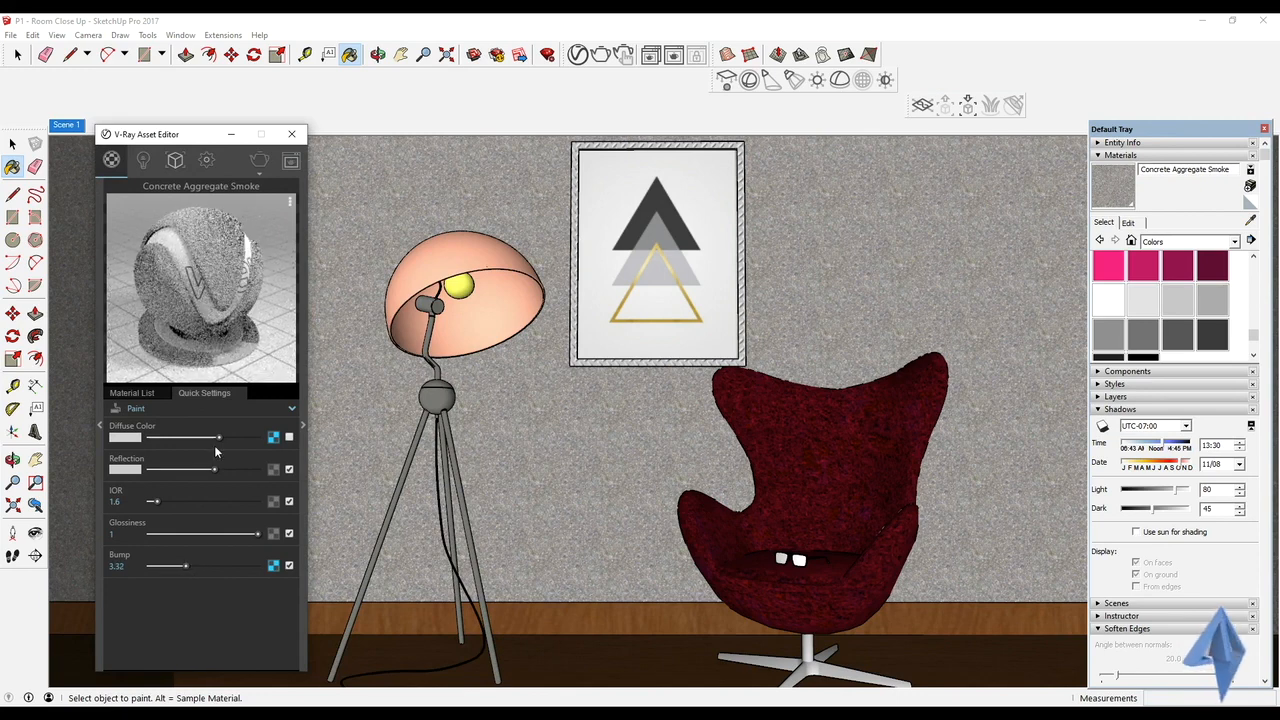
left_click_drag(218, 438, 190, 439)
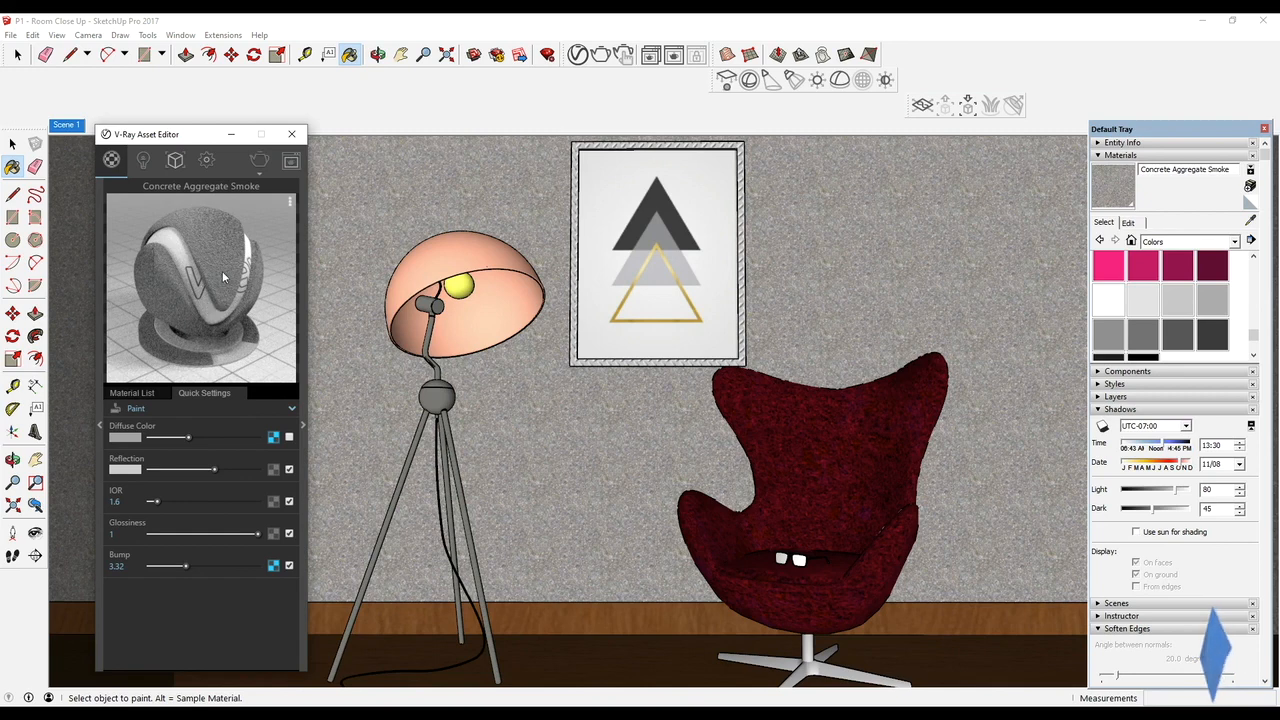
Lighten the wall material's diffuse color to very light gray
left_click_drag(191, 438, 236, 442)
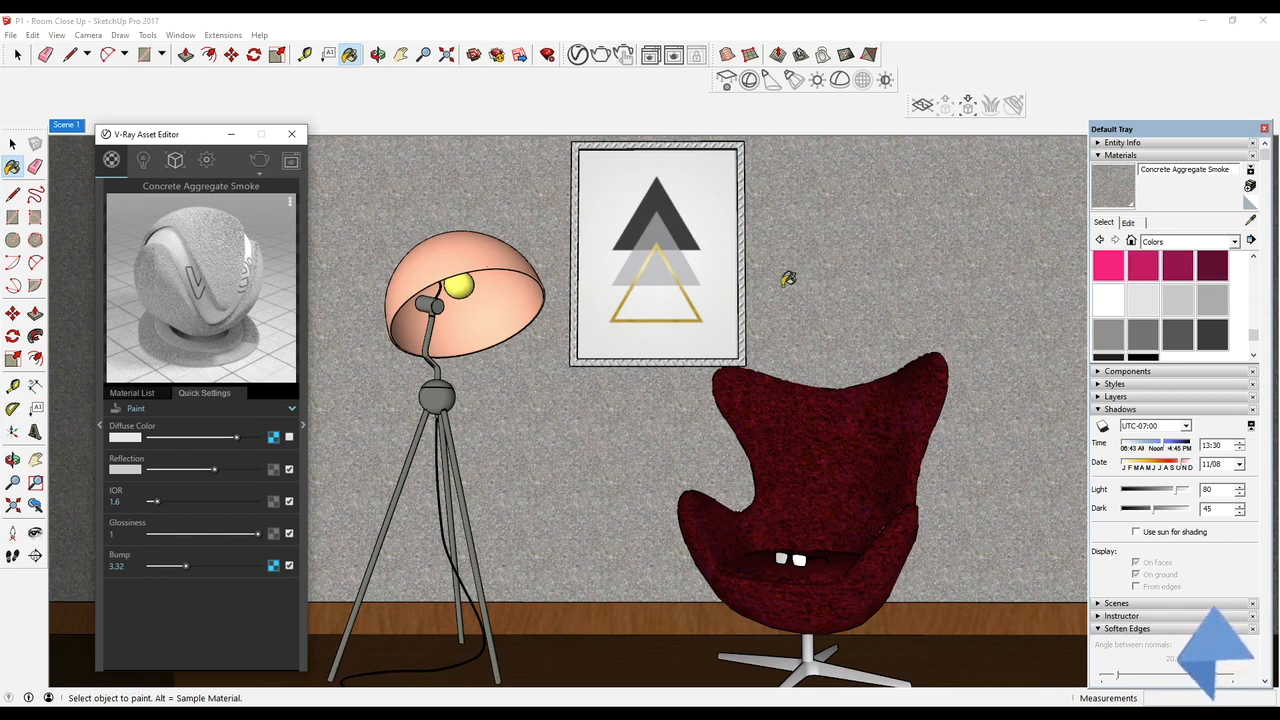
Change the picture frame's material to Metal with no diffuse texture, black diffuse color, light gray reflection, IOR 2.59 and glossiness 0.75
left_click(581, 276, "alt")
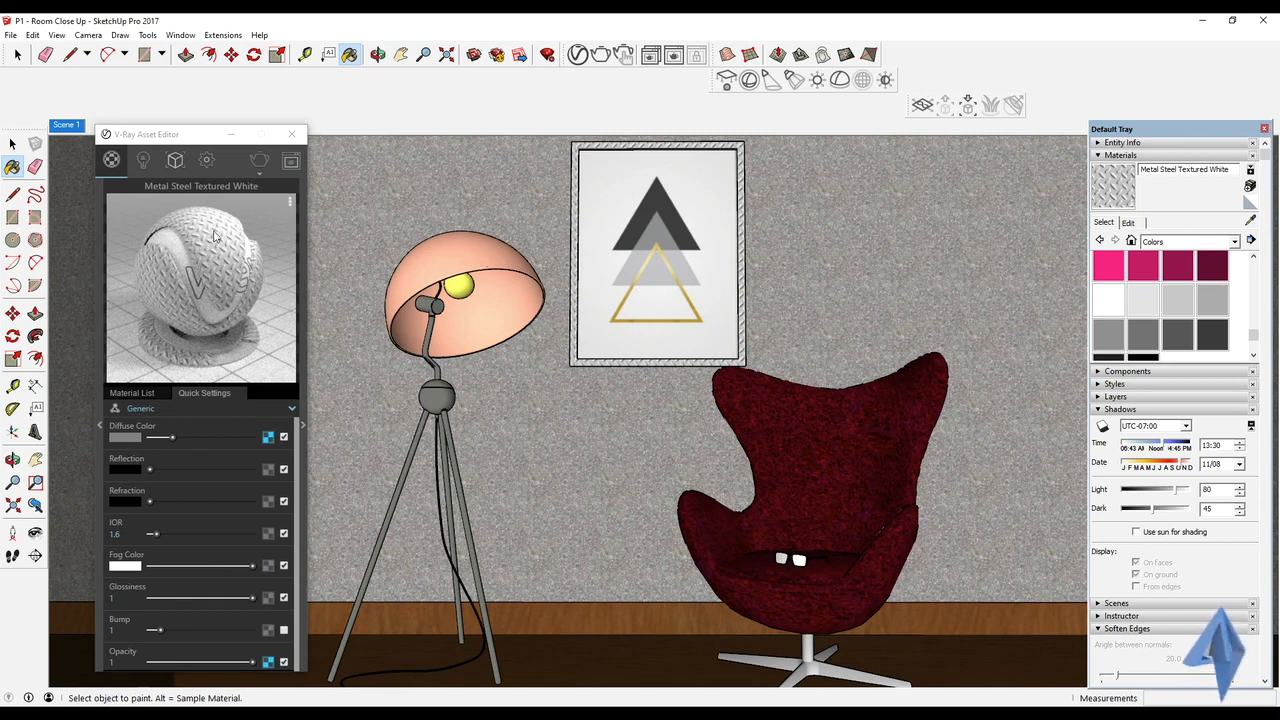
left_click(201, 411)
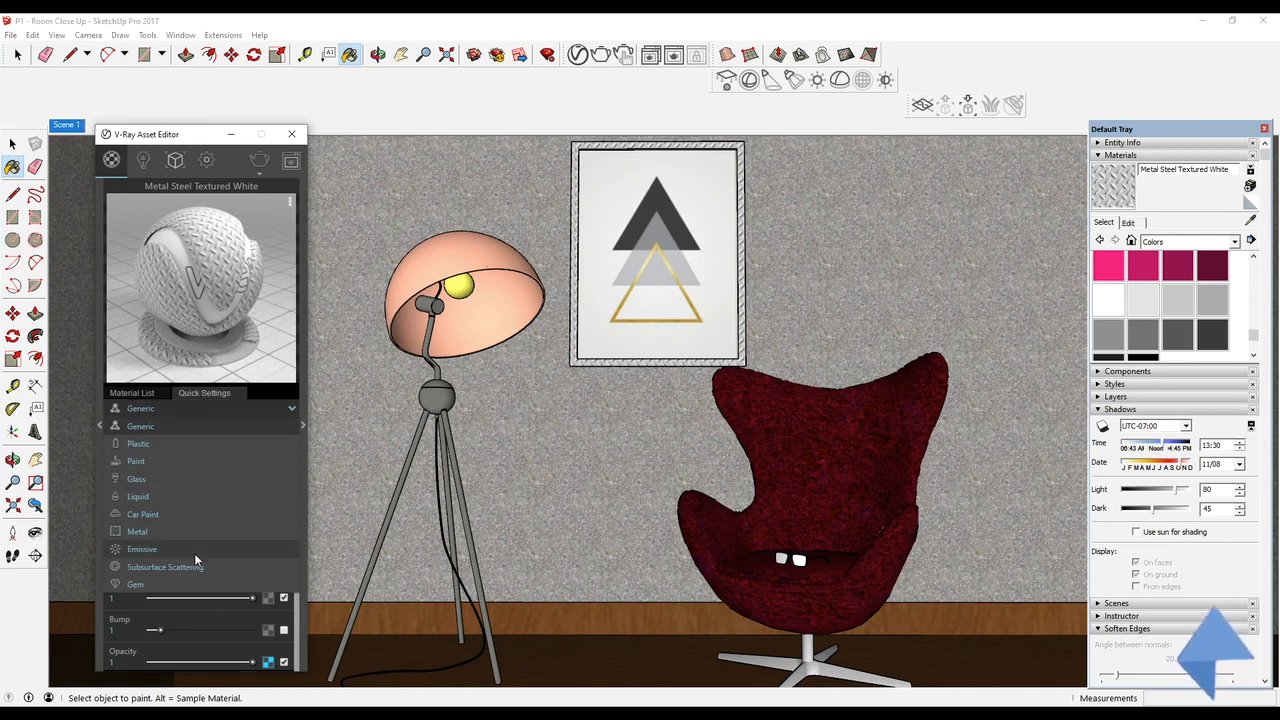
left_click(189, 536)
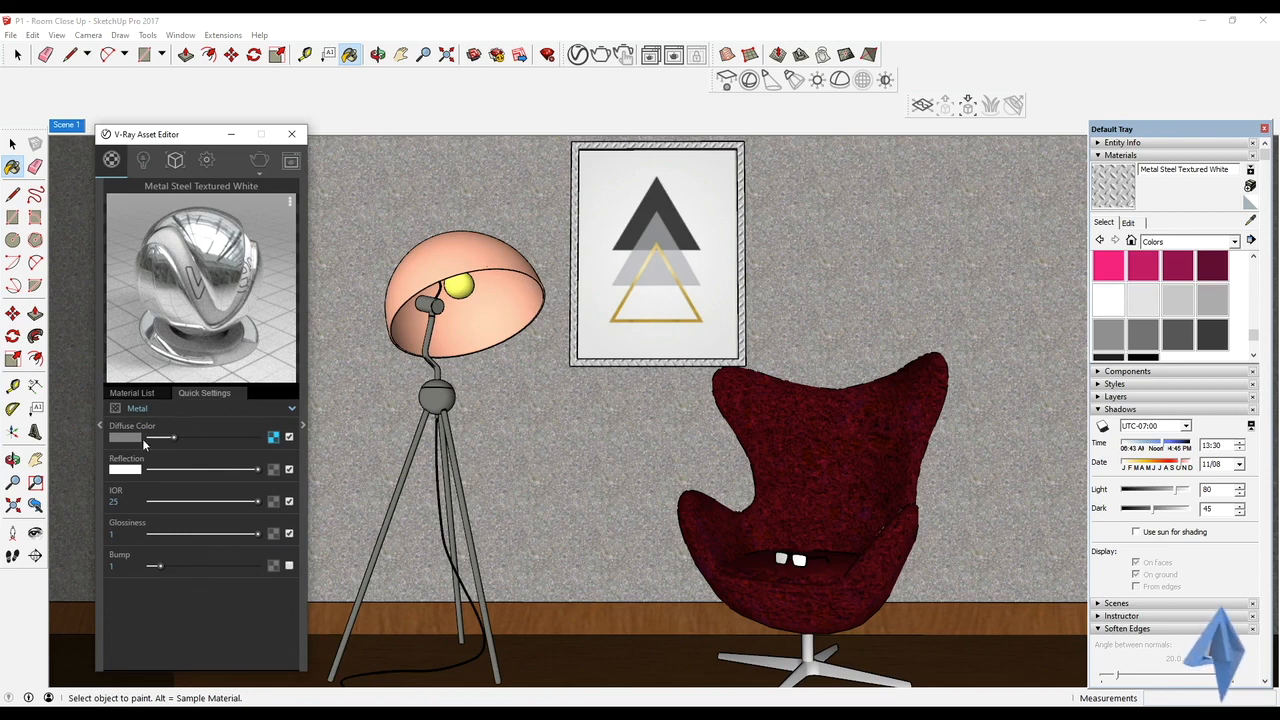
left_click(289, 437)
left_click_drag(167, 439, 150, 438)
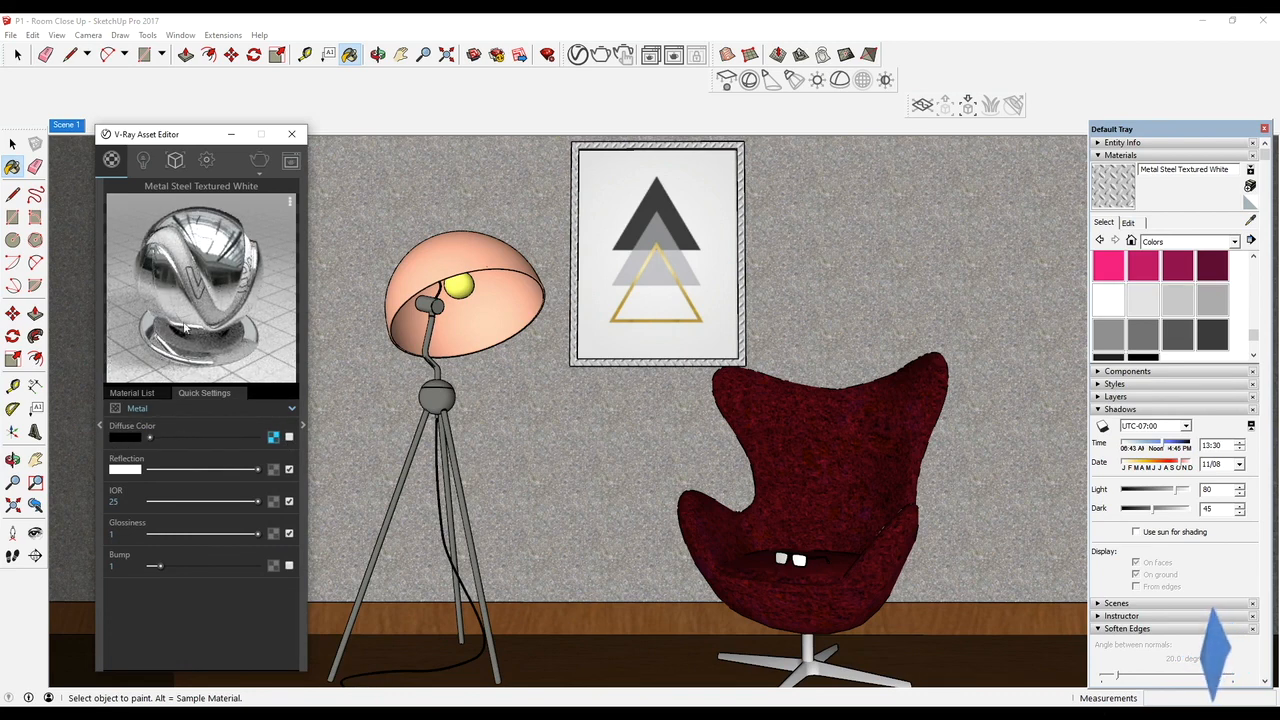
left_click_drag(250, 468, 161, 506)
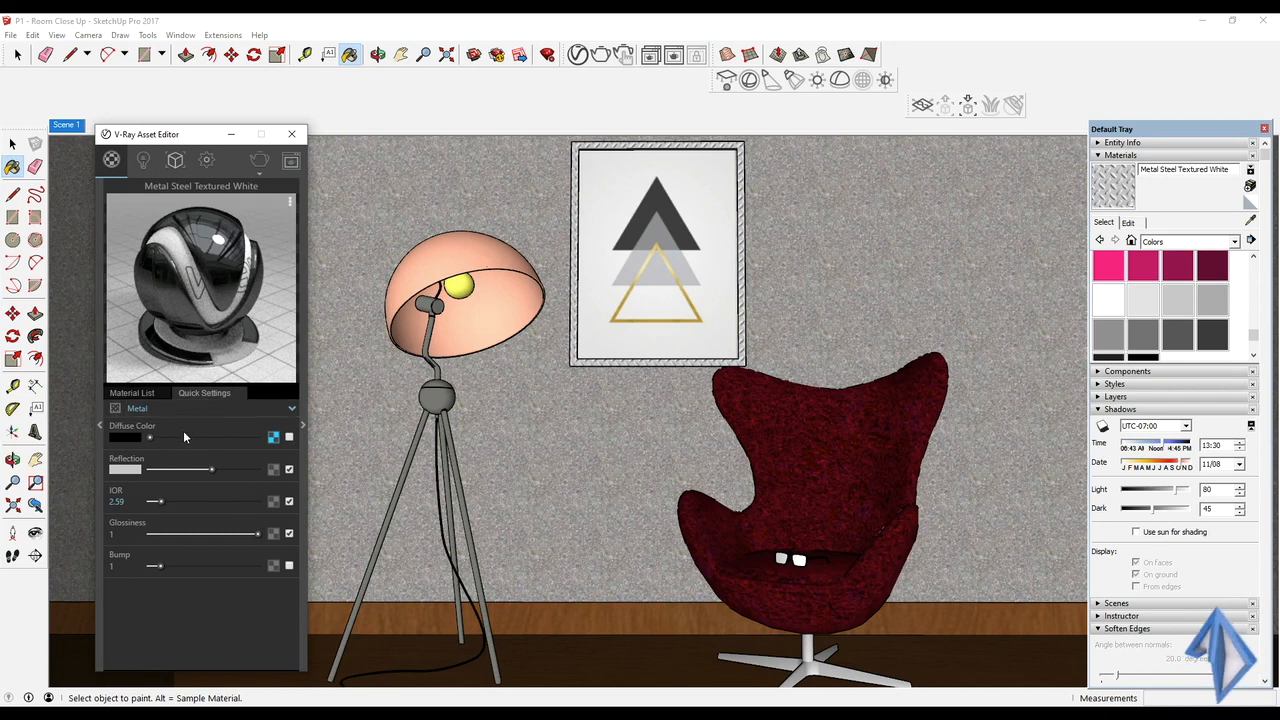
left_click_drag(257, 538, 231, 535)
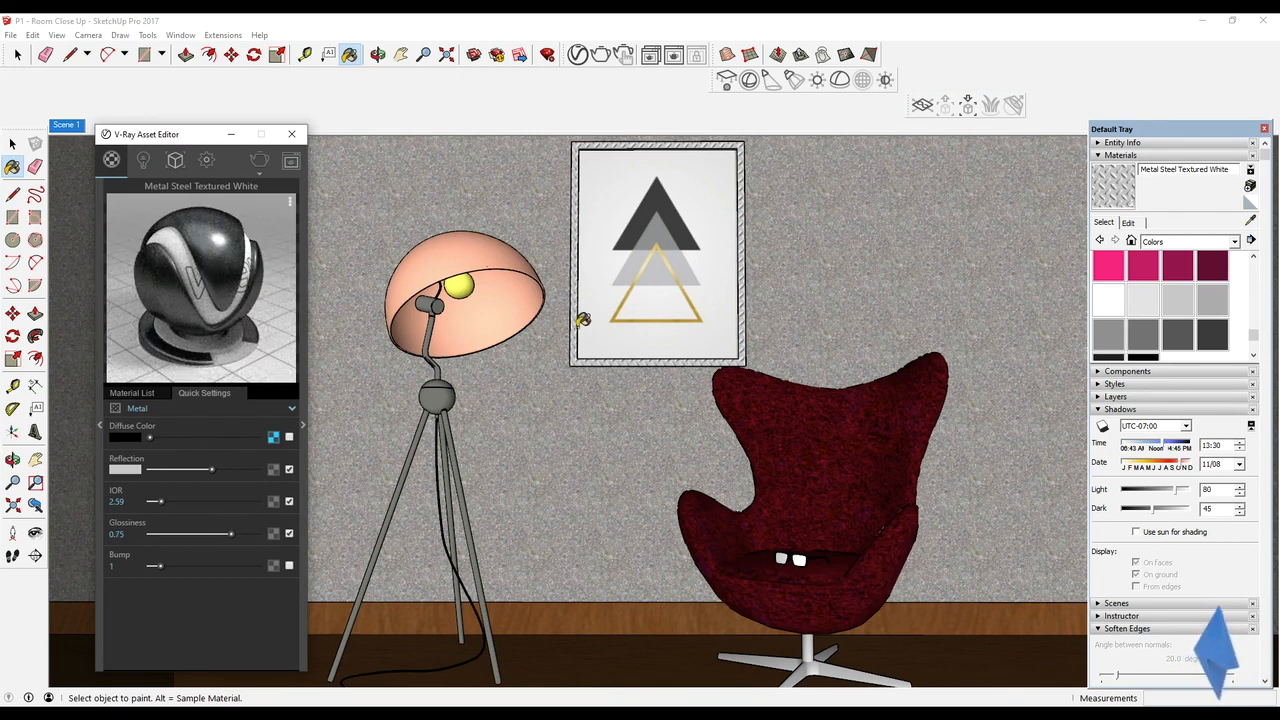
Sample the material of the triangle artwork inside the frame to view its settings
left_click(684, 186, "alt")
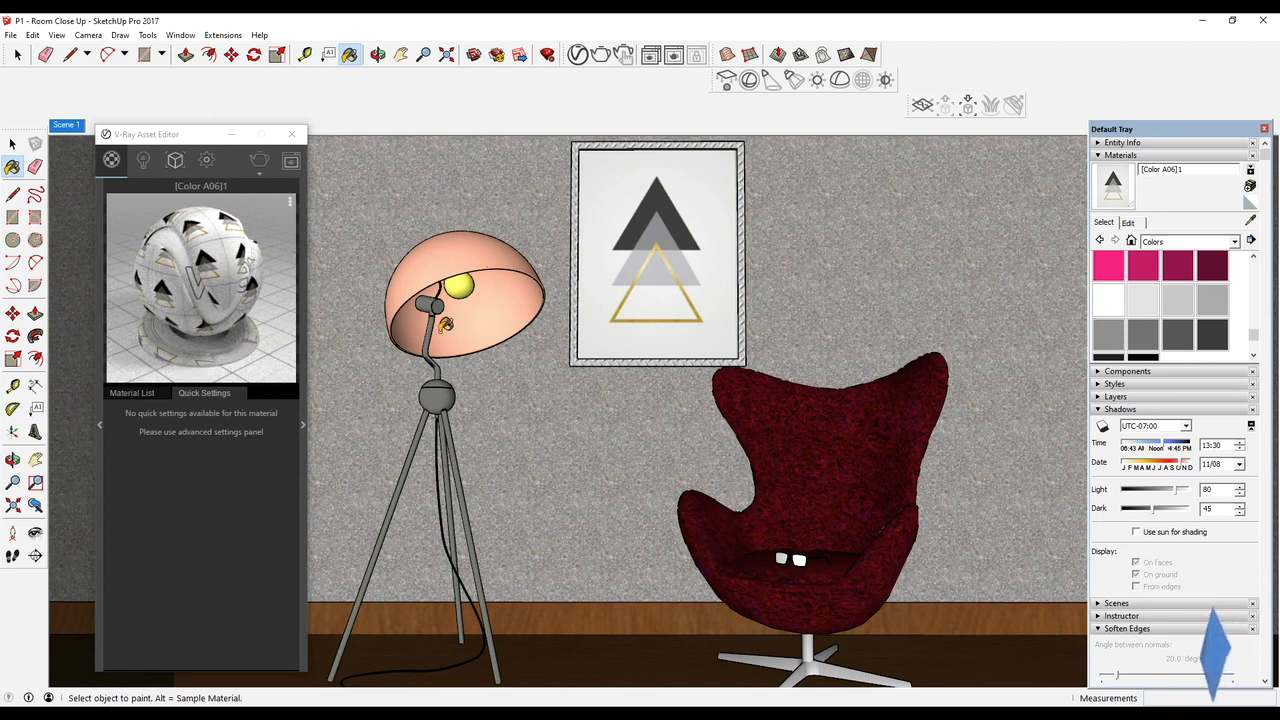
Change the lampshade's material to Glass, with medium gray reflection and a glossiness of 0.65
left_click(505, 305, "alt")
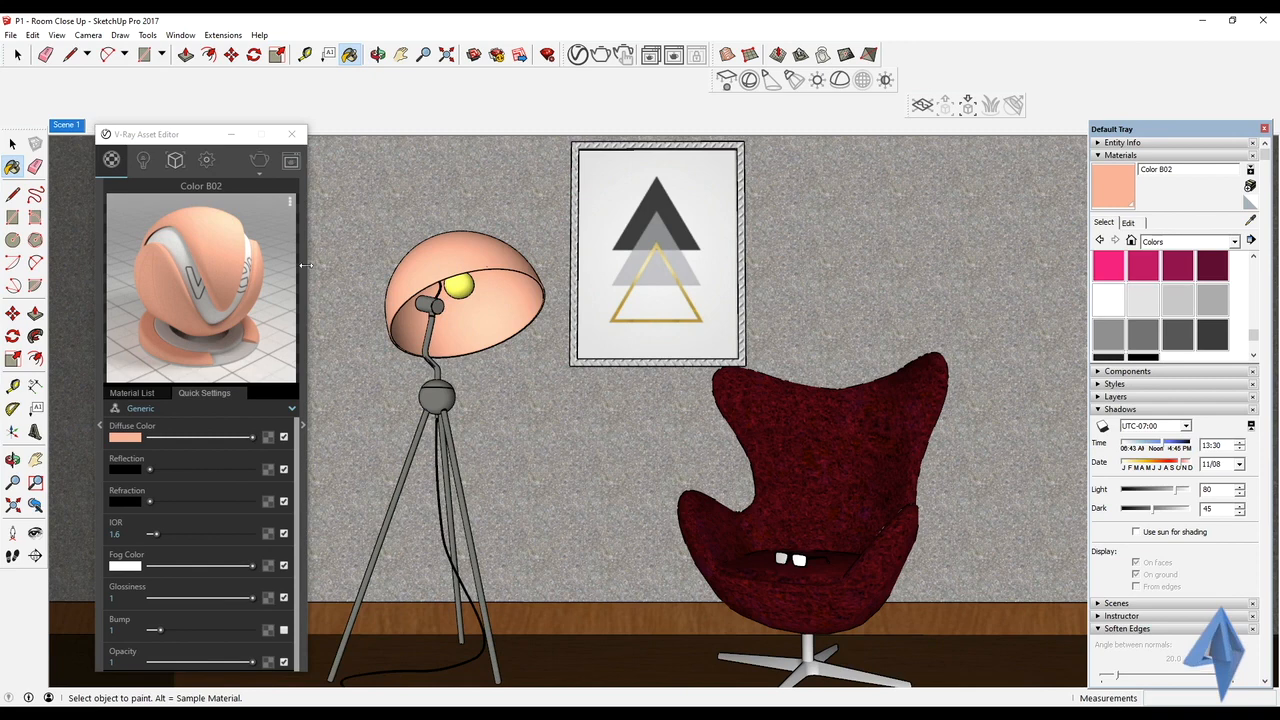
left_click(262, 409)
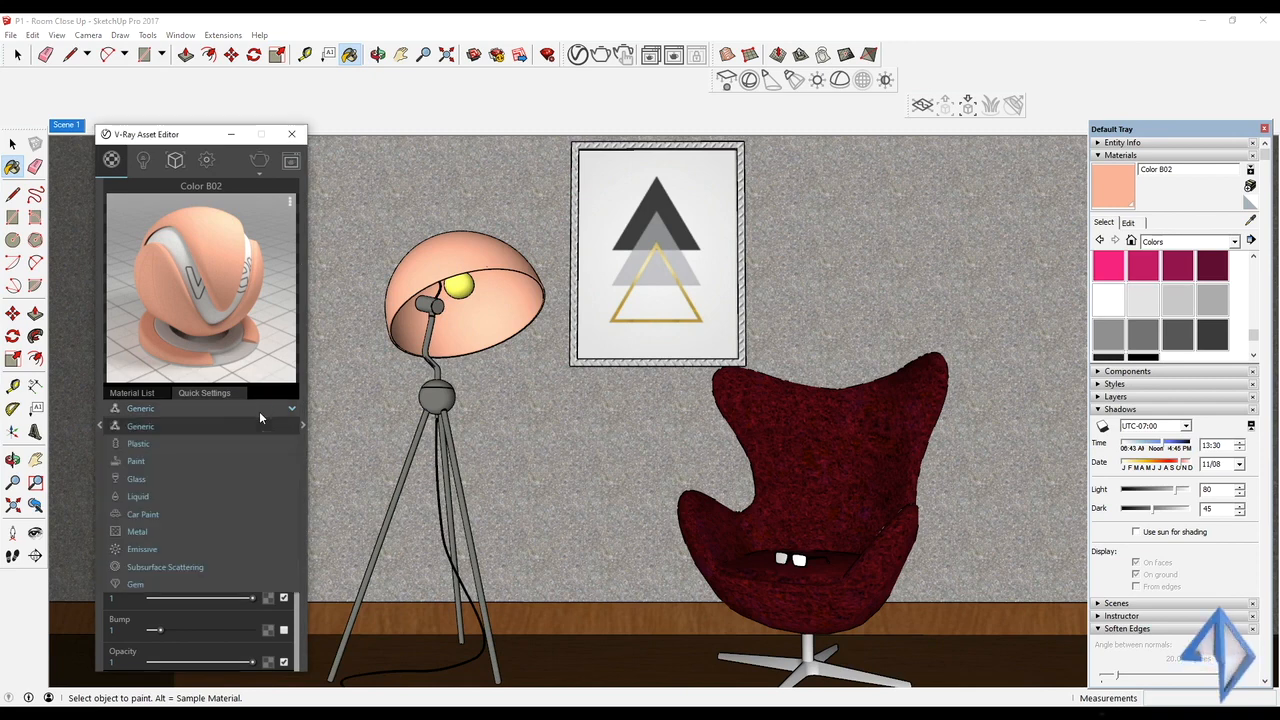
left_click(252, 477)
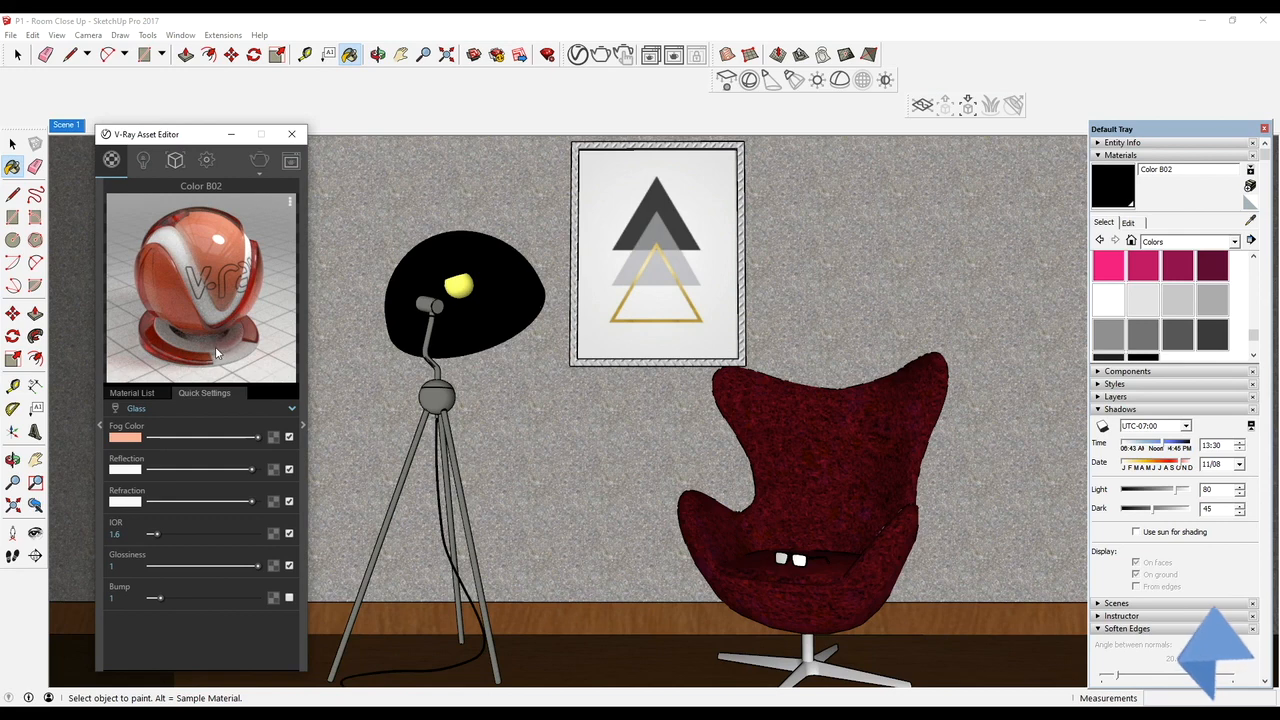
left_click_drag(250, 469, 216, 469)
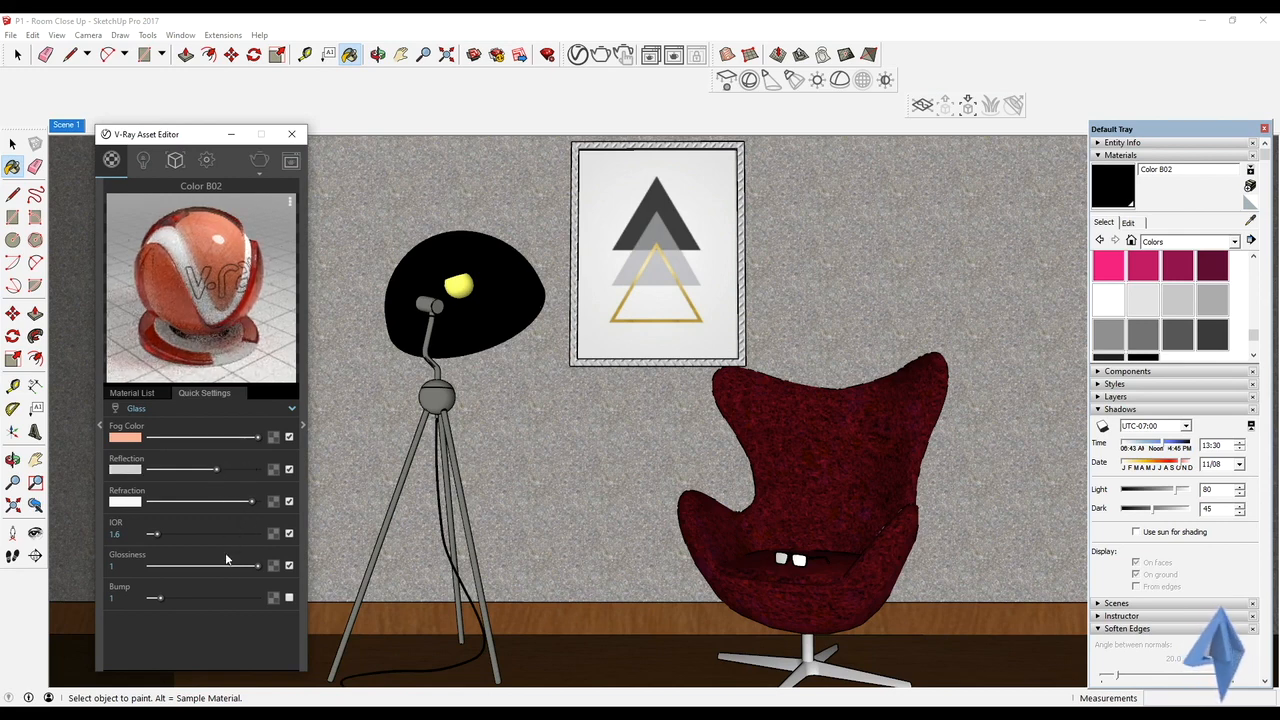
left_click_drag(246, 566, 219, 568)
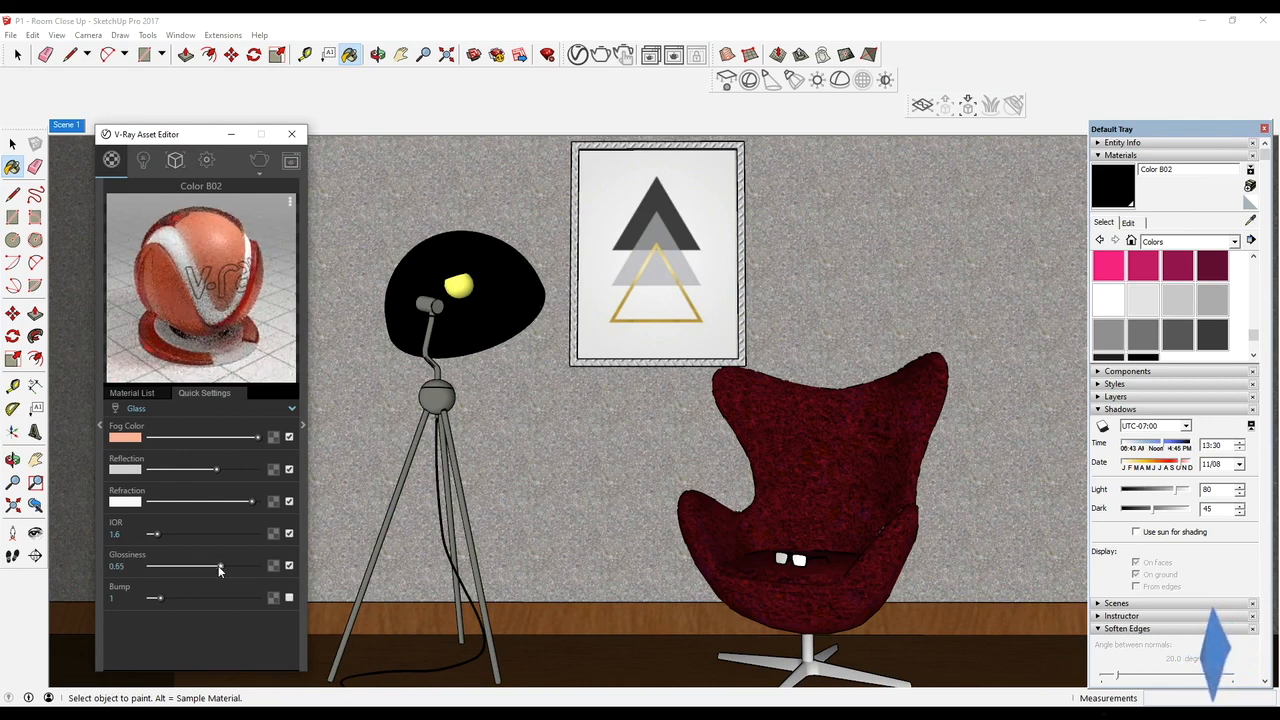
left_click_drag(214, 471, 192, 472)
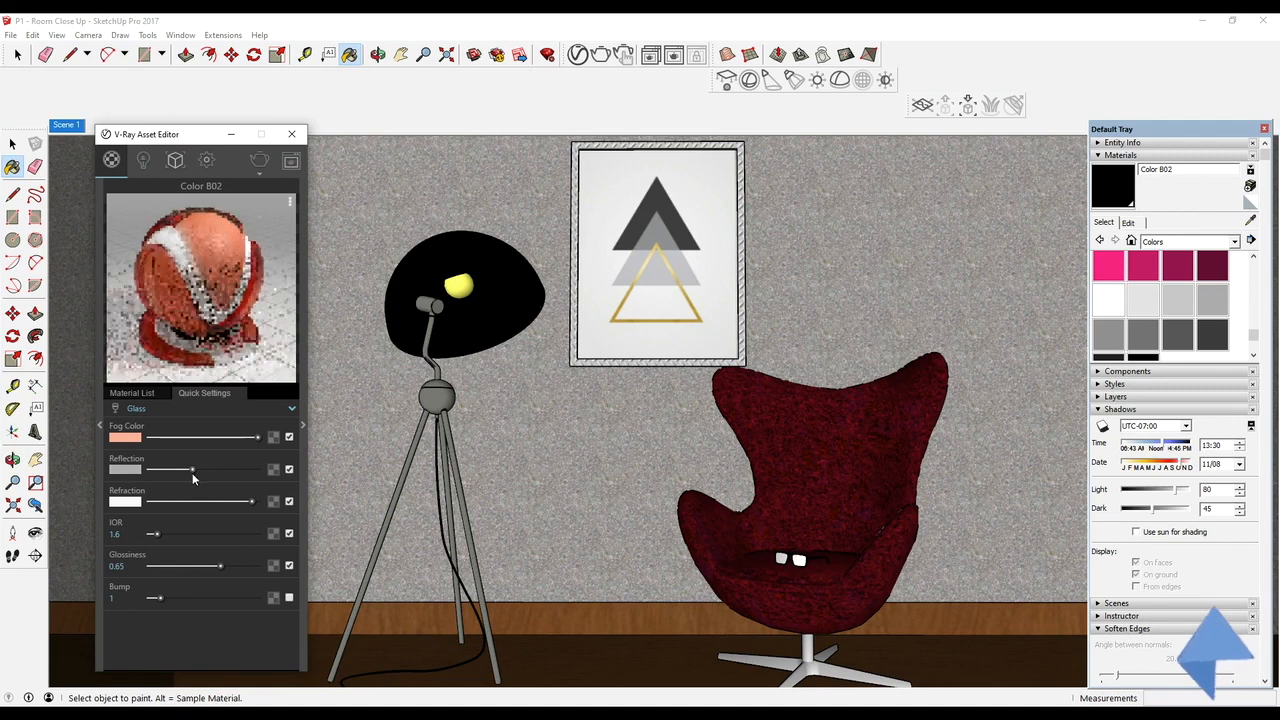
Set the lampshade glass's fog color to a pale orange-beige
left_click_drag(250, 440, 216, 440)
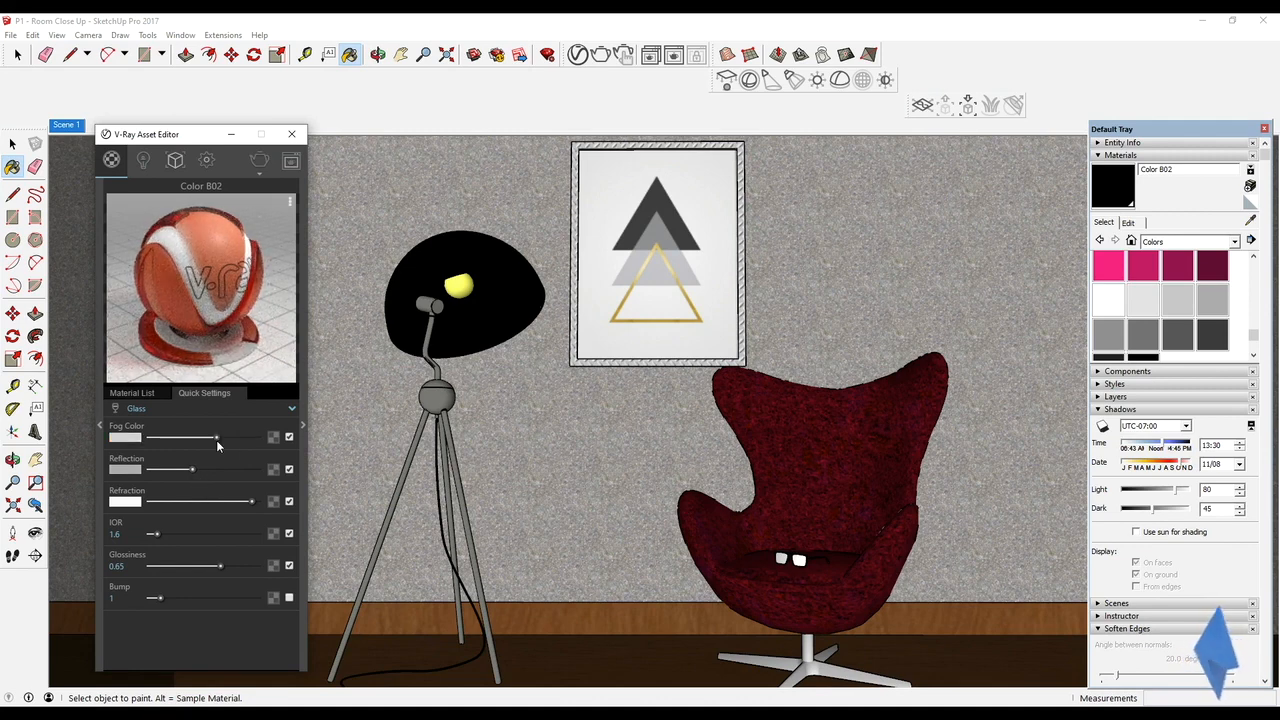
left_click(120, 438)
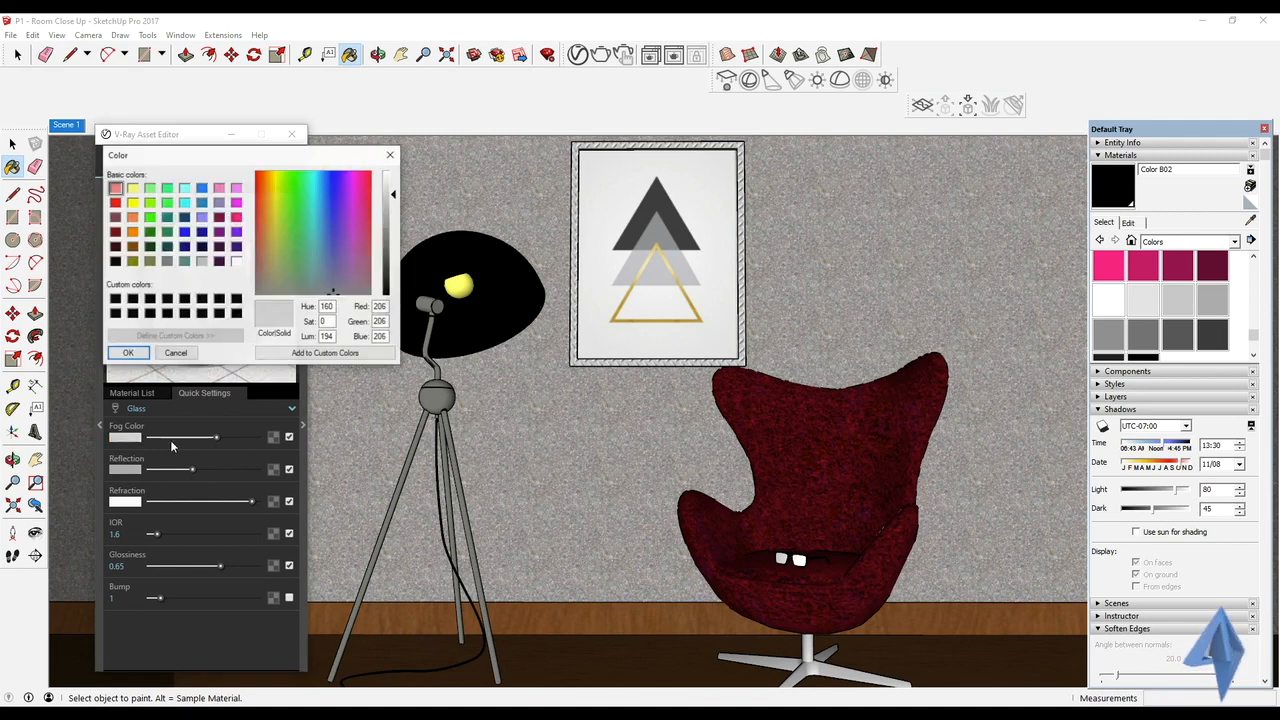
left_click_drag(276, 214, 265, 200)
left_click(128, 353)
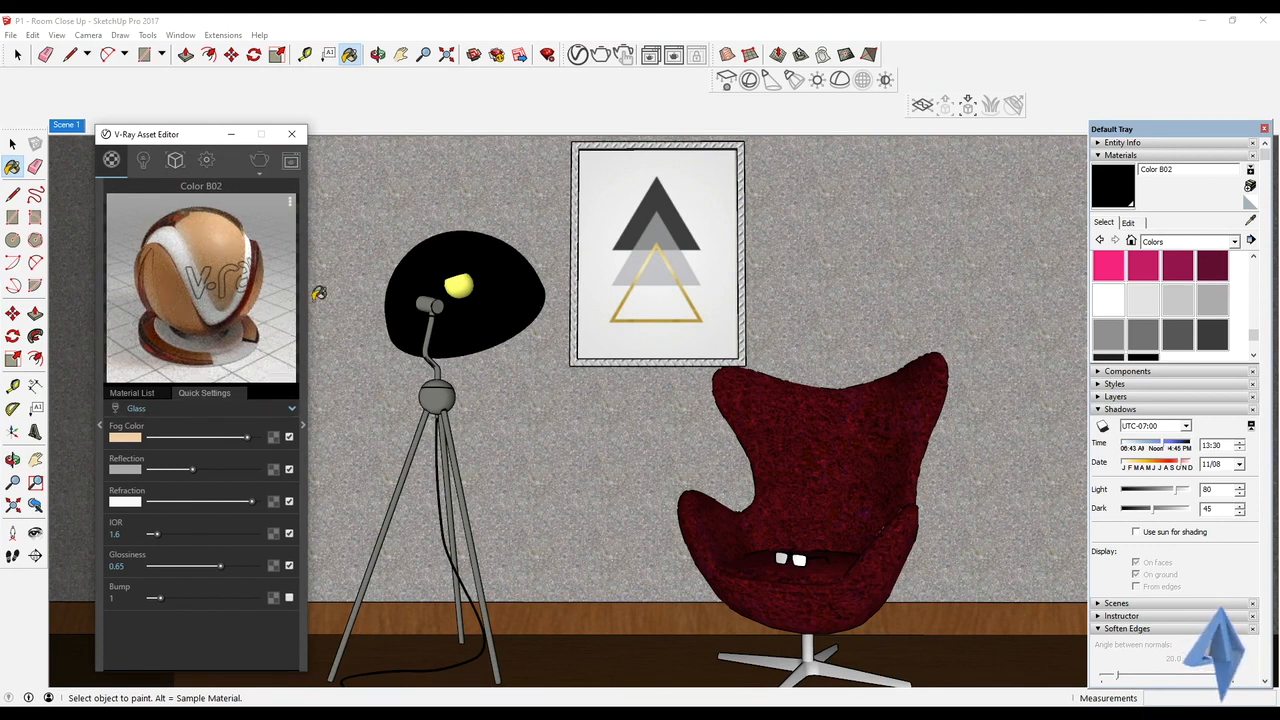
Change the lamp stand's material to Metal with no diffuse texture, black diffuse color, light gray reflection and IOR 2.9
left_click(447, 302, "alt")
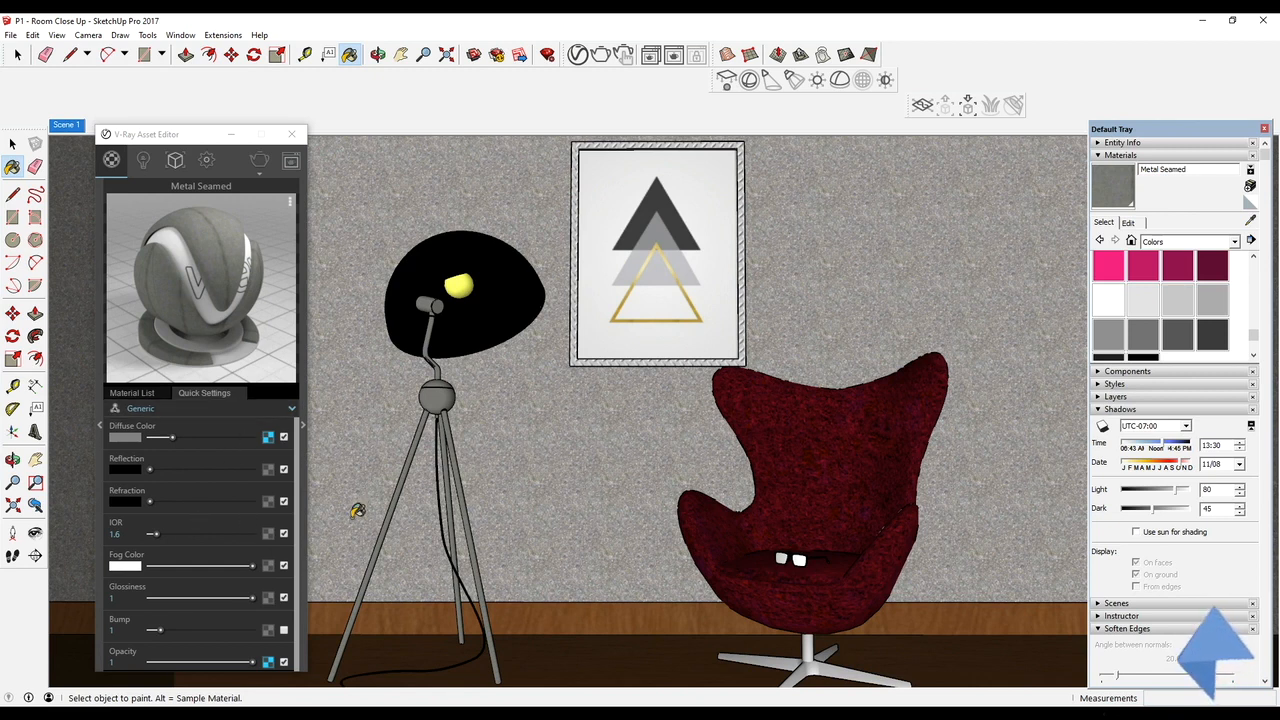
left_click(222, 407)
left_click(188, 522)
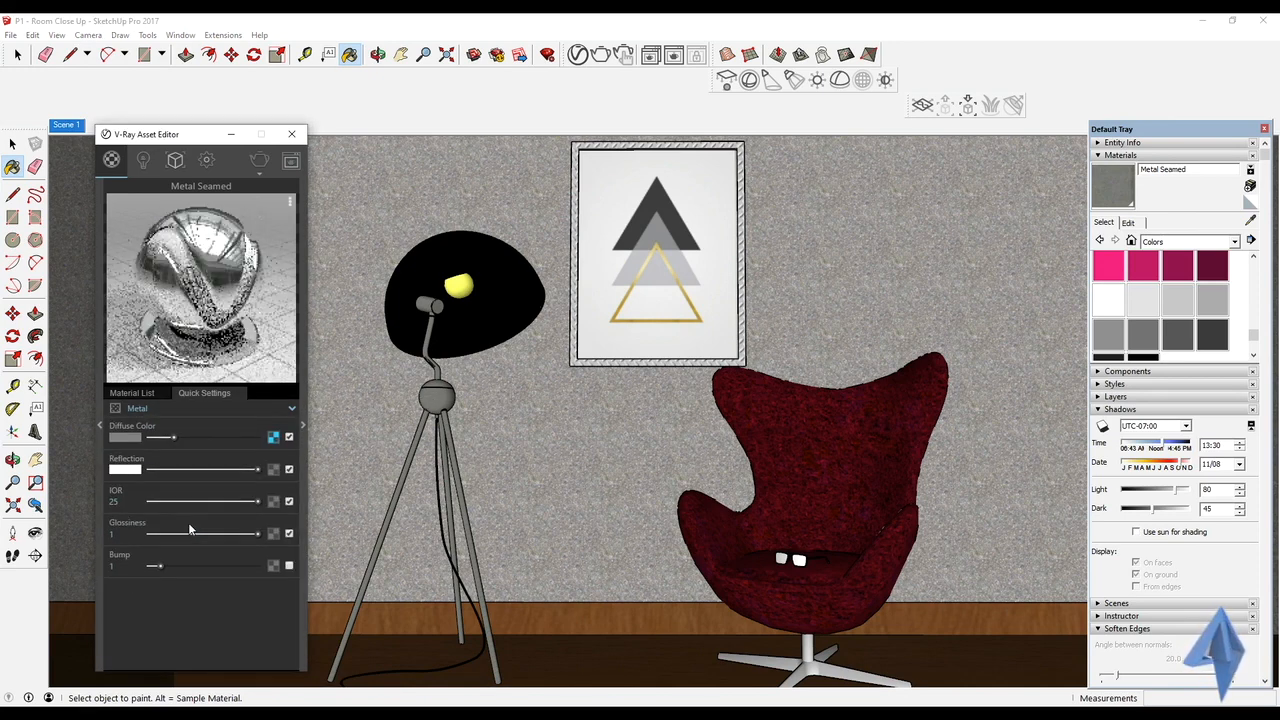
left_click_drag(172, 437, 148, 437)
left_click(289, 437)
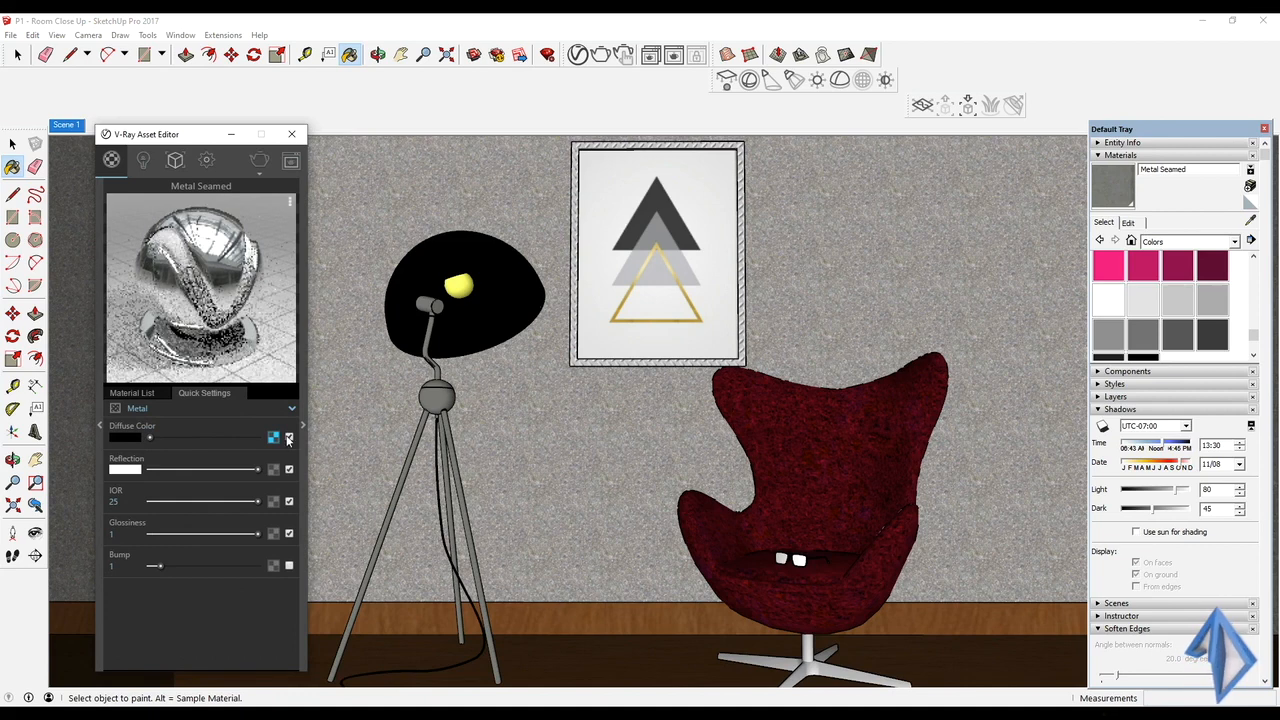
left_click_drag(257, 469, 163, 502)
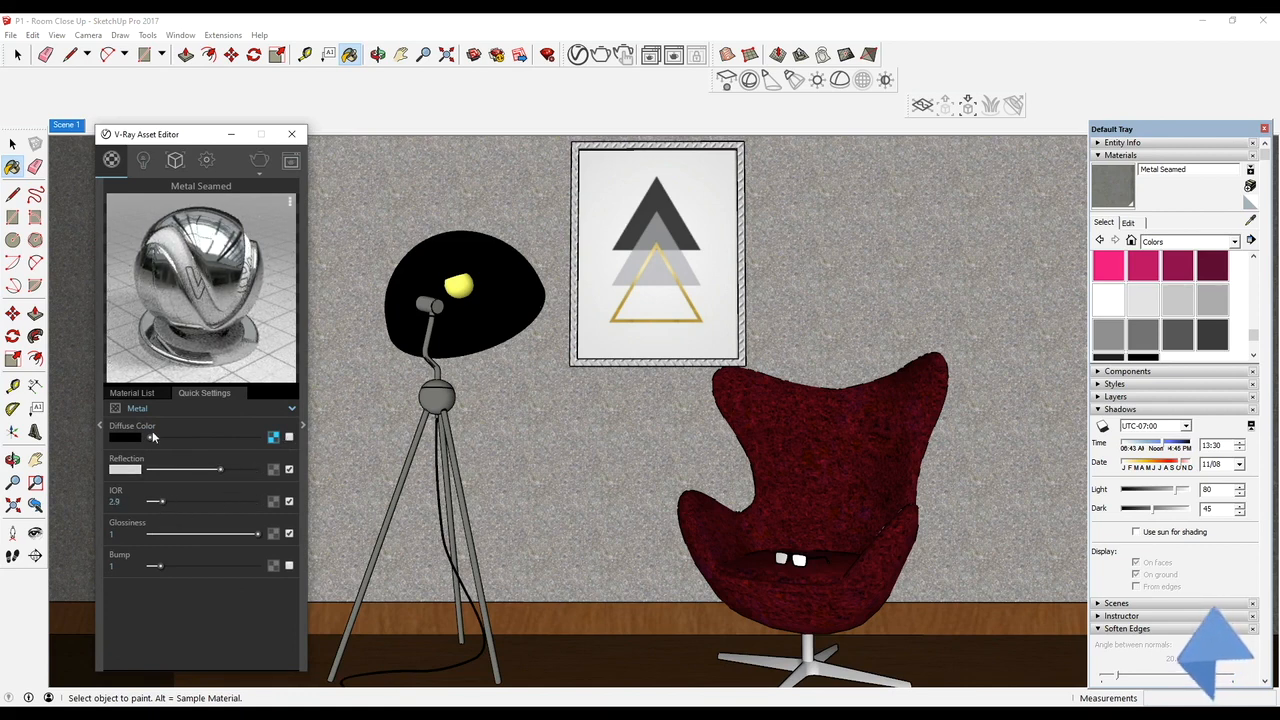
Brighten the lamp stand metal's diffuse color to white and its reflection to near white, and raise its IOR to 9.83
left_click_drag(162, 437, 225, 469)
left_click(288, 438)
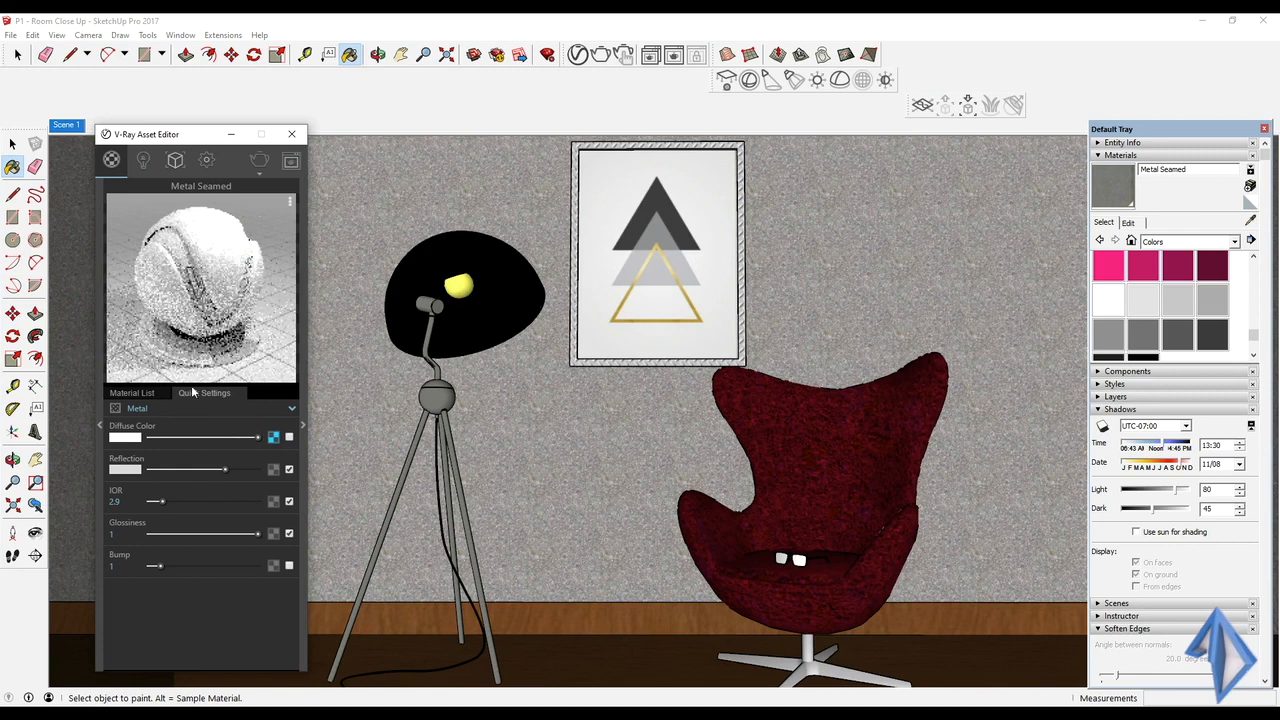
left_click_drag(231, 469, 241, 469)
mouse_move(175, 501)
left_mouse_down()
mouse_move(207, 501)
mouse_move(190, 502)
left_mouse_up()
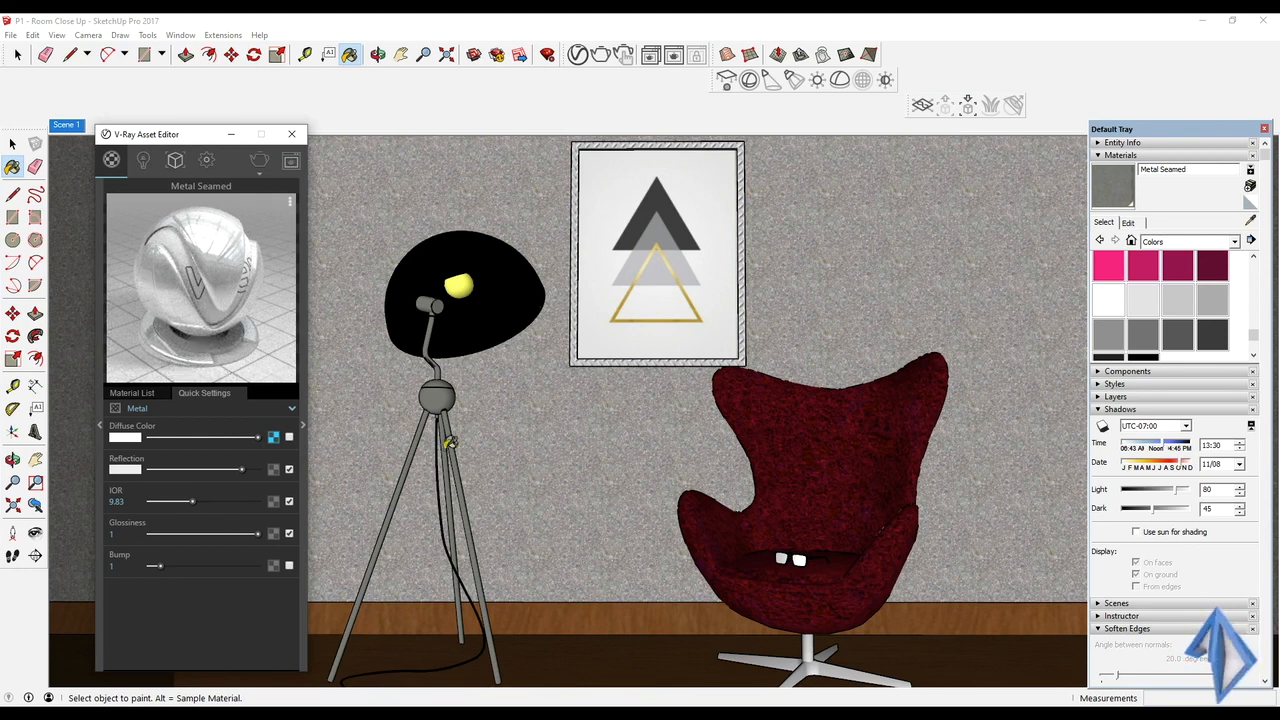
Change the materials of both lenses of the eyeglasses on the chair to Glass
scroll(820, 578, "up", 6)
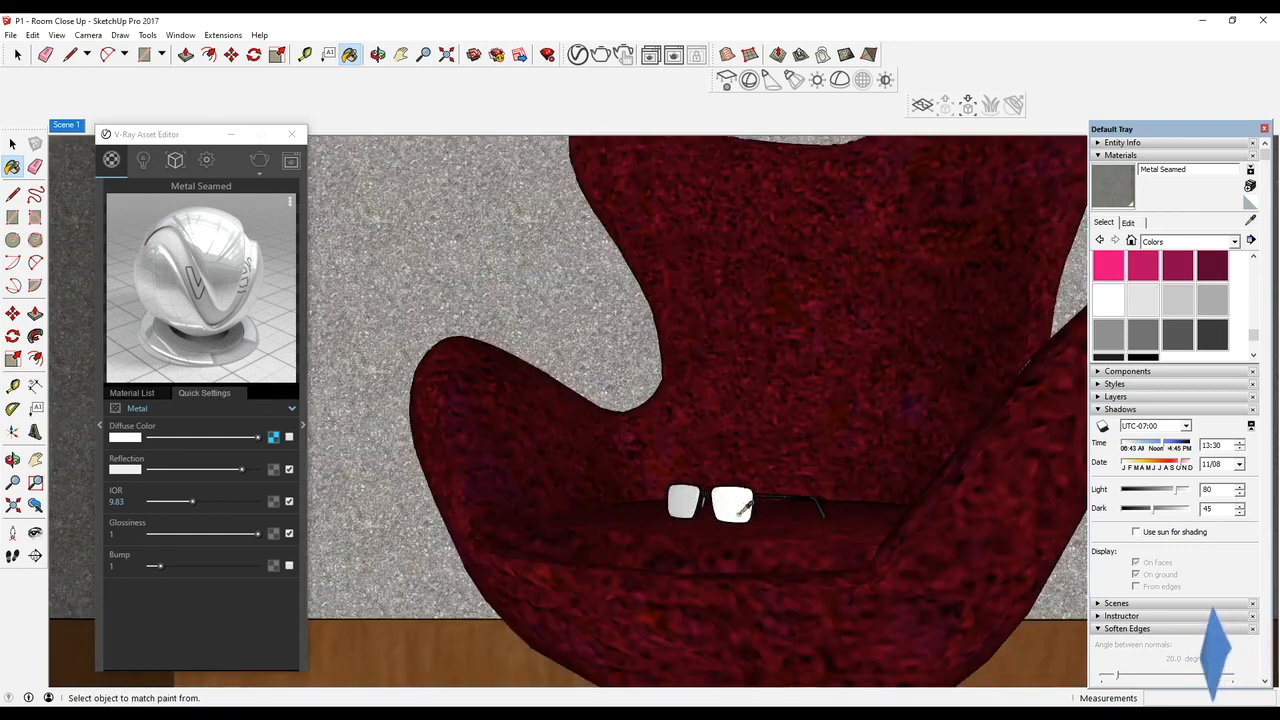
left_click(745, 508, "alt")
scroll(737, 500, "up", 3)
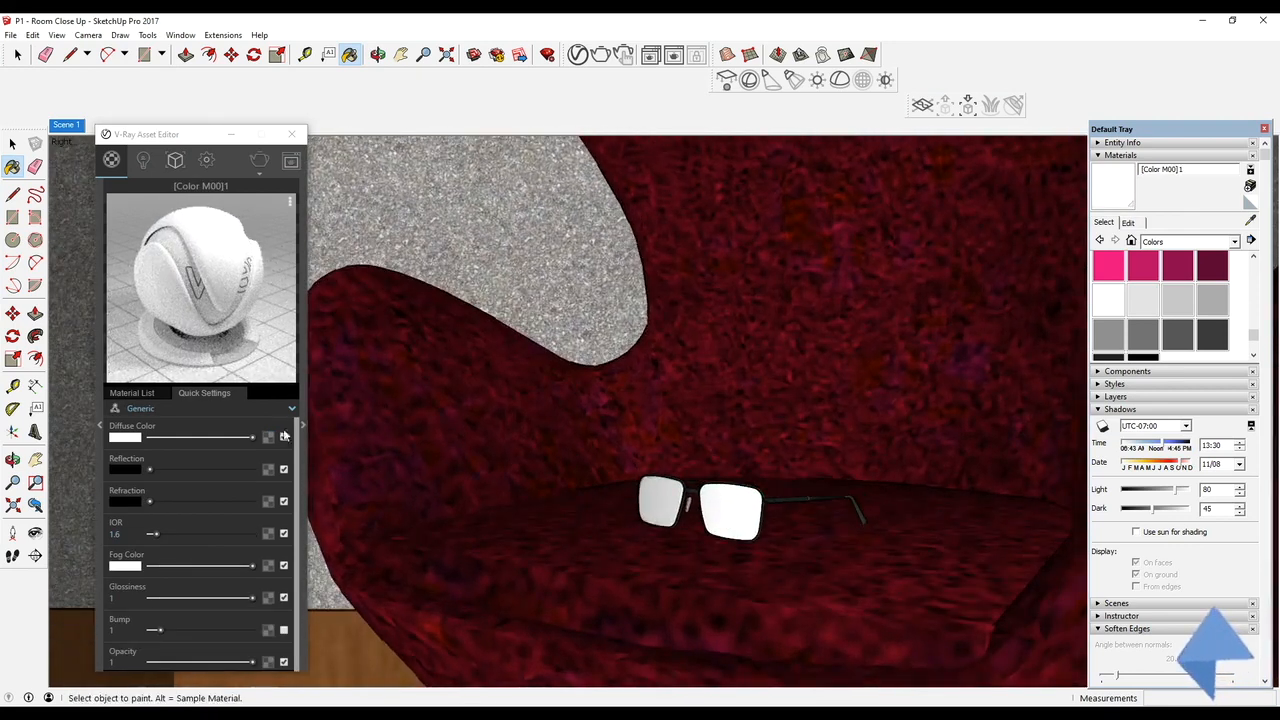
left_click(150, 408)
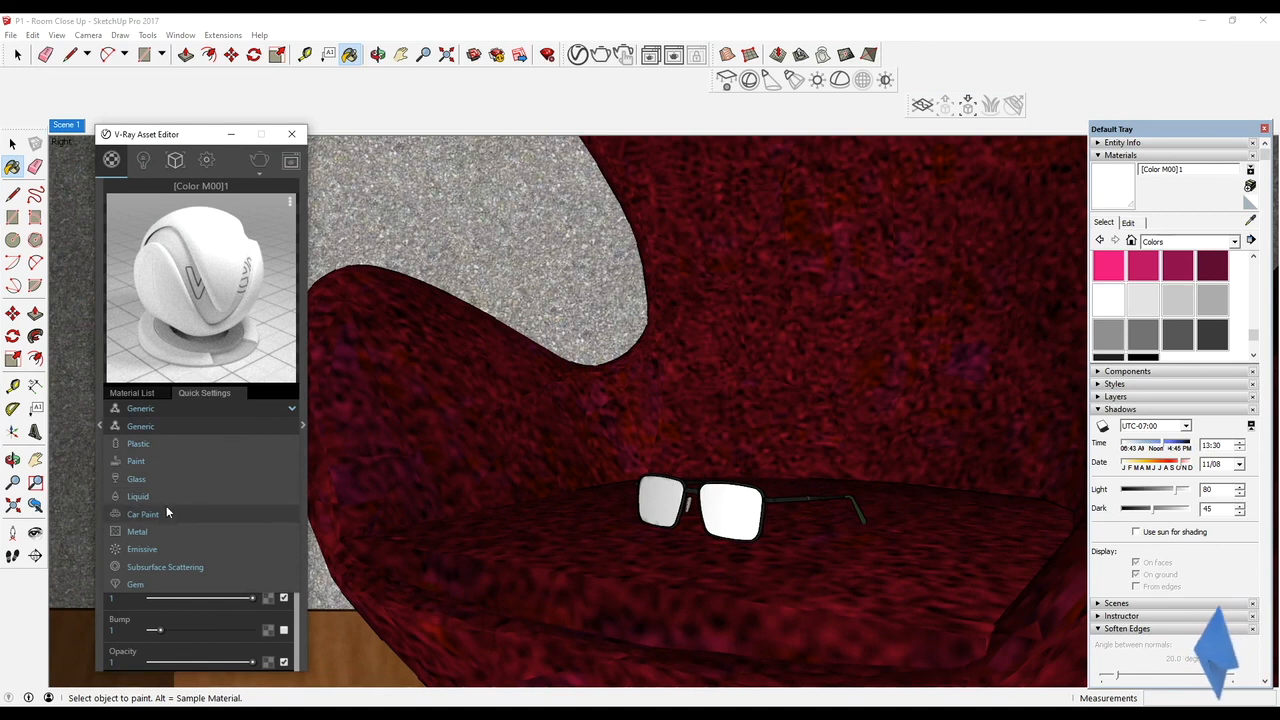
left_click(164, 480)
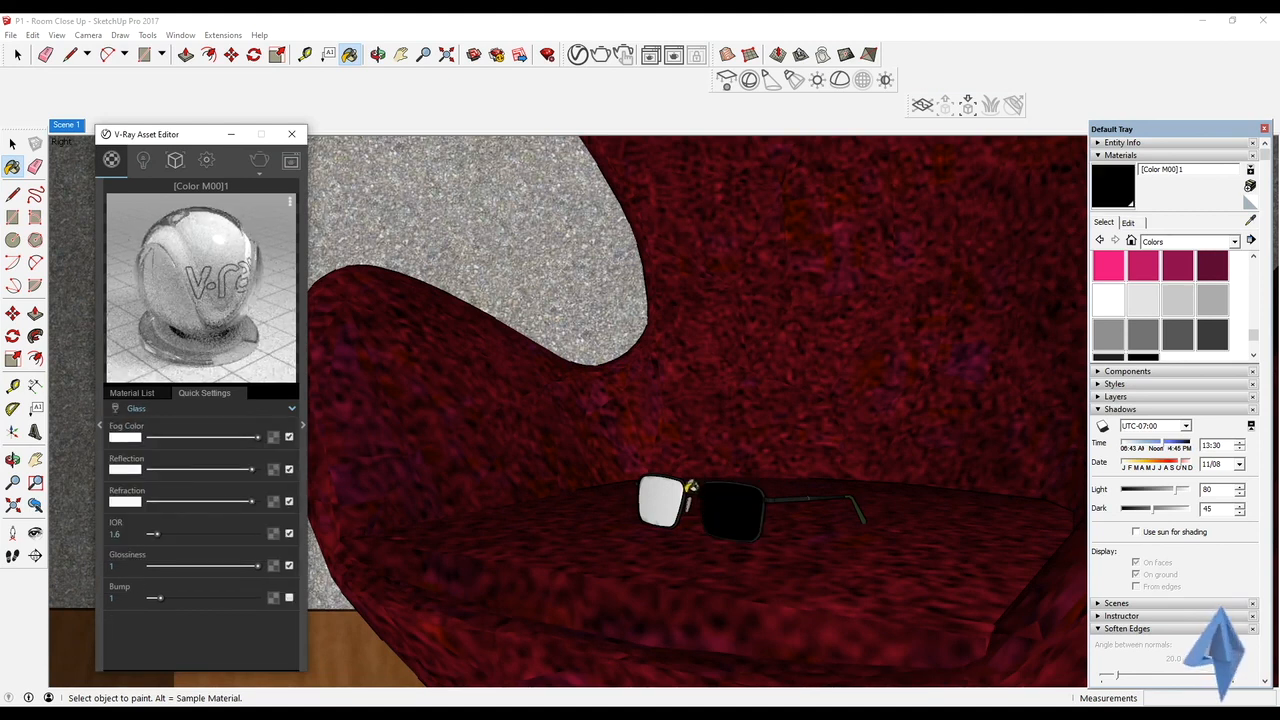
left_click(661, 500, "alt")
left_click(207, 411)
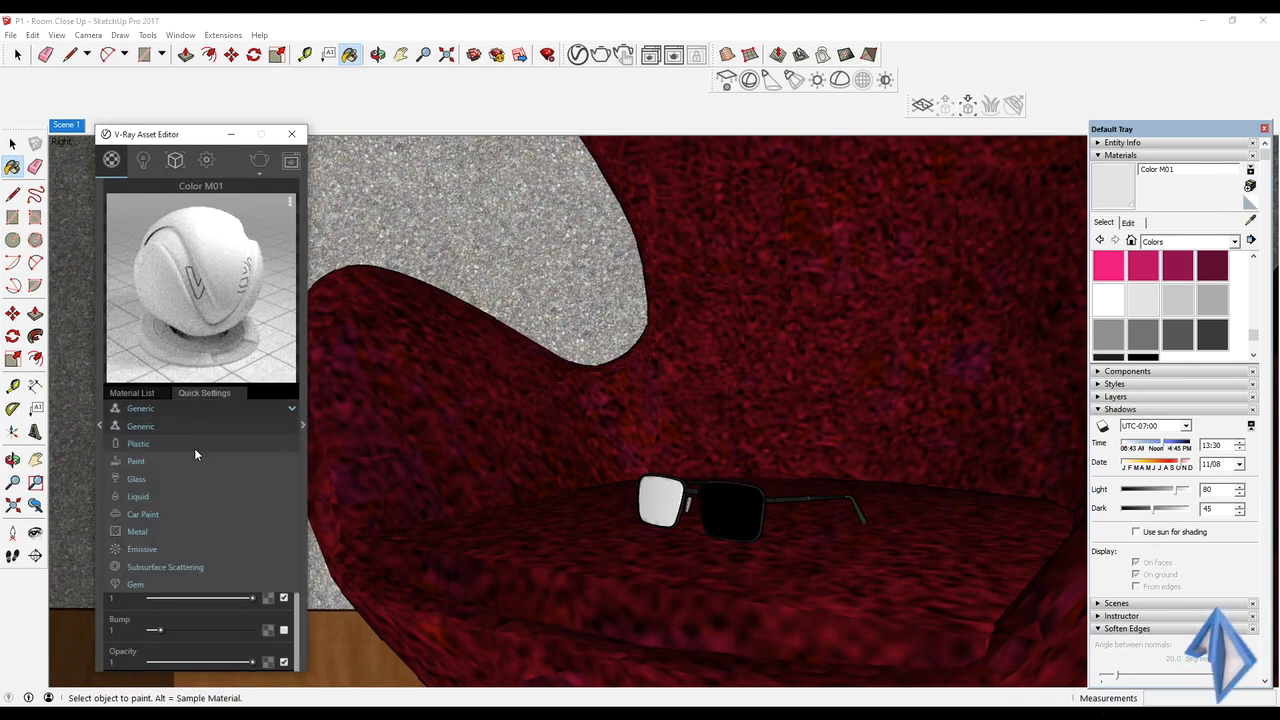
left_click(186, 479)
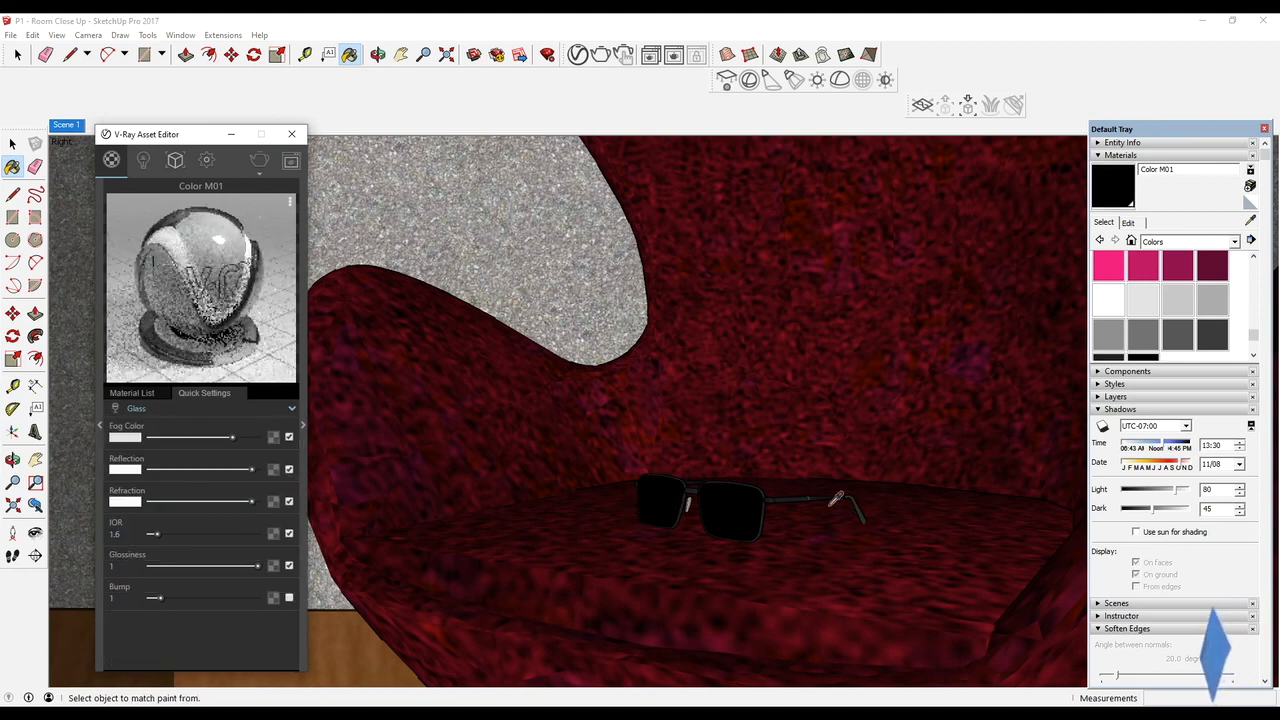
Lighten the eyeglass frame material's diffuse and reflection colors to light gray and set its IOR to 11.31
scroll(810, 495, "up", 3)
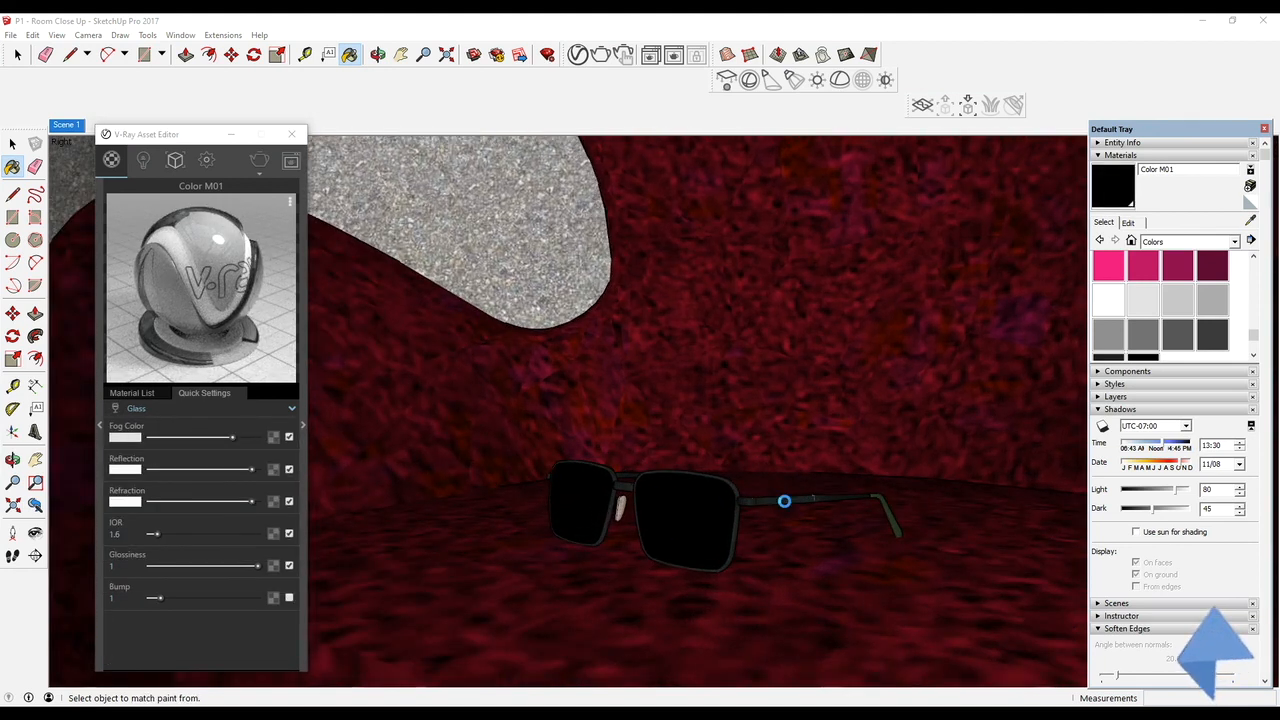
left_click(784, 500, "alt")
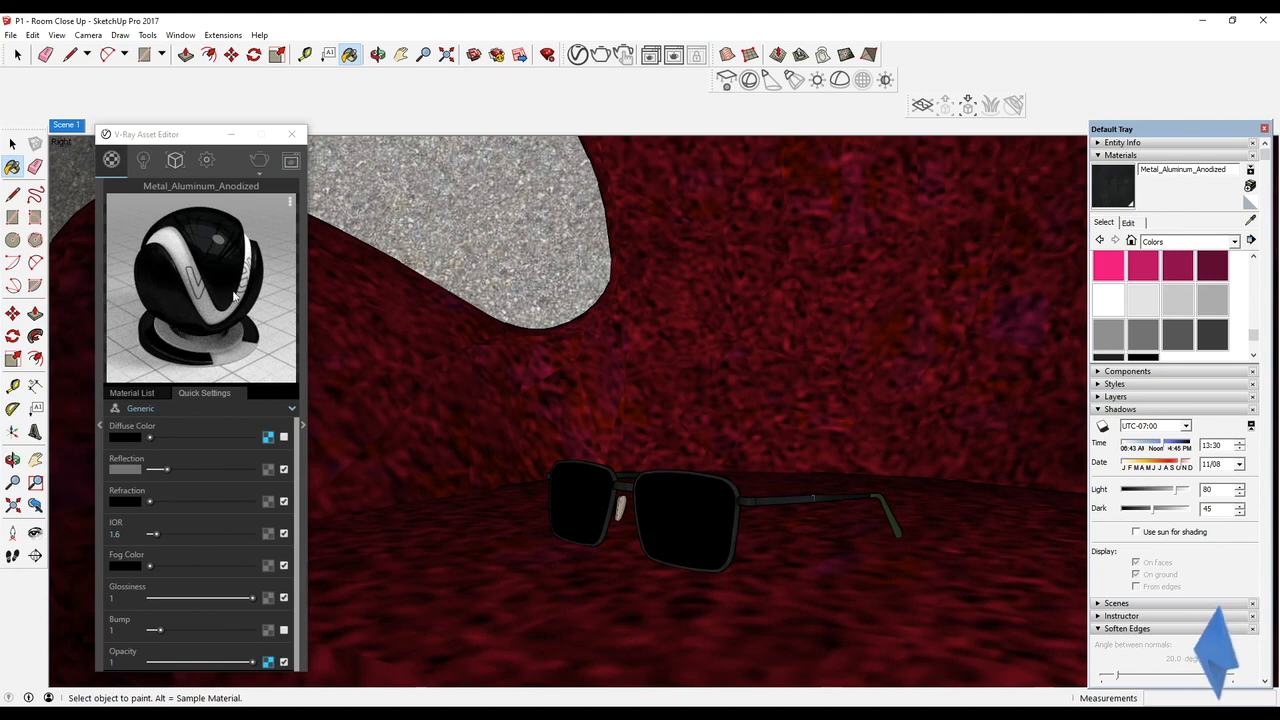
left_click_drag(150, 437, 222, 437)
left_click_drag(166, 469, 213, 469)
left_click_drag(155, 533, 197, 534)
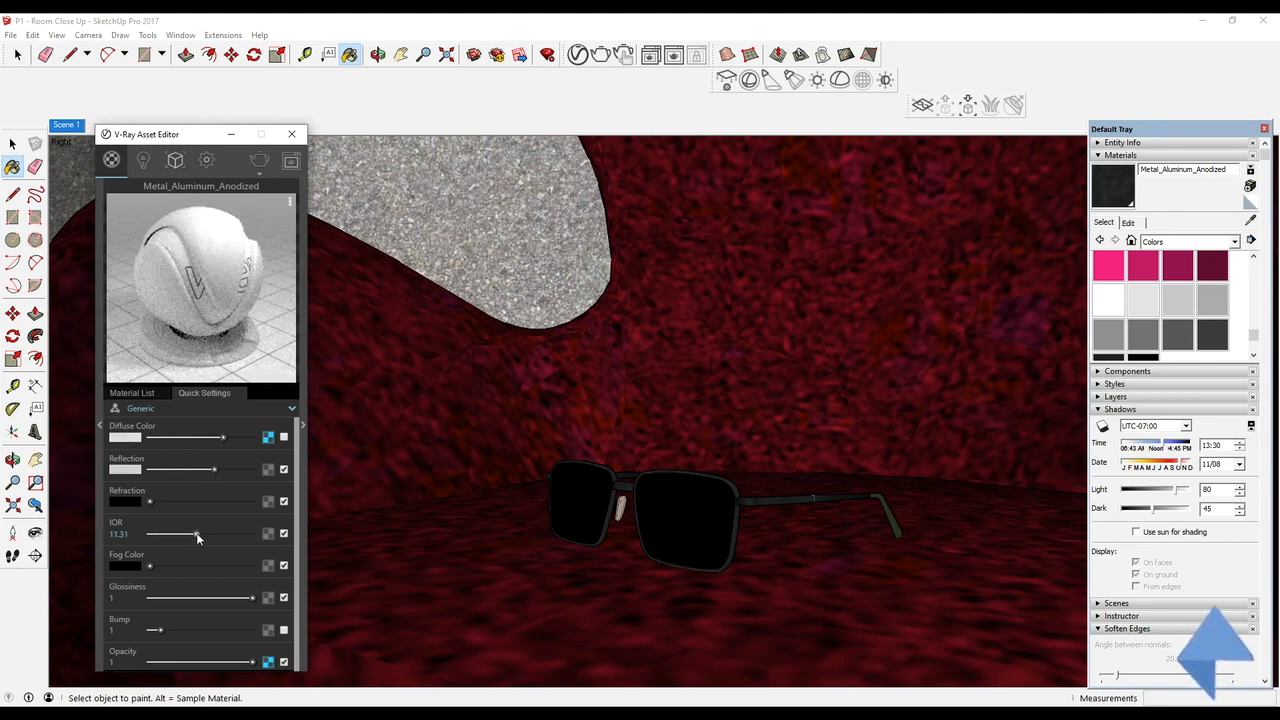
Sample the Water_Sparkling material from the eyeglasses beside the nose pads and change its type to Glass
scroll(545, 485, "down", 5)
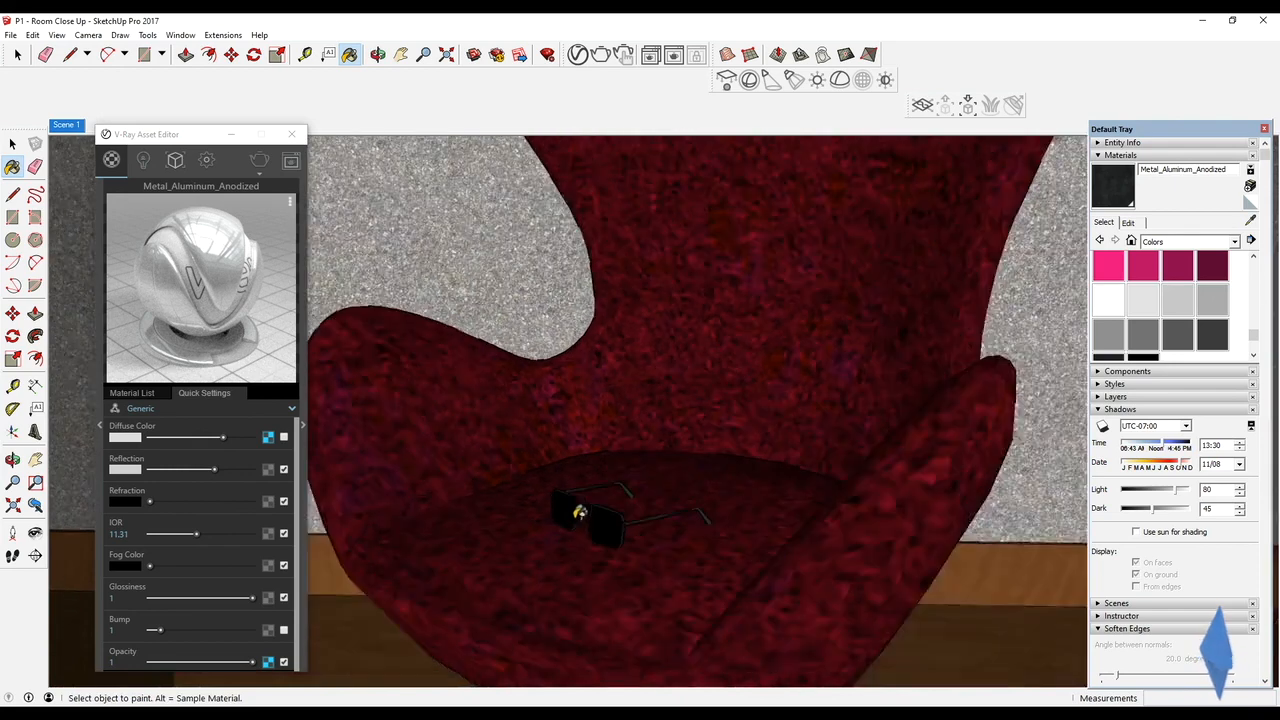
scroll(590, 515, "up", 8)
middle_click_drag(577, 514, 326, 514)
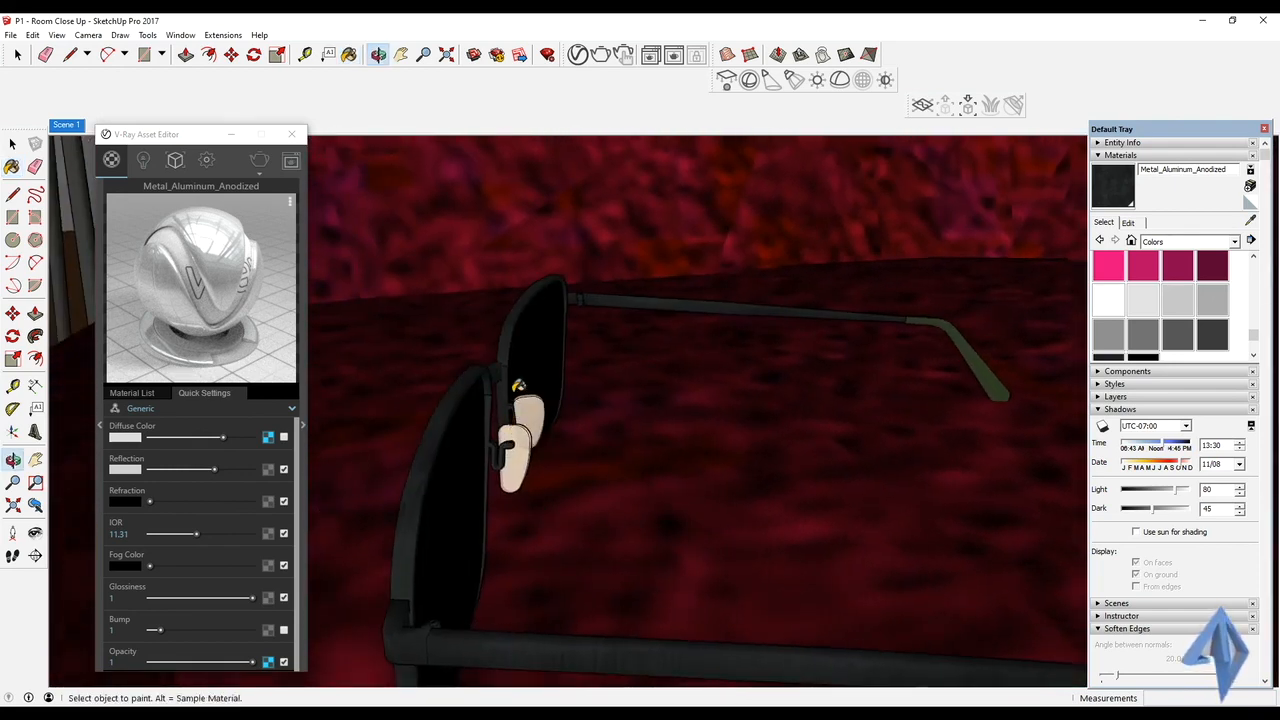
scroll(519, 380, "up", 5)
middle_click_drag(520, 371, 551, 346)
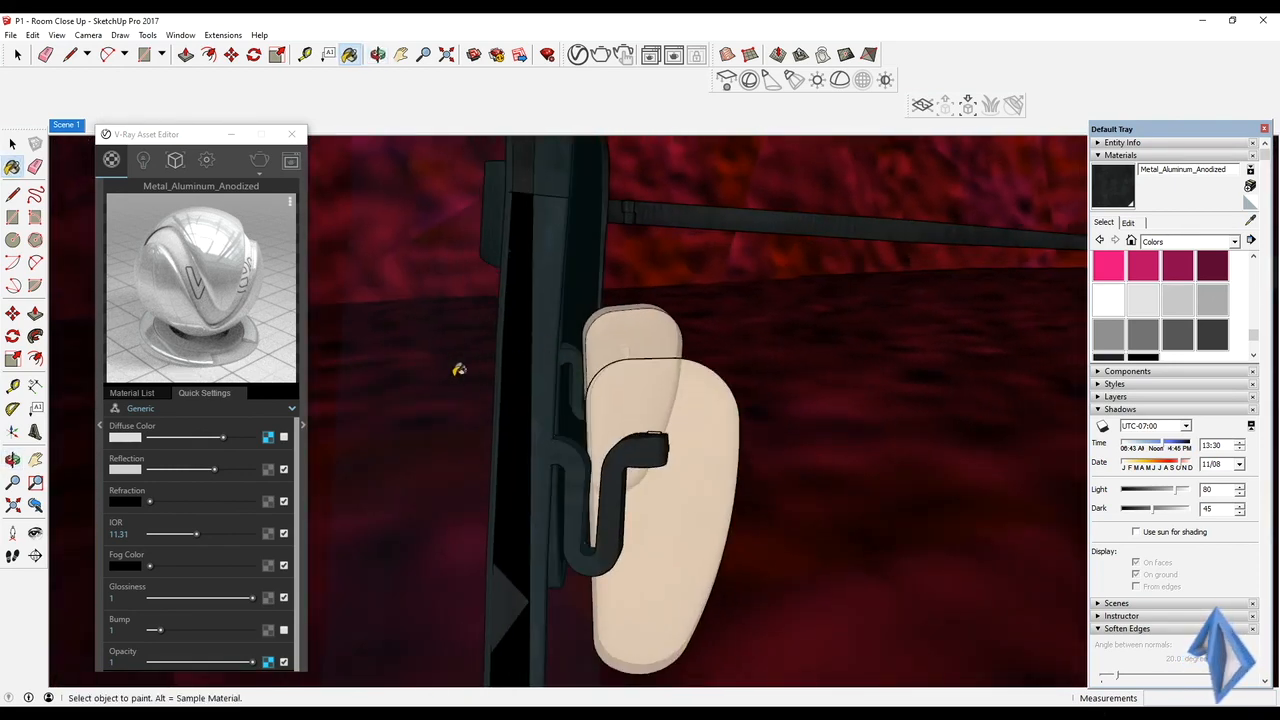
left_click(460, 371, "alt")
key("b")
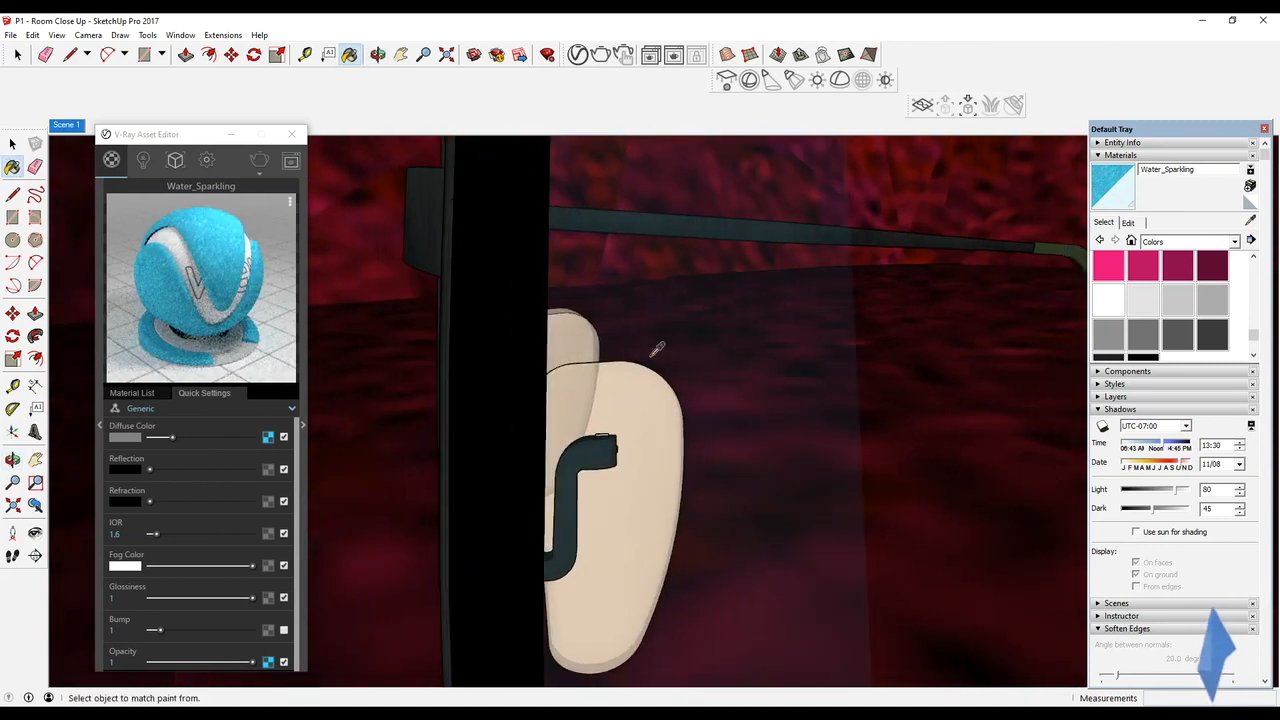
mouse_move(646, 354)
middle_mouse_down()
mouse_move(531, 360)
mouse_move(500, 337)
mouse_move(583, 360)
mouse_move(483, 322)
mouse_move(560, 328)
middle_mouse_up()
left_click(556, 331, "alt")
left_click(514, 329, "alt")
middle_click_drag(655, 334, 180, 323)
left_click(236, 408)
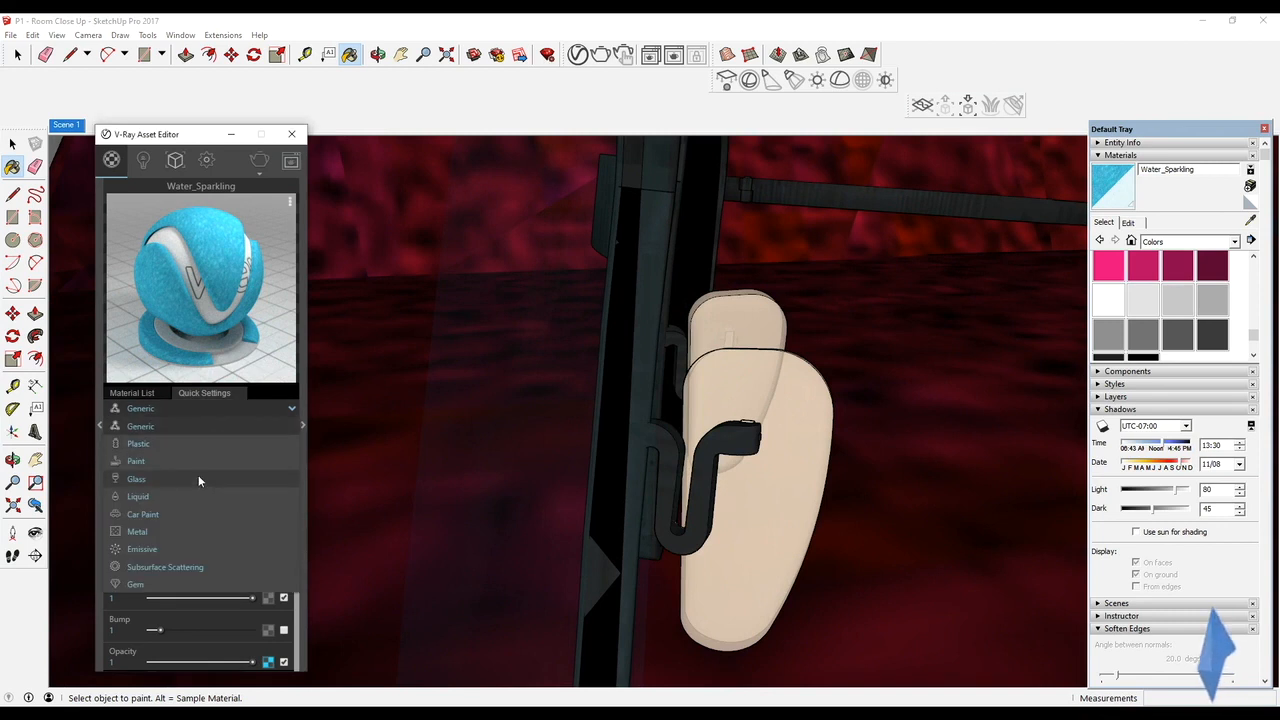
left_click(176, 478)
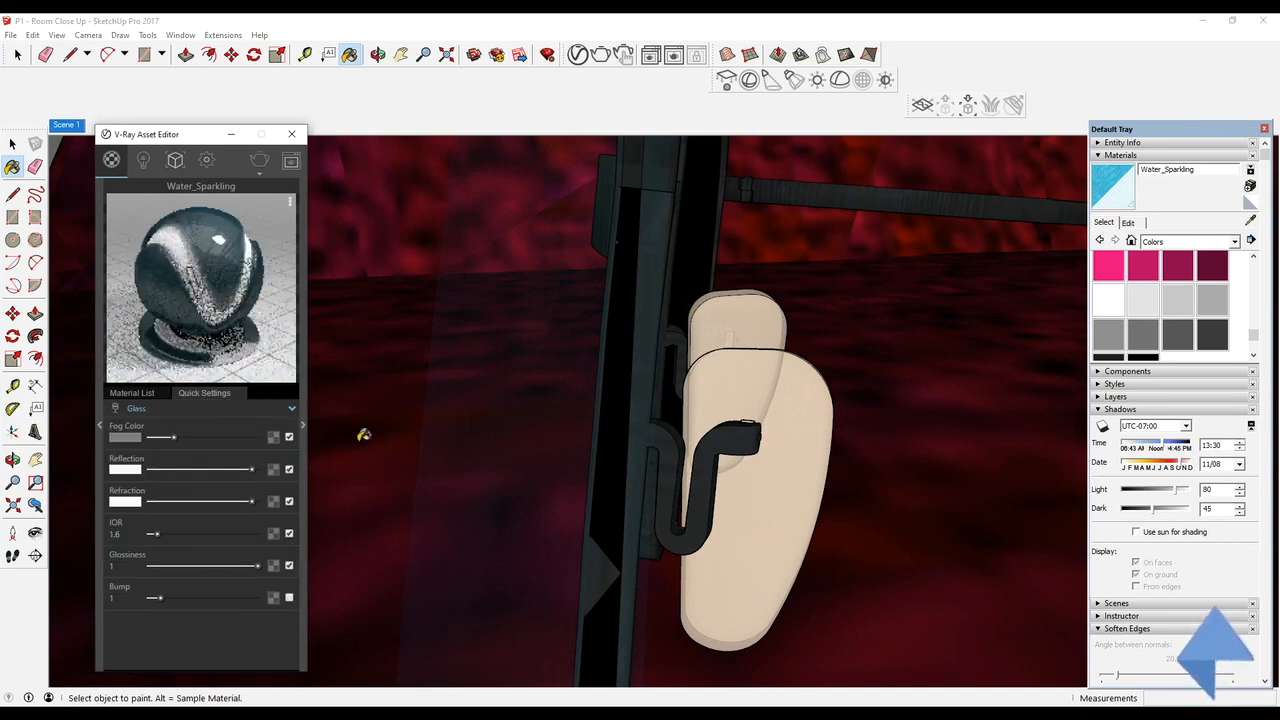
Lighten the fog color of the Water_Sparkling glass to white
left_click_drag(197, 438, 300, 436)
mouse_move(340, 428)
middle_mouse_down()
mouse_move(503, 429)
mouse_move(433, 433)
mouse_move(366, 414)
mouse_move(443, 429)
mouse_move(391, 429)
middle_mouse_up()
key("alt")
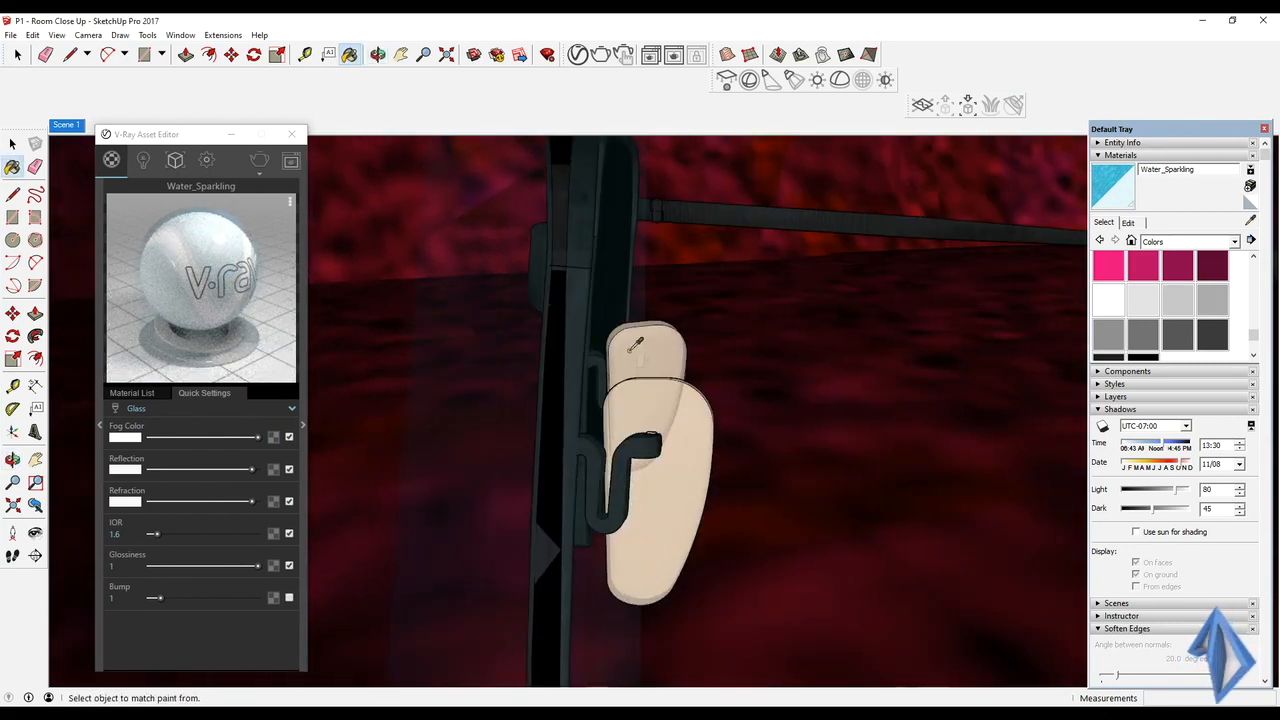
middle_click_drag(434, 380, 812, 395)
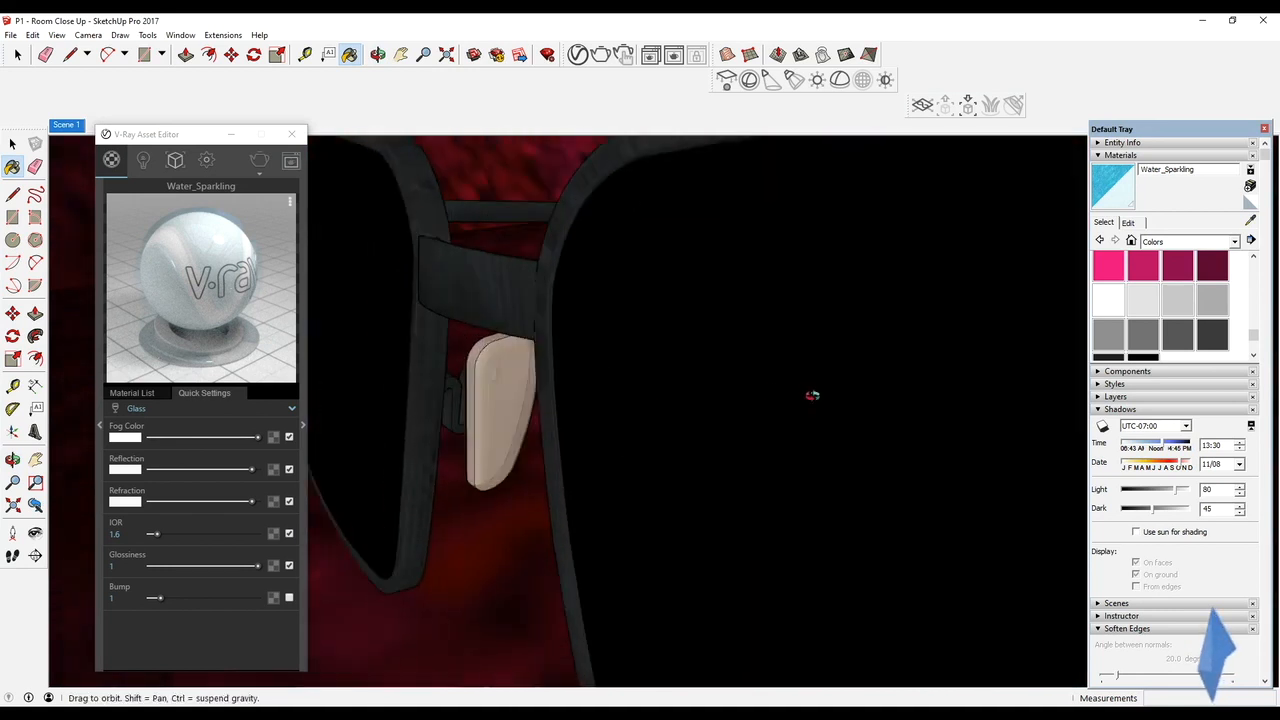
Sample the Color M02 material from the armchair's swivel base and change its type to Metal
scroll(812, 395, "down", 10)
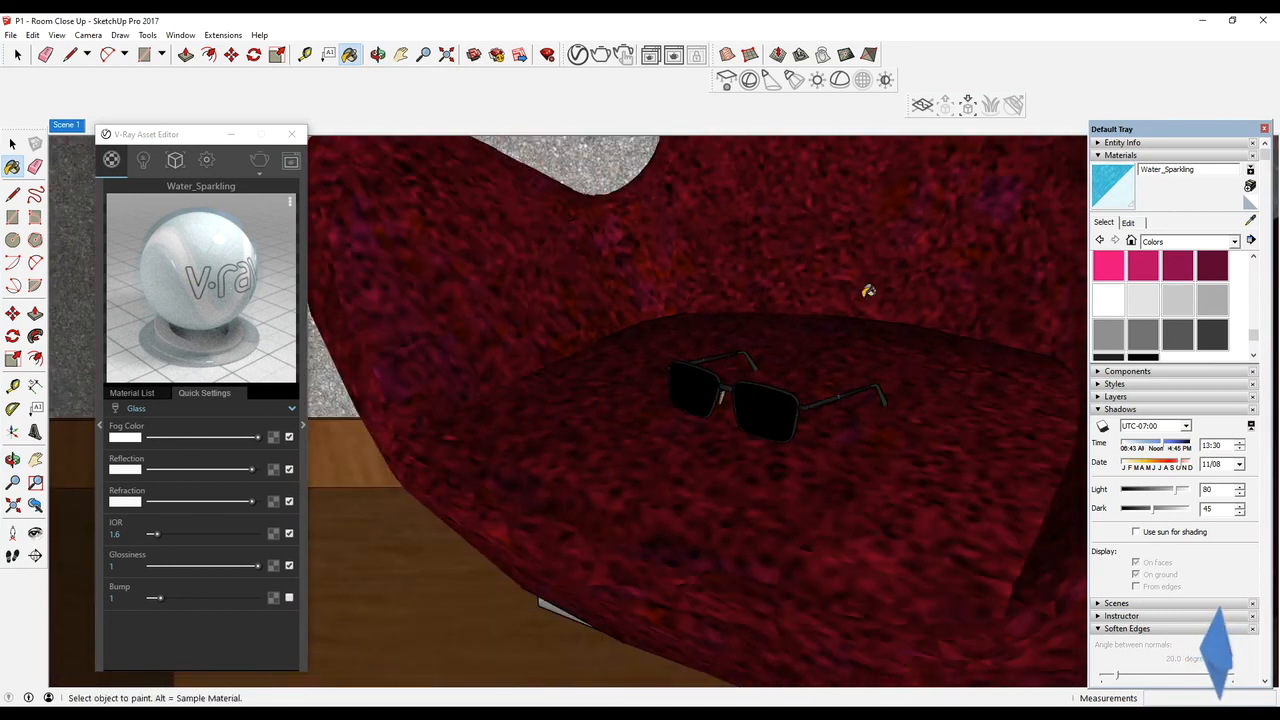
mouse_move(772, 410)
middle_mouse_down()
mouse_move(720, 403)
mouse_move(677, 347)
middle_mouse_up()
key("space")
left_click_drag(669, 337, 872, 504)
scroll(805, 446, "down", 2)
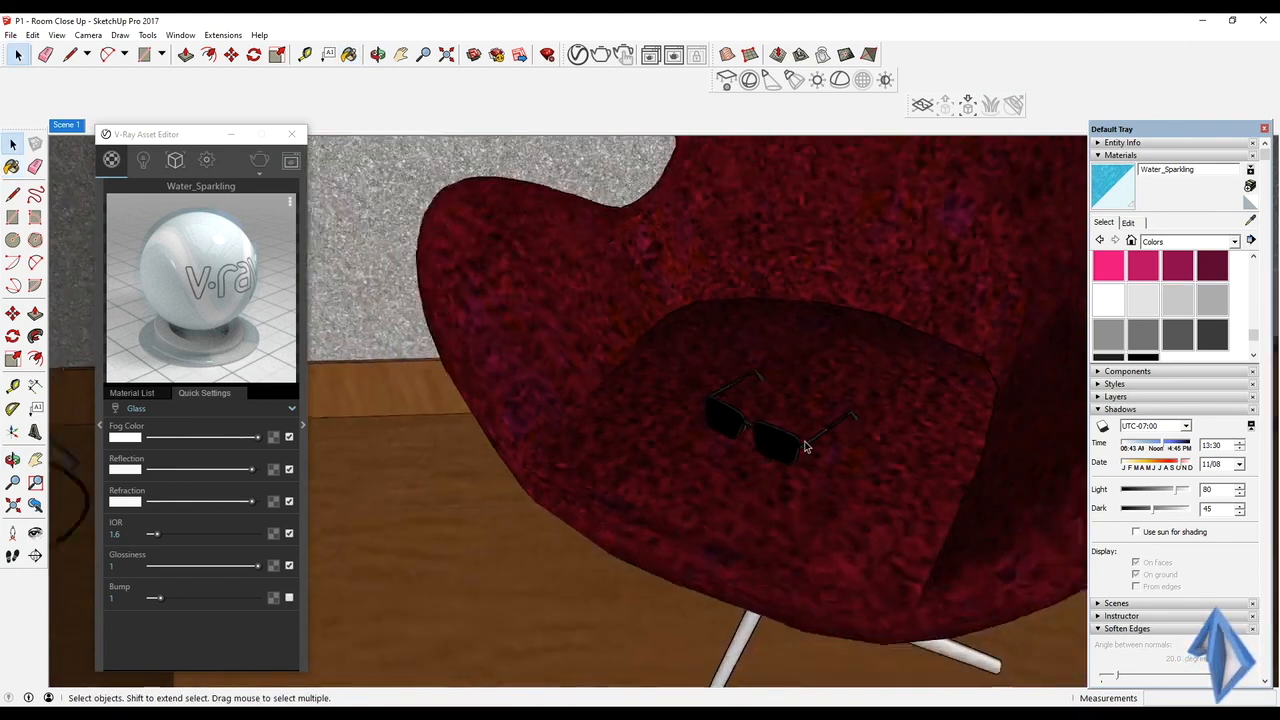
scroll(798, 390, "down", 5)
middle_click_drag(783, 450, 780, 372)
scroll(778, 480, "up", 3)
key("alt")
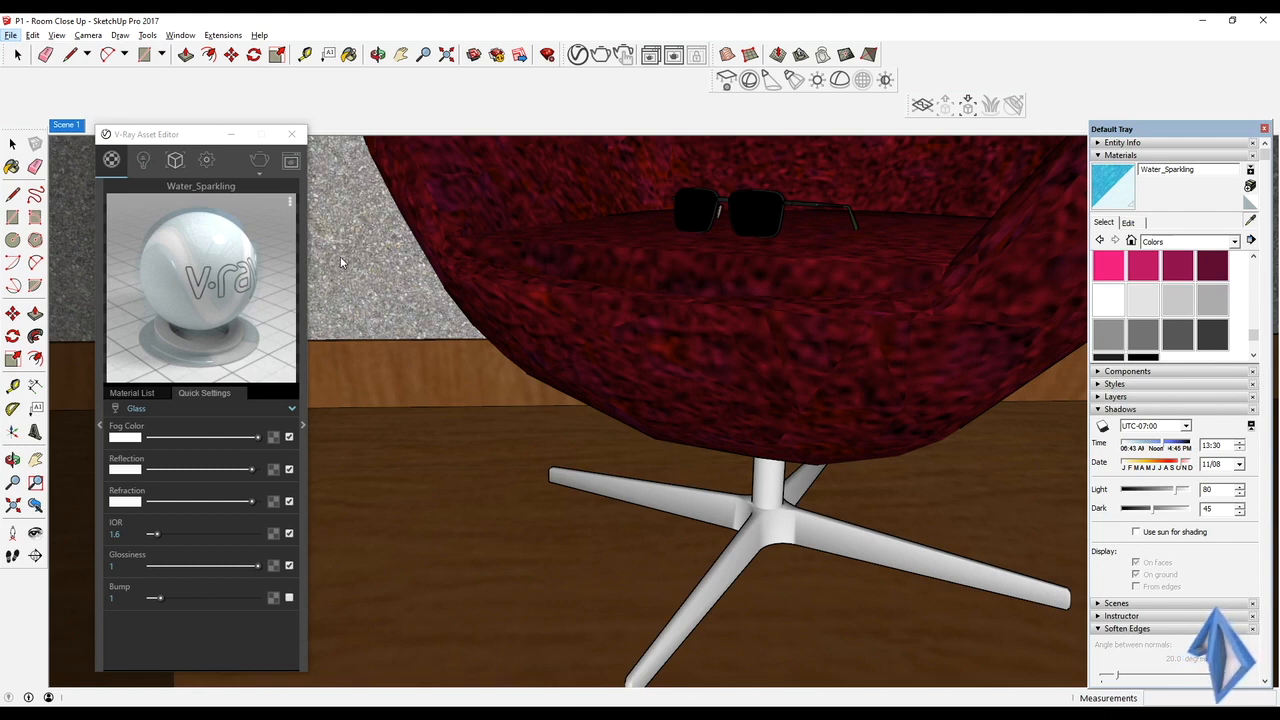
key("b")
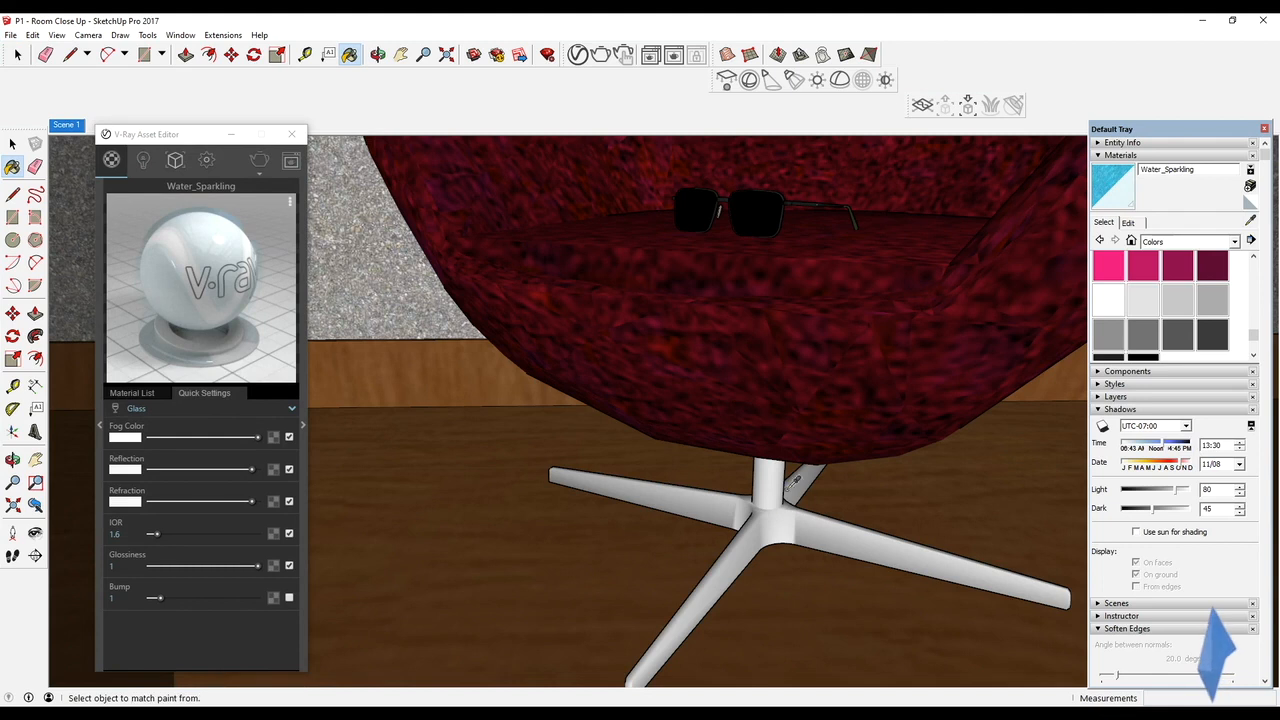
left_click(775, 492, "alt")
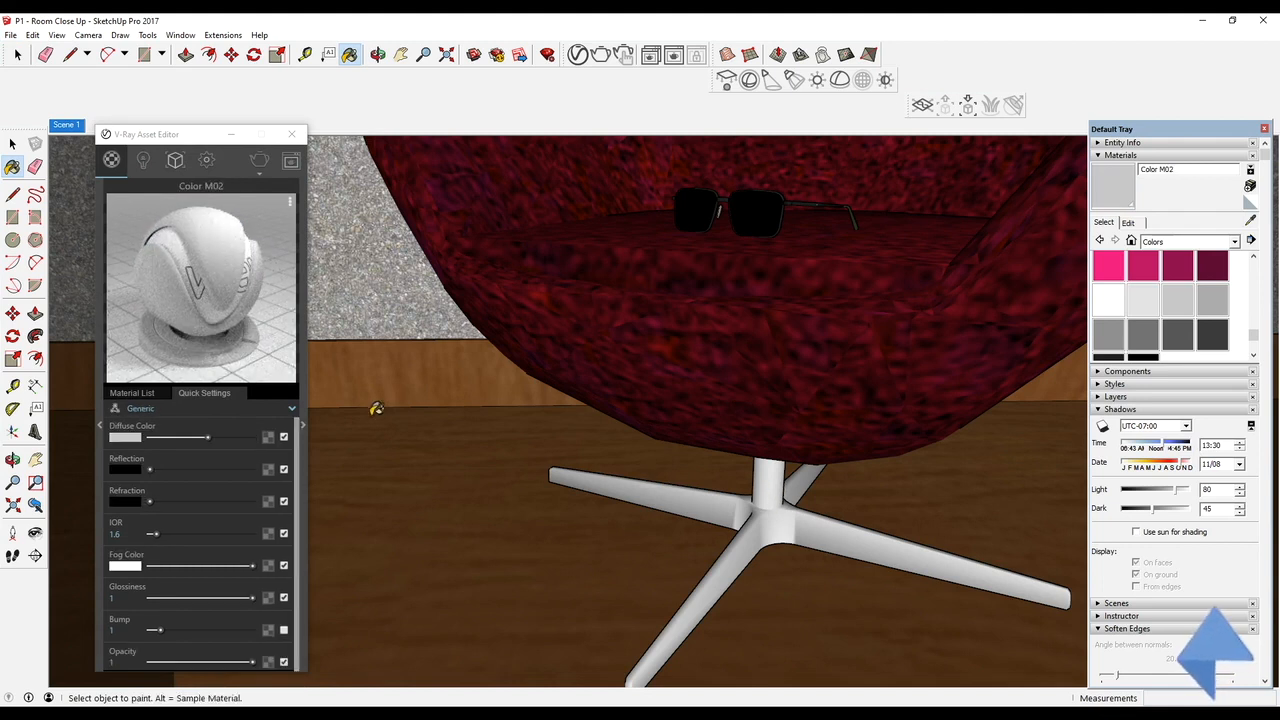
left_click(183, 408)
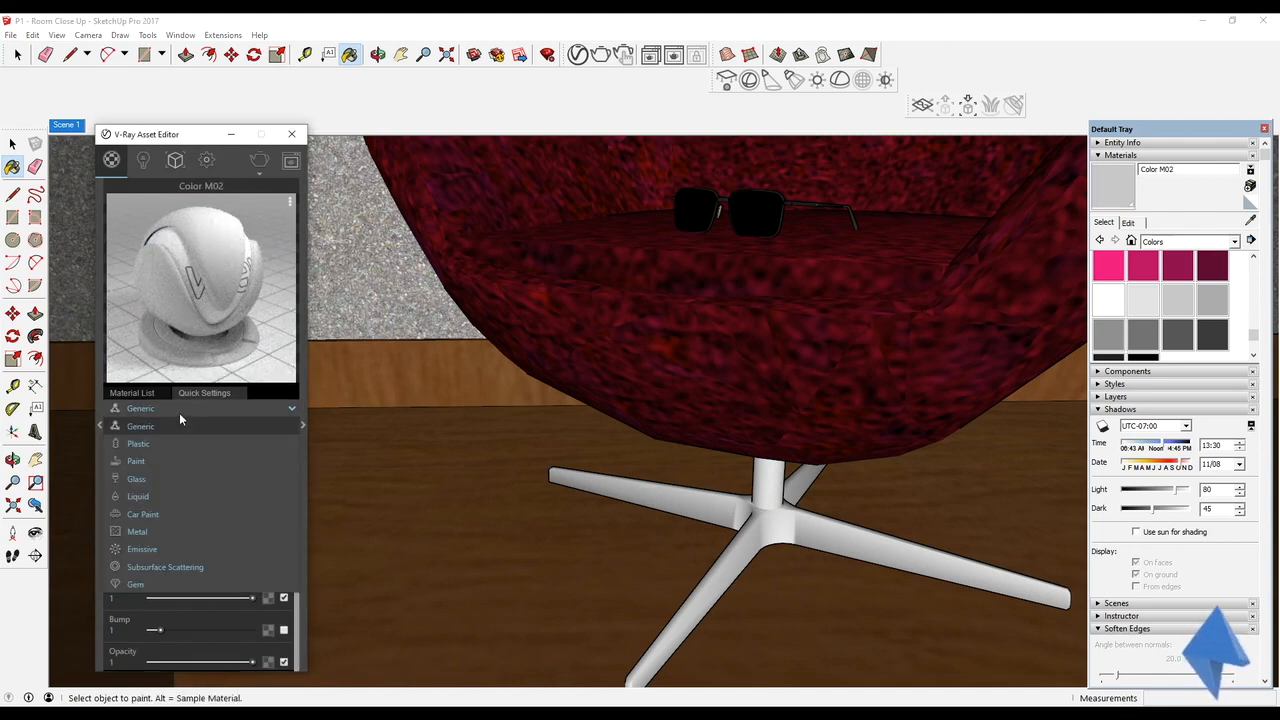
left_click(168, 532)
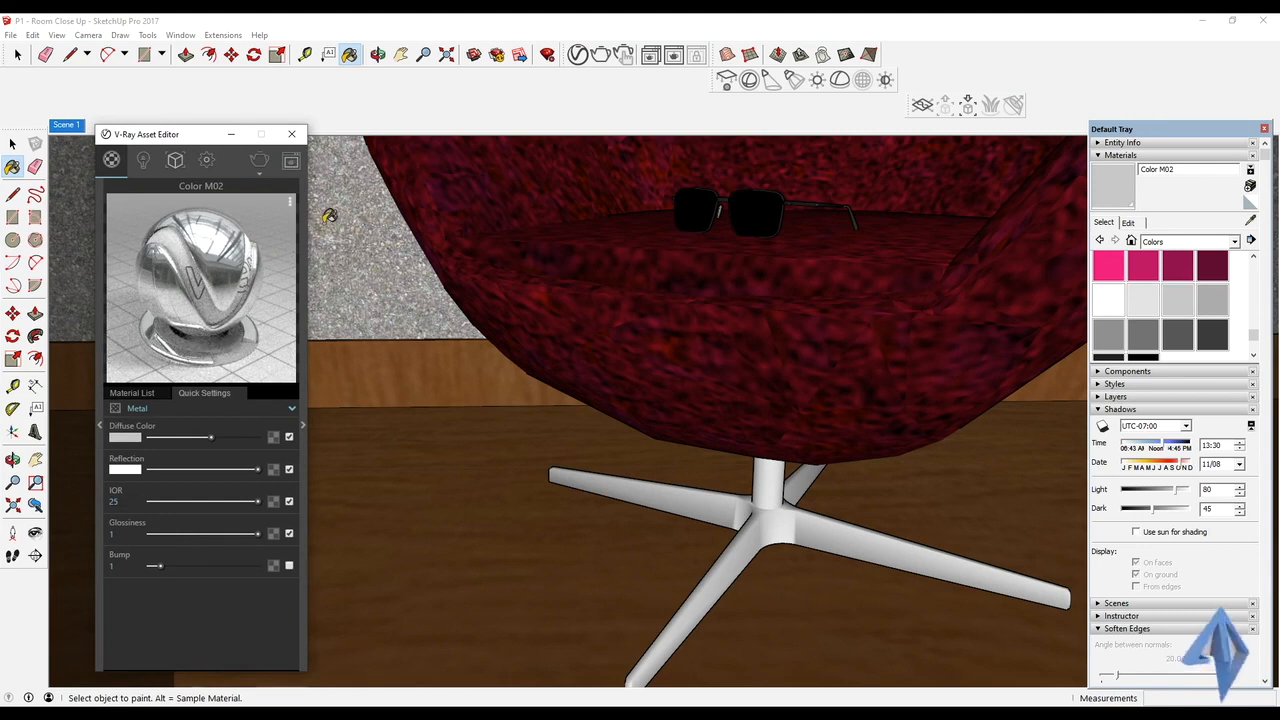
Darken the chair base metal's diffuse color to dark gray, make its reflection light gray and set its IOR to 5.36
left_click_drag(212, 438, 170, 439)
left_click_drag(255, 471, 174, 502)
left_click(182, 502)
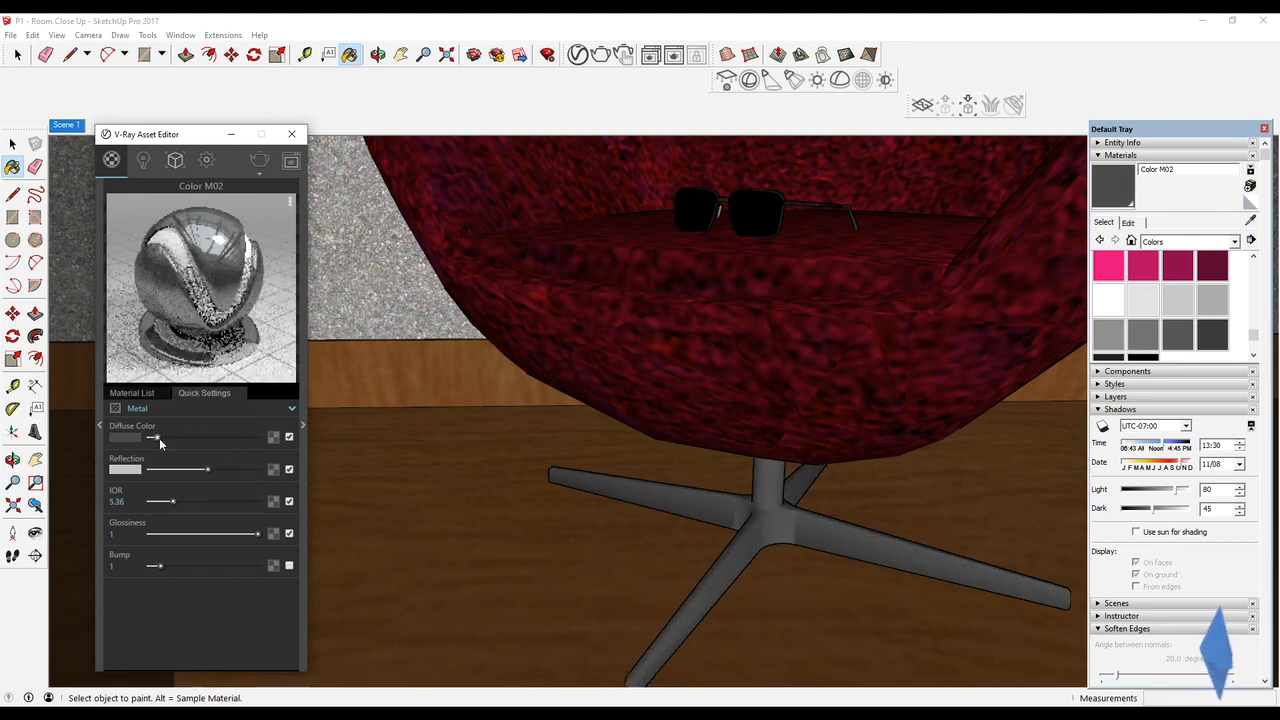
middle_click_drag(504, 518, 609, 548, "shift")
left_click_drag(207, 469, 218, 469)
mouse_move(469, 471)
middle_mouse_down()
mouse_move(551, 586)
mouse_move(503, 472)
mouse_move(529, 457)
mouse_move(614, 486)
mouse_move(586, 500)
mouse_move(581, 549)
mouse_move(634, 583)
mouse_move(557, 477)
middle_mouse_up()
Replace the floor's Wood Veneer 01 material with Flooring_Parquet_Geometric_B01_120cm from the Wood & Laminate library
left_click(581, 549, "alt")
left_click_drag(188, 140, 392, 130)
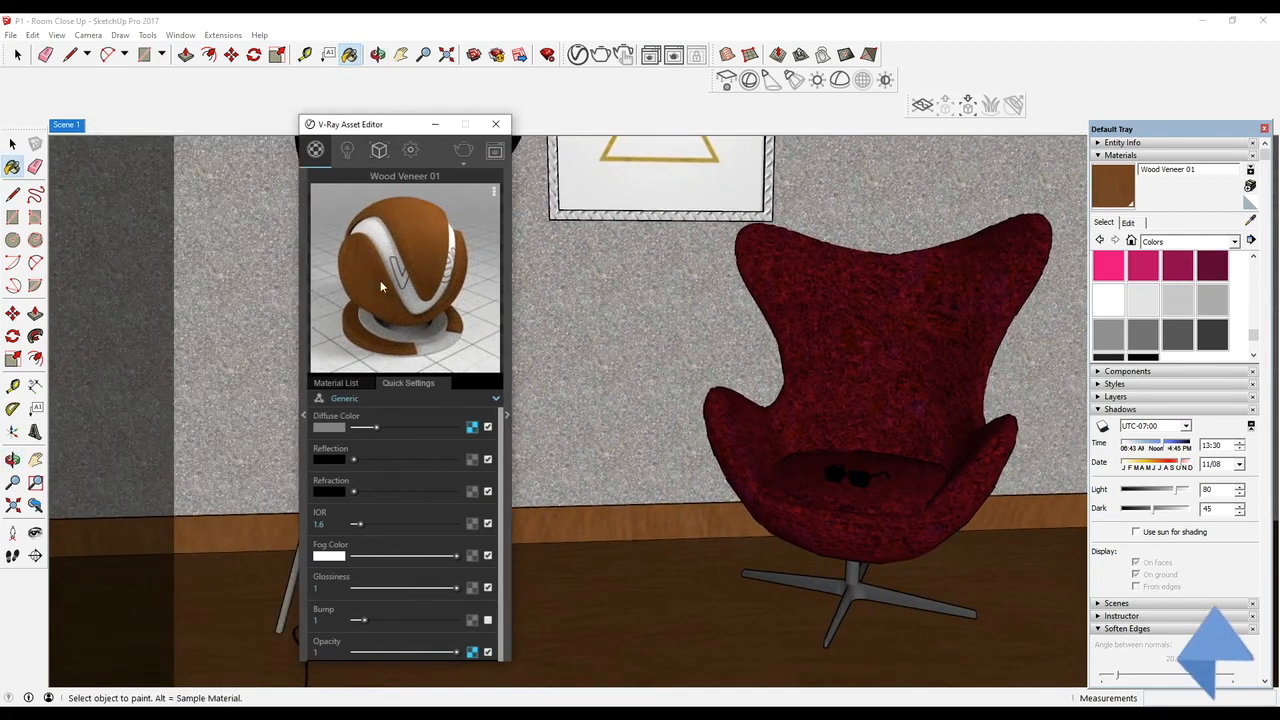
left_click(302, 414)
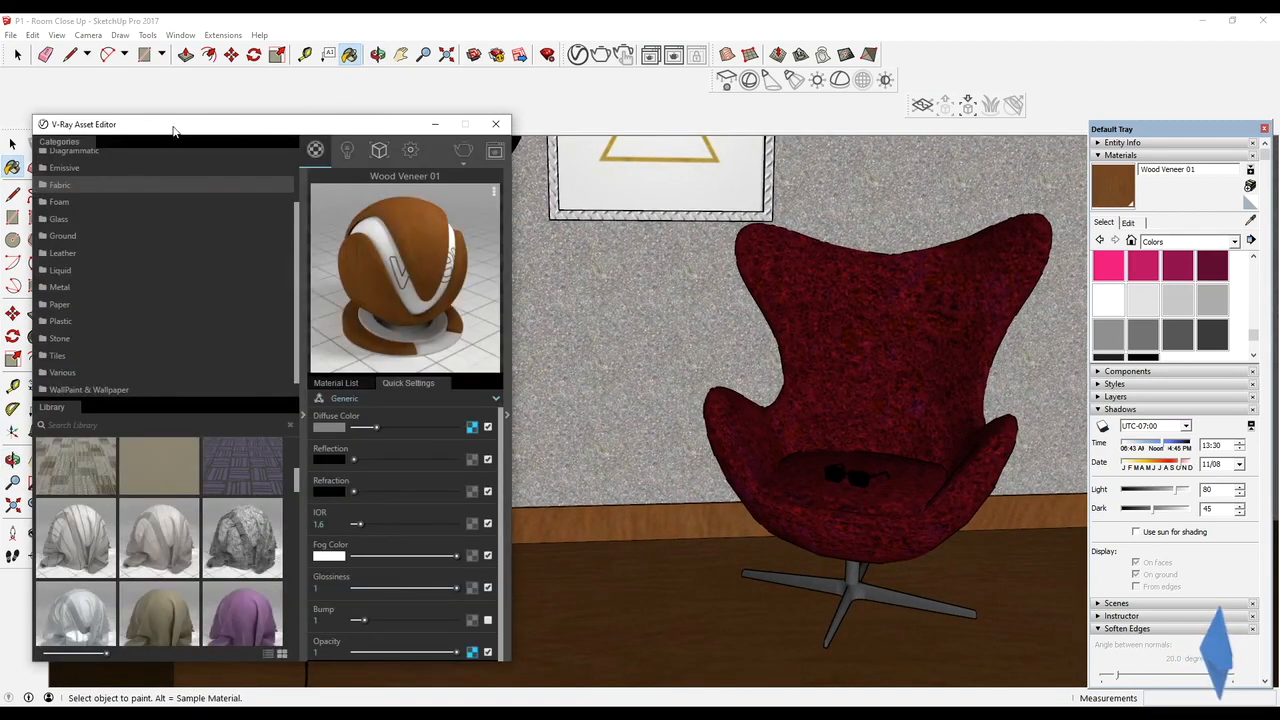
left_click_drag(173, 129, 257, 108)
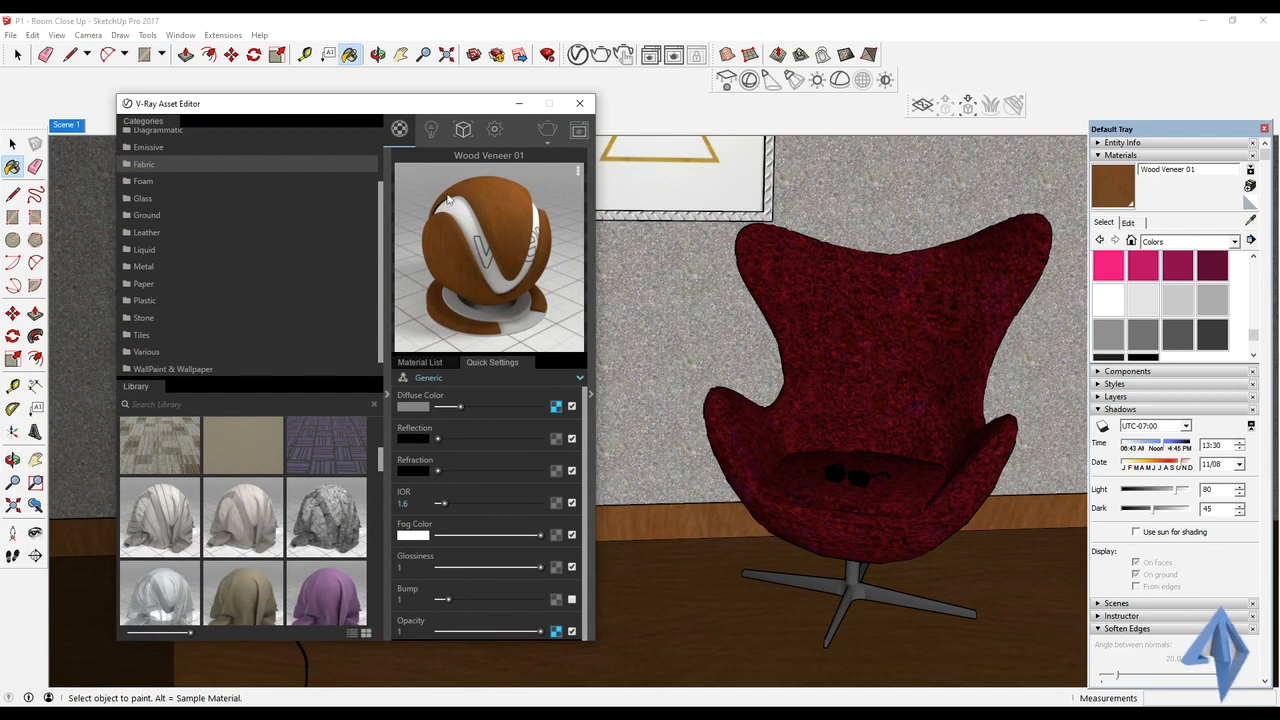
scroll(311, 303, "down", 1)
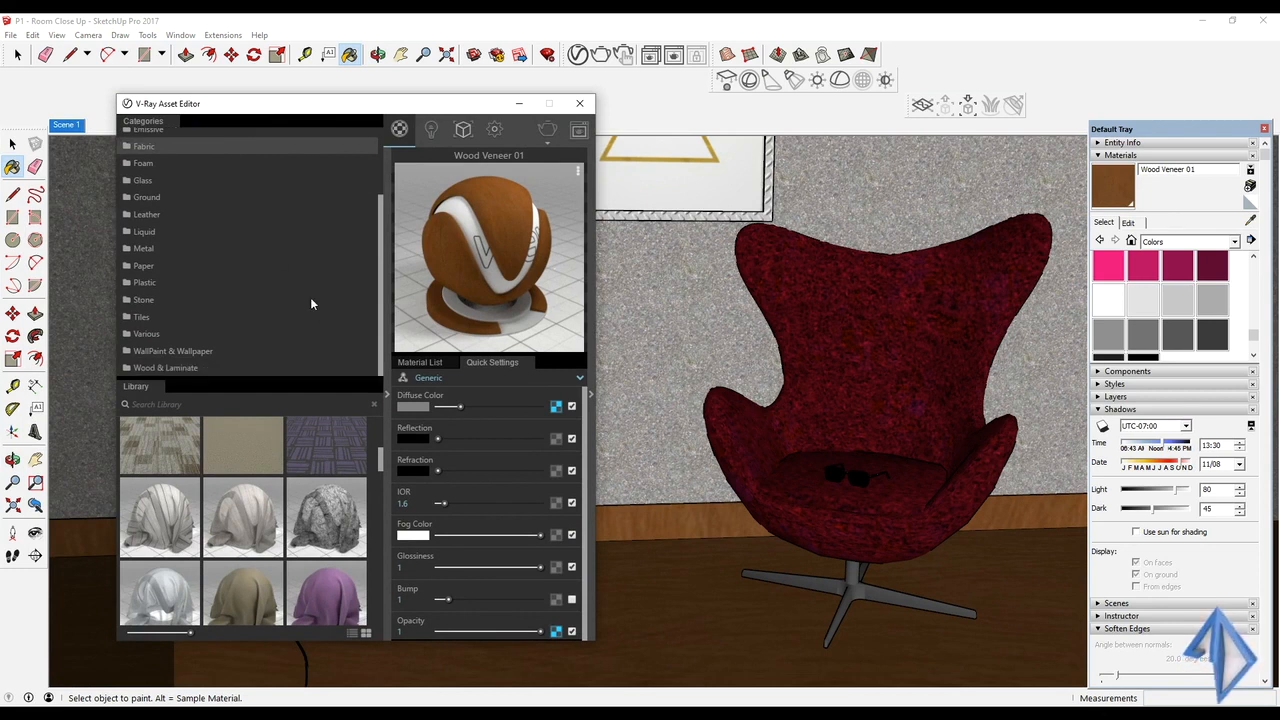
left_click(152, 367)
scroll(262, 478, "down", 2)
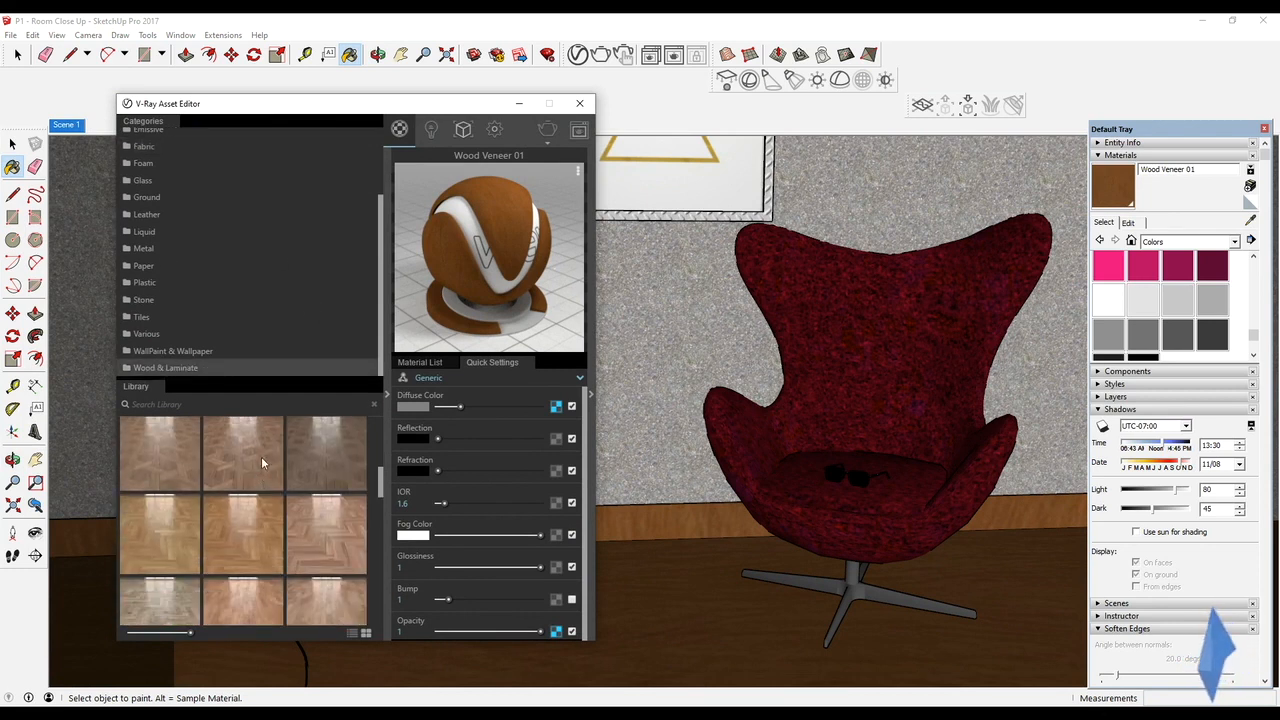
left_click_drag(275, 445, 498, 444)
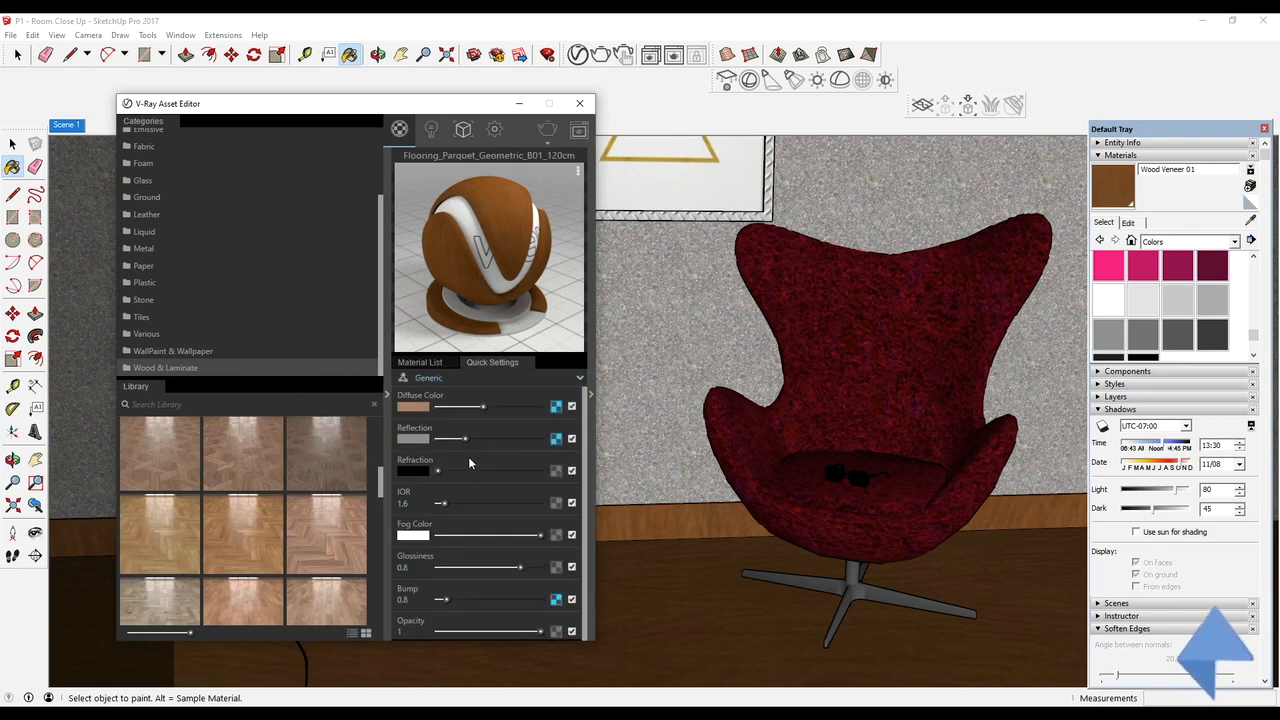
Set the texture width of the floor's parquet material to 1.5 m
left_click(642, 584)
mouse_move(668, 521)
middle_mouse_down()
mouse_move(636, 613)
mouse_move(695, 472)
middle_mouse_up()
mouse_move(671, 554)
middle_mouse_down("shift")
mouse_move(674, 386)
mouse_move(677, 583)
middle_mouse_up("shift")
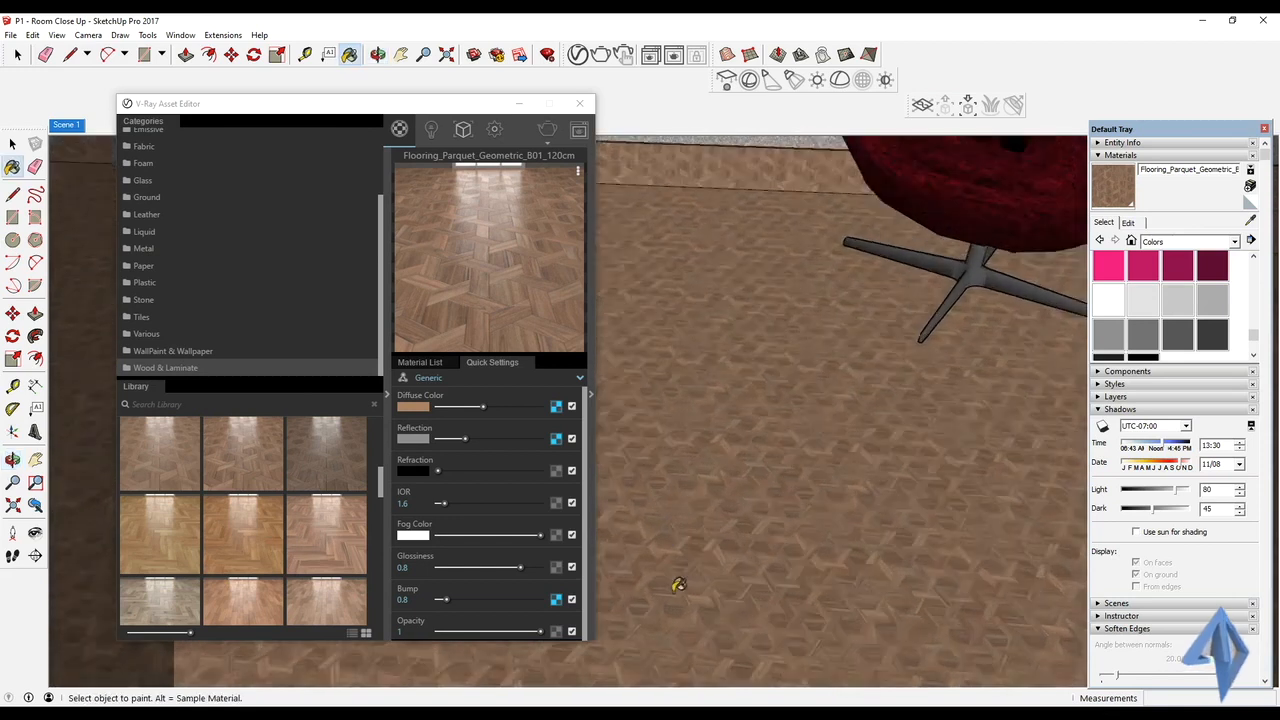
scroll(679, 575, "up", 2)
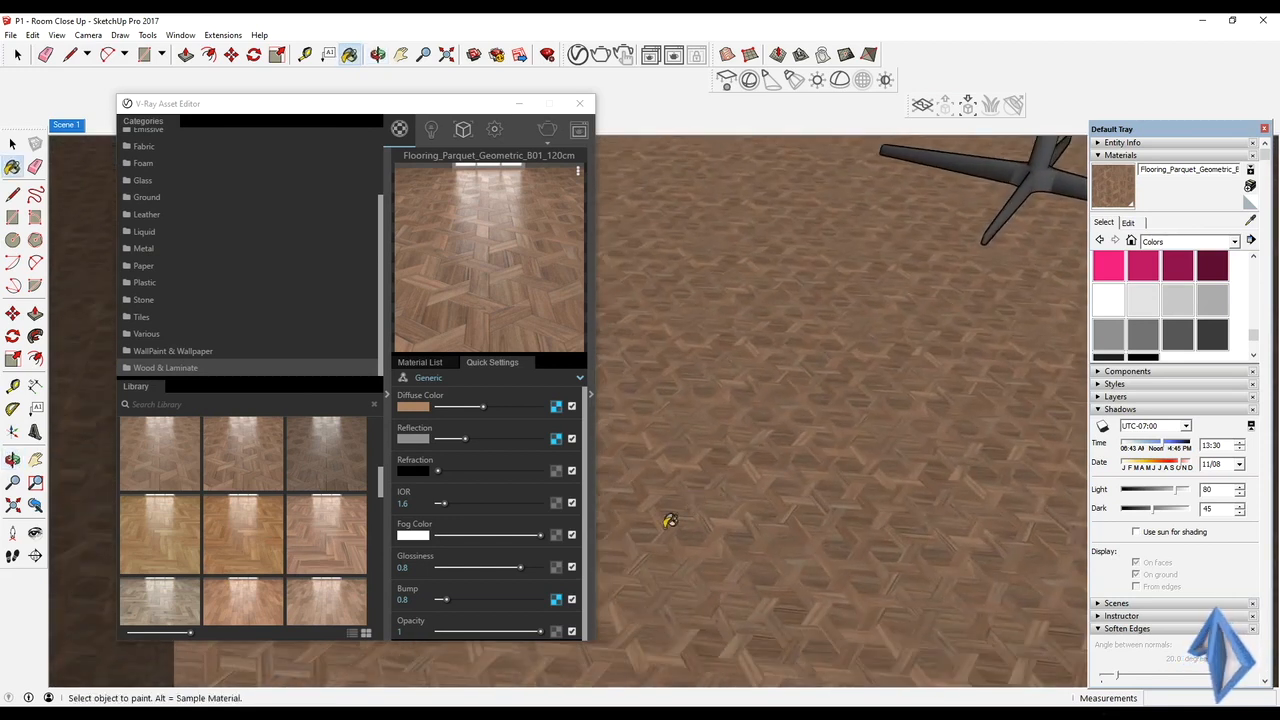
left_click(1127, 222)
double_click(1143, 376)
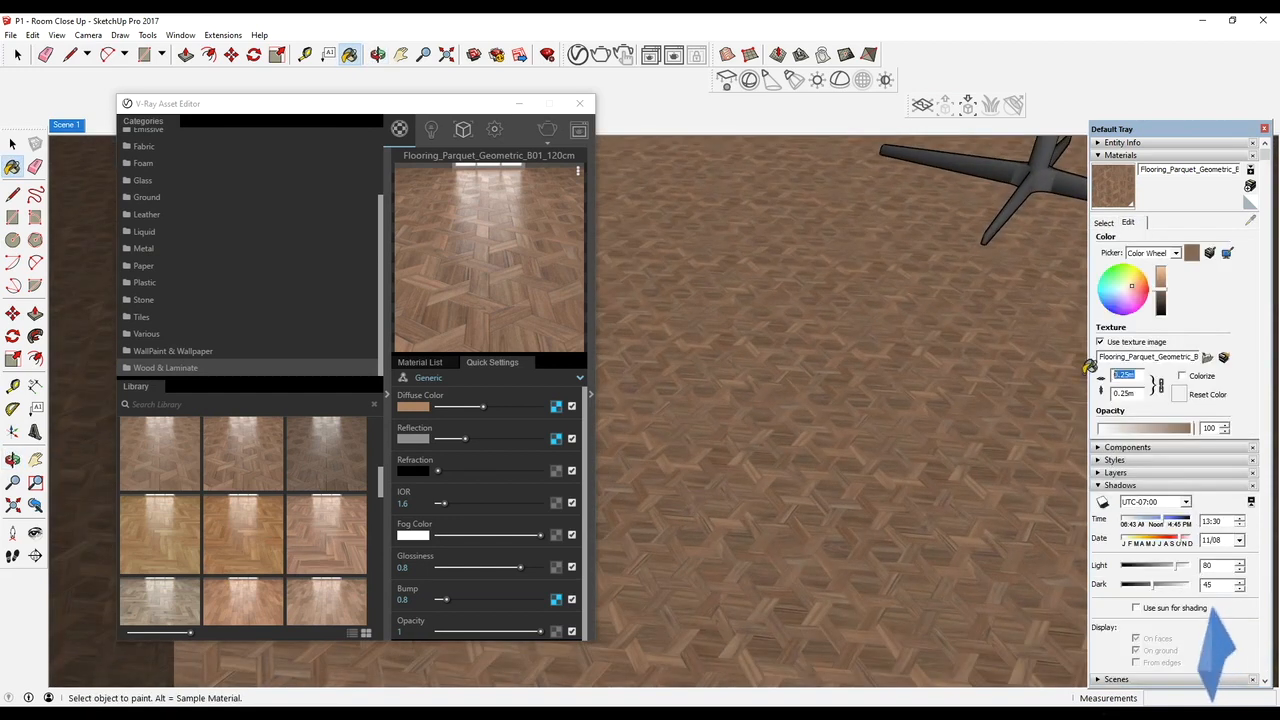
type("1.5")
key("Return")
Enlarge the floor parquet's texture width to 2.5 m
middle_click_drag(974, 354, 847, 514)
double_click(1125, 375)
type("2.5")
key("Return")
Raise the floor parquet's bump to 1.87, collapse the material library and return to the Scene 1 view
mouse_move(908, 437)
middle_mouse_down()
mouse_move(857, 506)
mouse_move(797, 477)
mouse_move(829, 449)
mouse_move(831, 409)
middle_mouse_up()
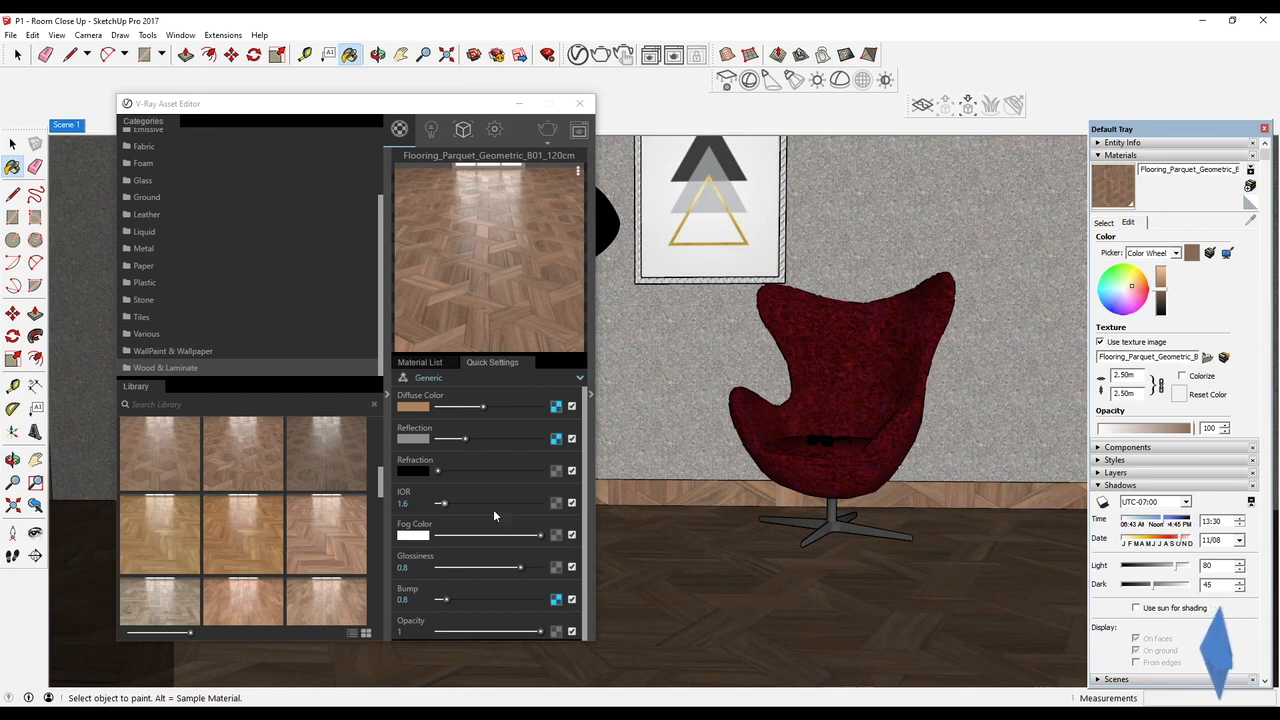
left_click_drag(446, 599, 457, 600)
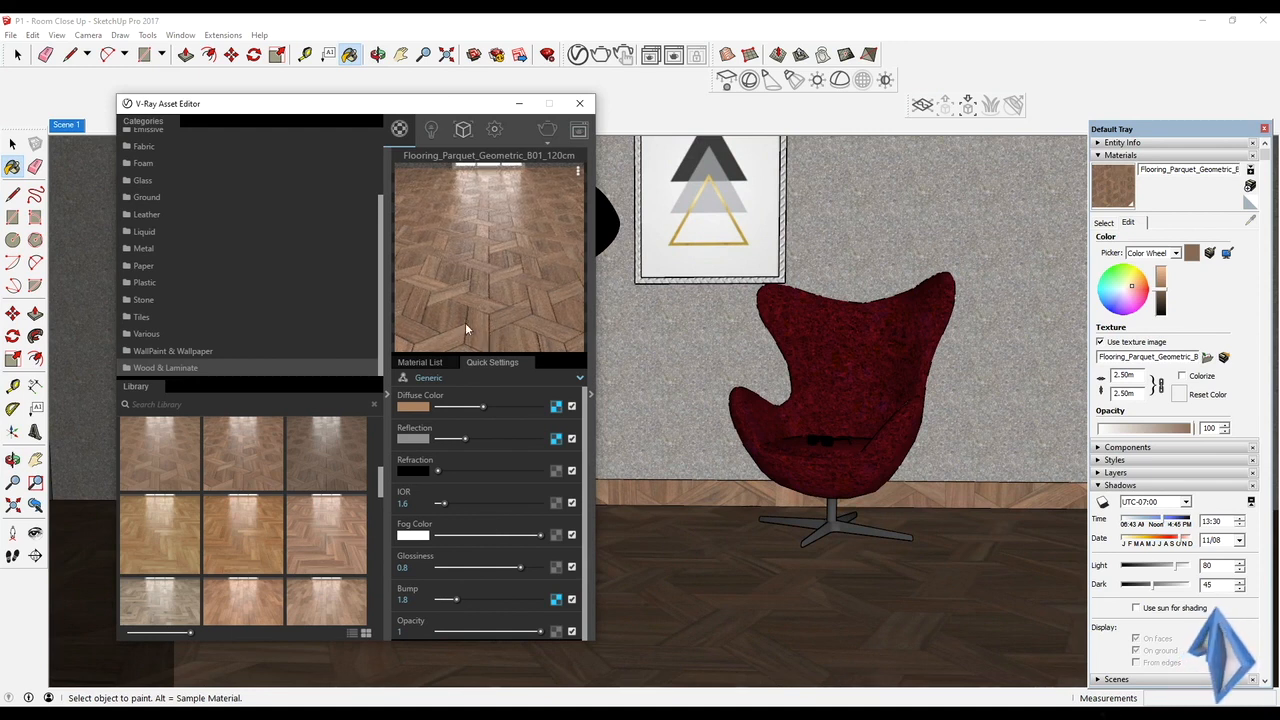
left_click_drag(457, 600, 458, 600)
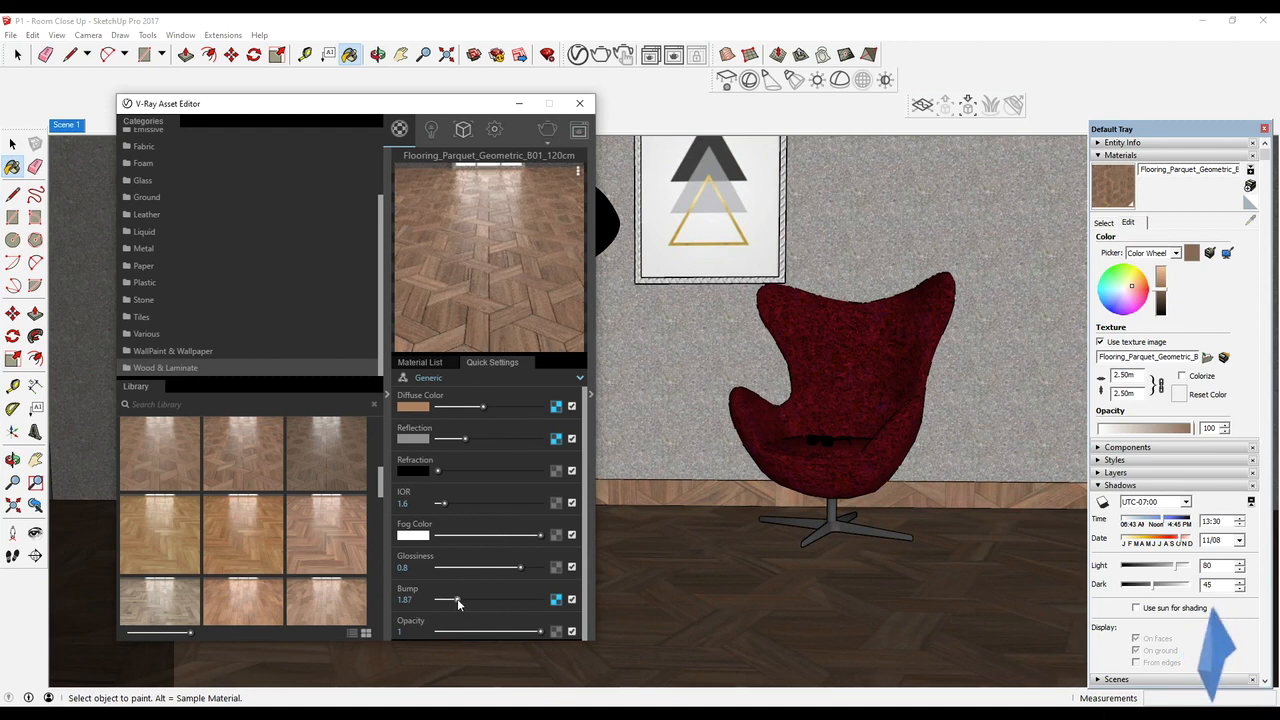
left_click(386, 398)
left_click_drag(478, 111, 304, 117)
left_click(64, 125)
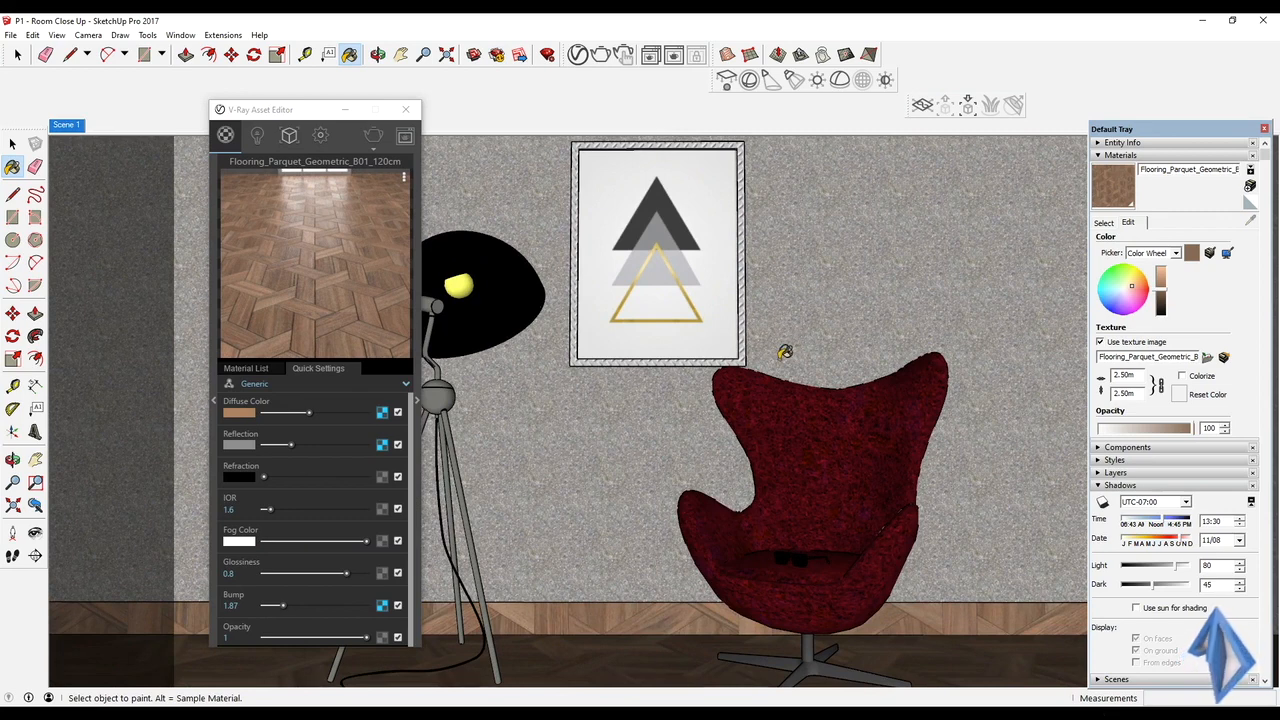
Sample the armchair's Suede Blue upholstery and replace it with Leather_J01_Red_12cm from the Leather library
left_click(806, 392, "alt")
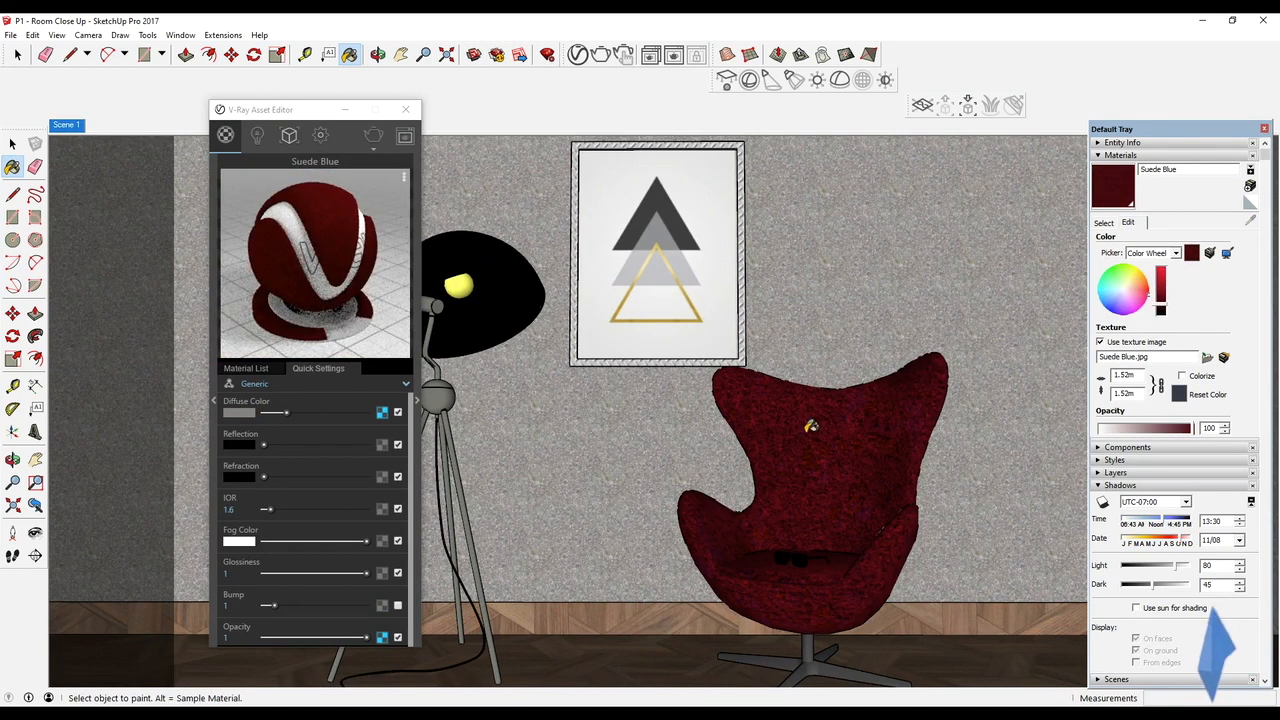
left_click_drag(282, 110, 404, 115)
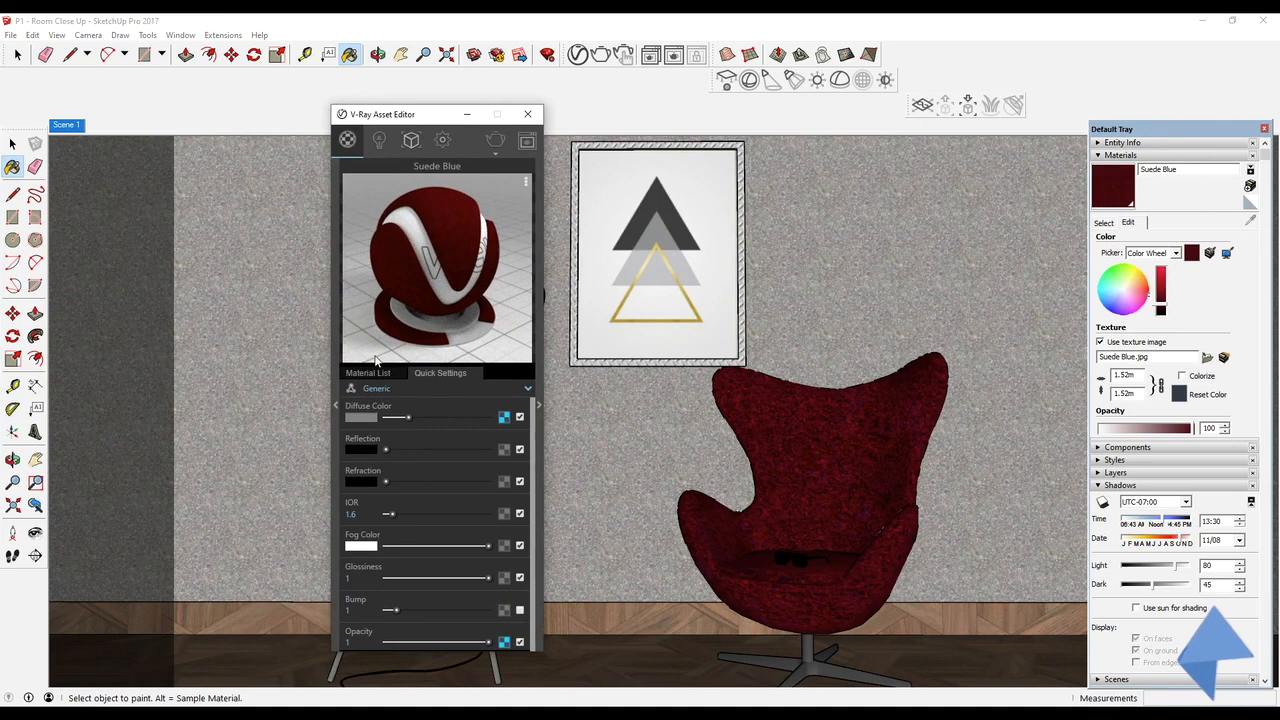
left_click(337, 405)
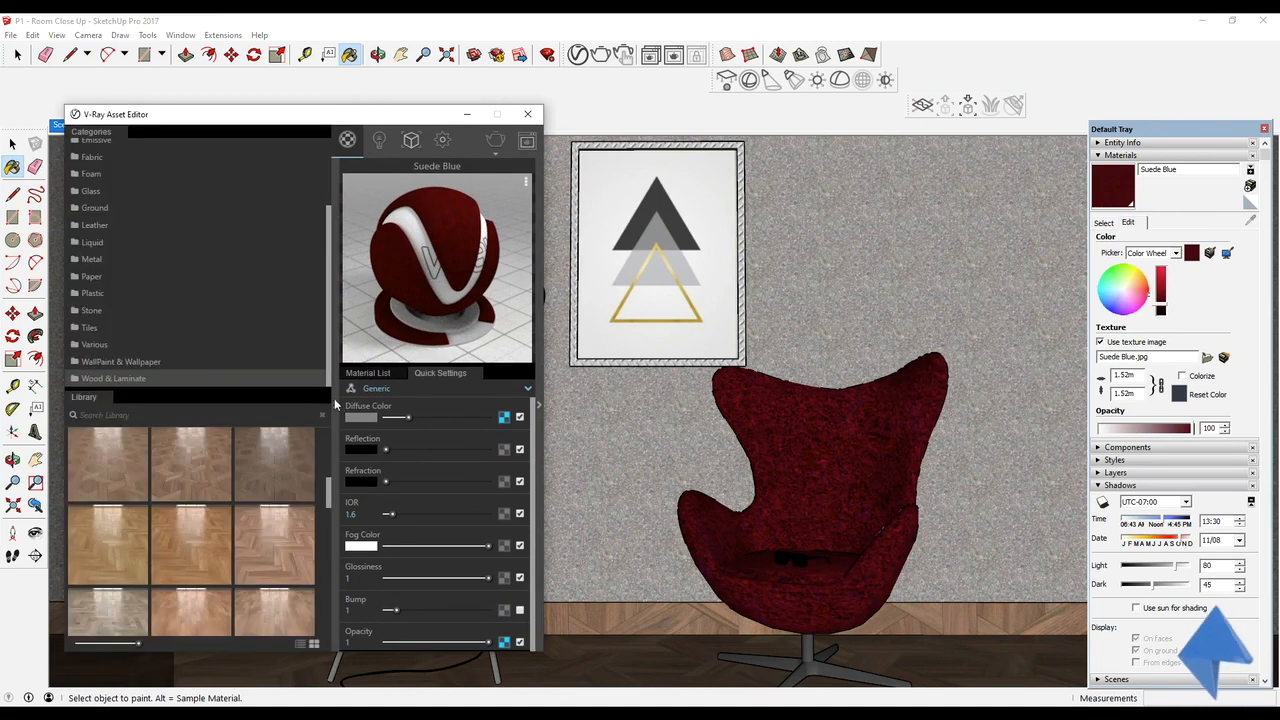
left_click(97, 226)
scroll(110, 505, "down", 3)
left_click_drag(110, 512, 395, 472)
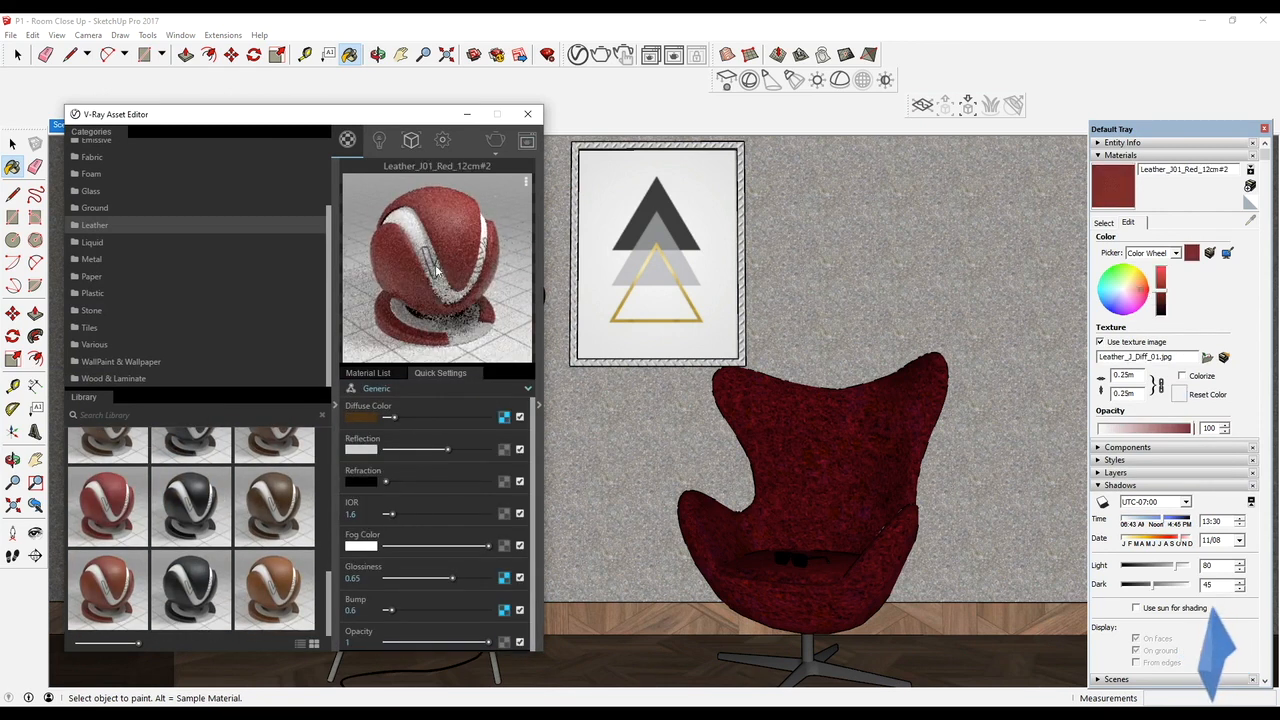
Open the armchair group and paint the chair shell's faces with the Leather_J01_Red_12cm material
key("space")
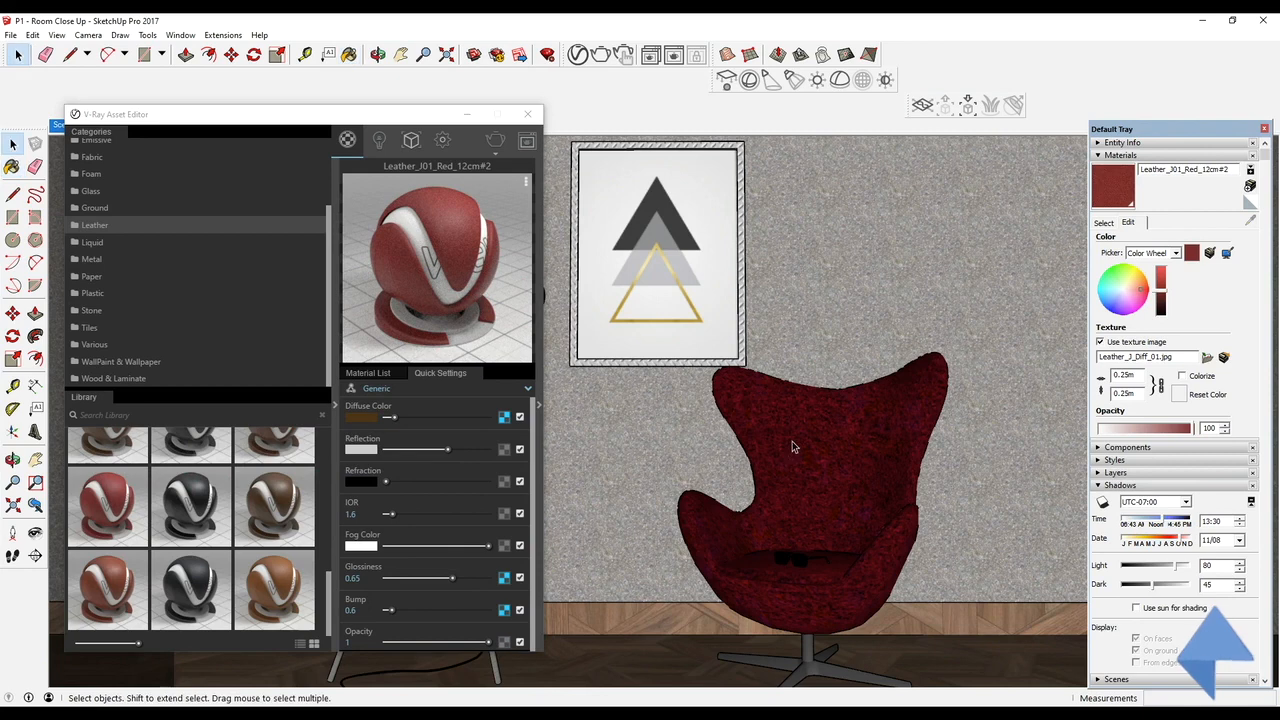
double_click(792, 447)
key("b")
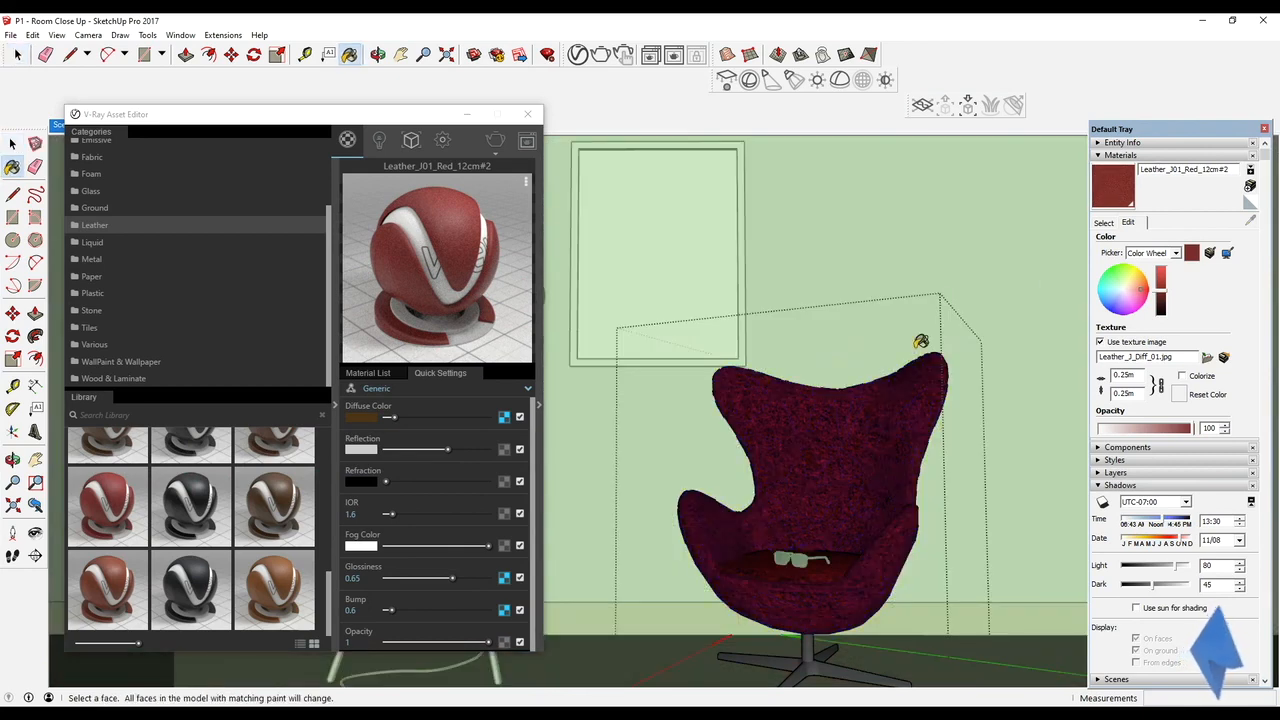
left_click(807, 431, "shift")
Paint the armchair's seat cushion with the same red leather inside its nested group and exit the groups
key("space")
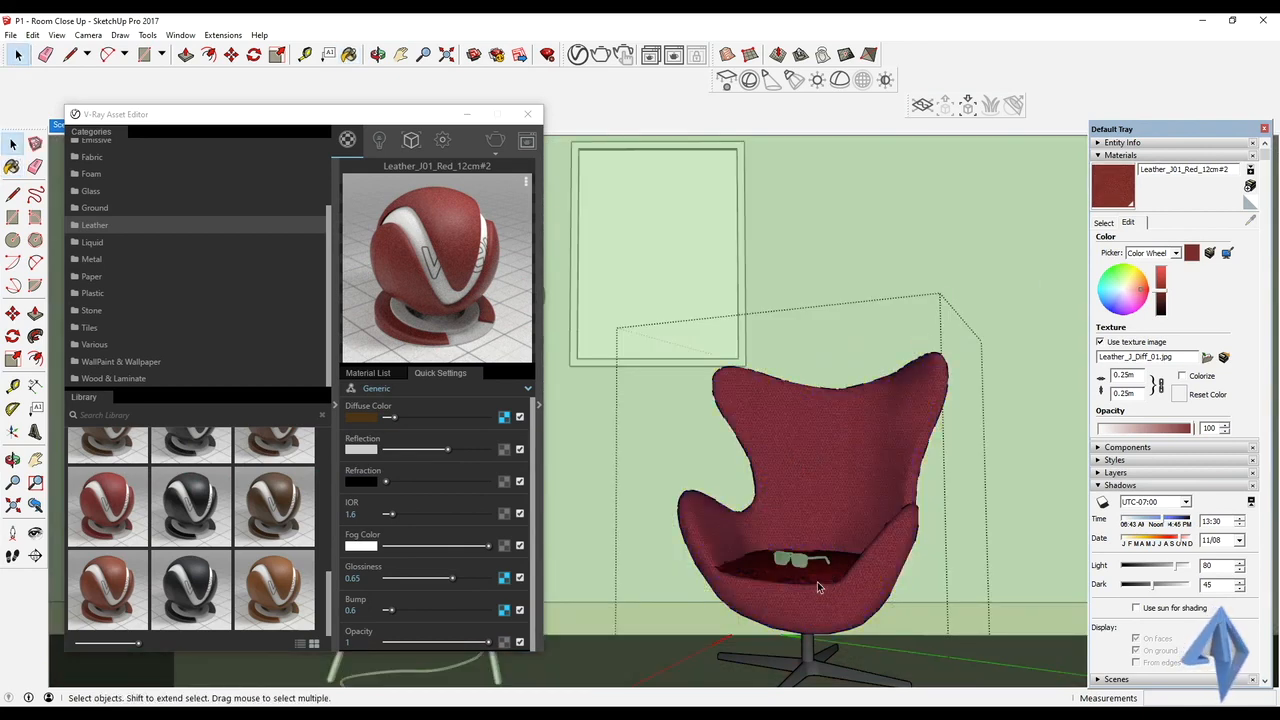
double_click(818, 581)
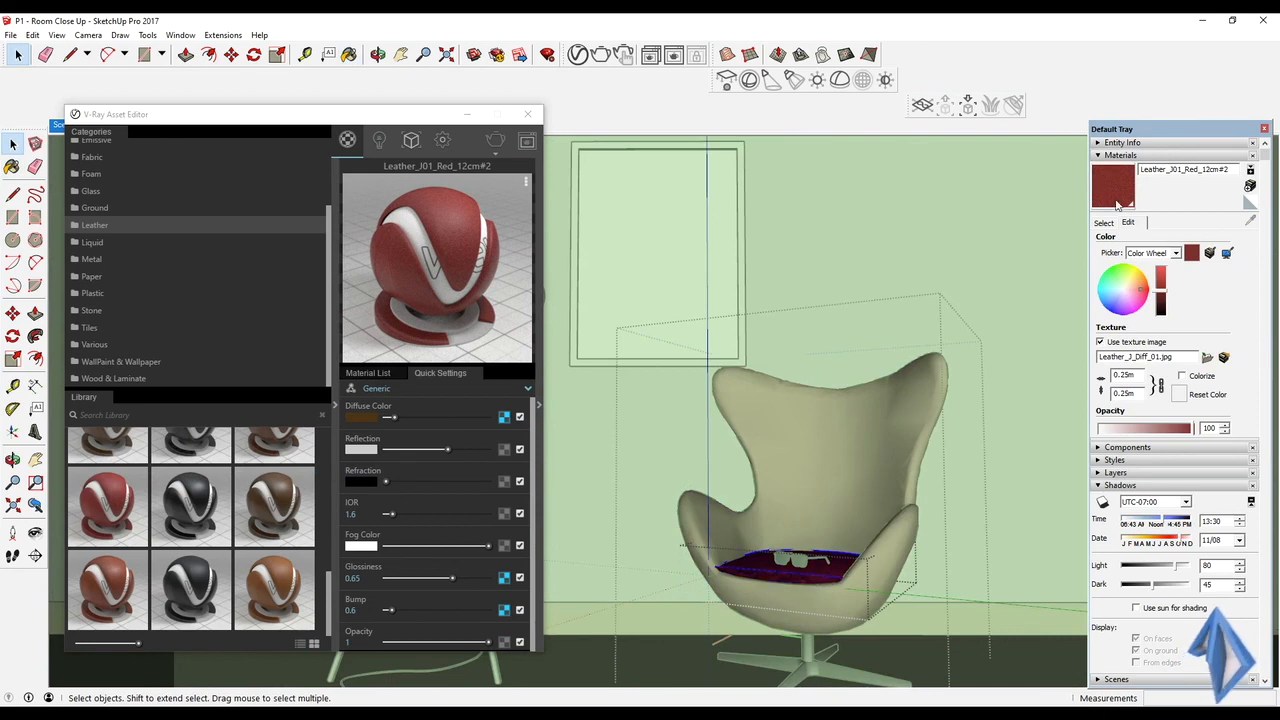
key("b")
left_click(813, 568, "shift")
key("space")
key("Escape")
key("Escape")
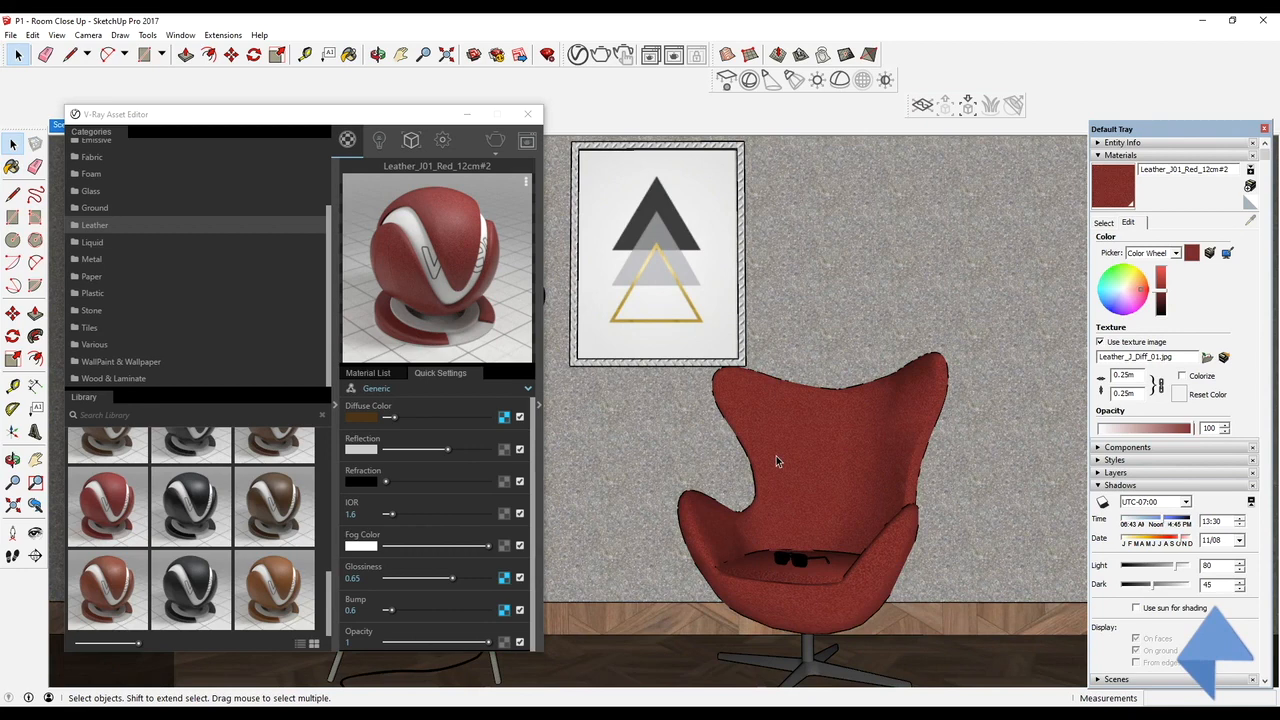
Collapse the material library, restore the Scene 1 view and move the V-Ray Asset Editor clear of the floor lamp
left_click(338, 410)
left_click(70, 126)
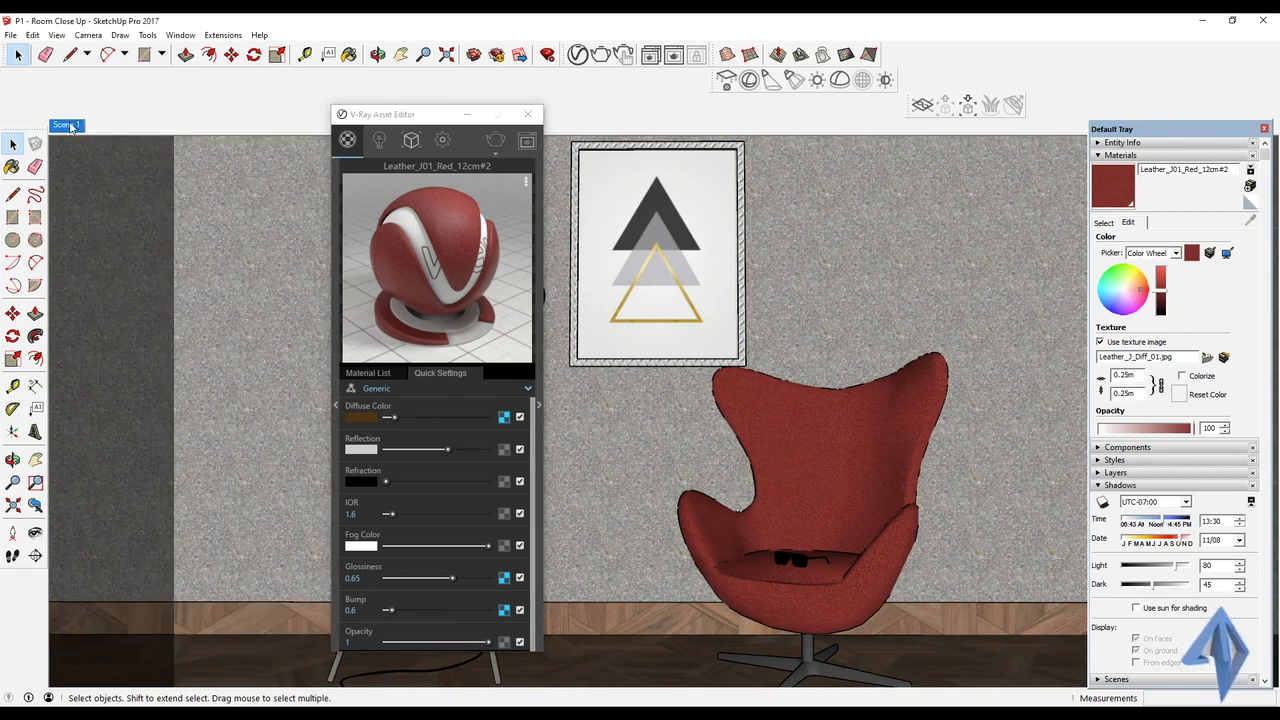
left_click_drag(432, 118, 155, 150)
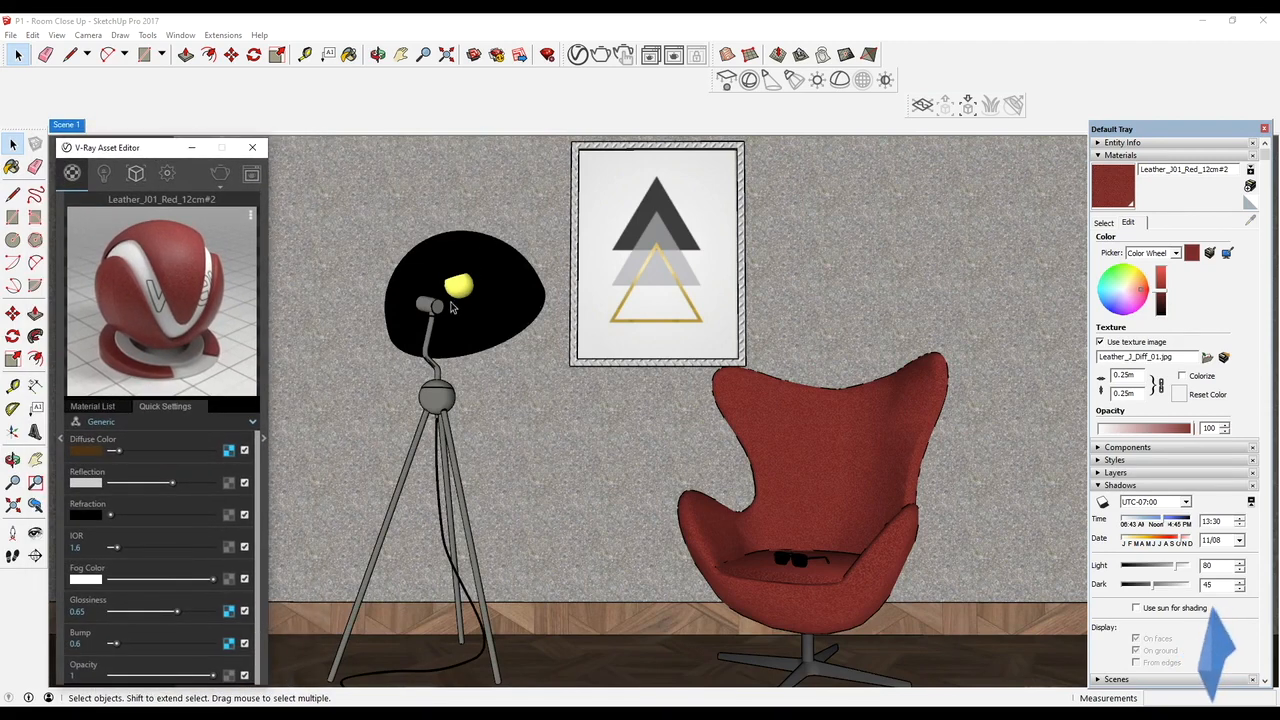
Sample the lamp bulb's yellow Color E03 material and change its type to Emissive
key("b")
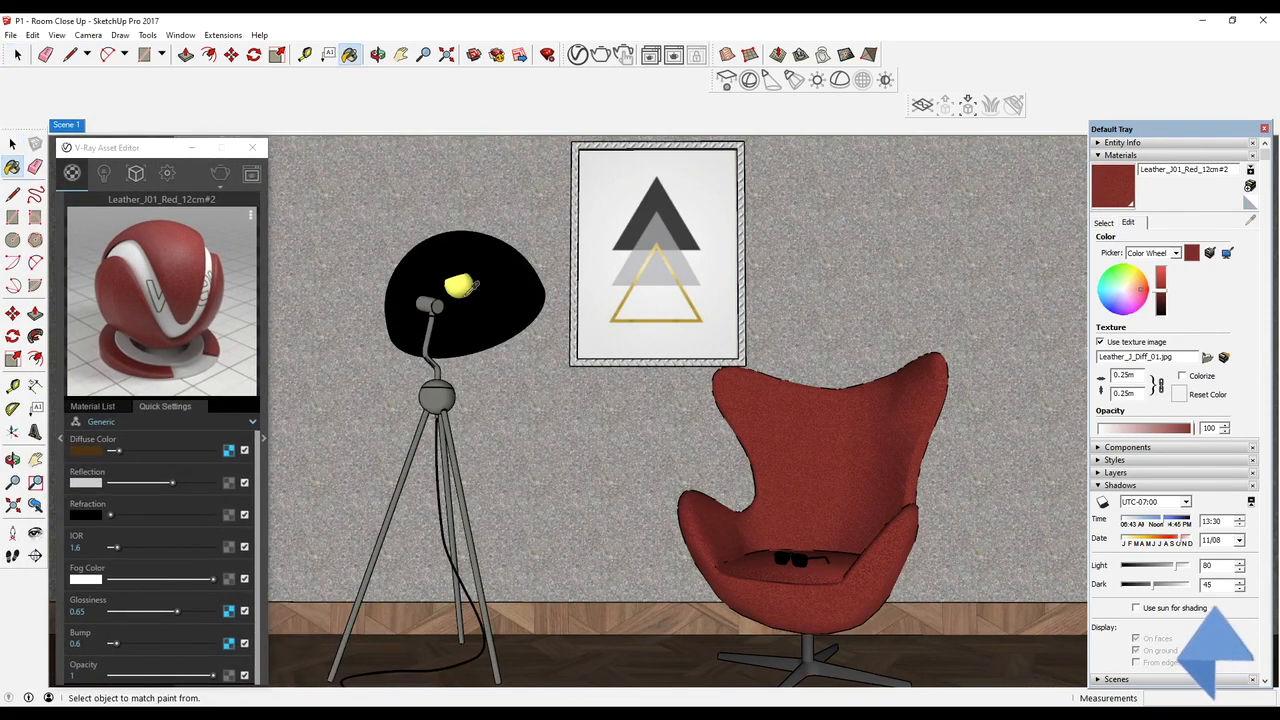
left_click(453, 290, "alt")
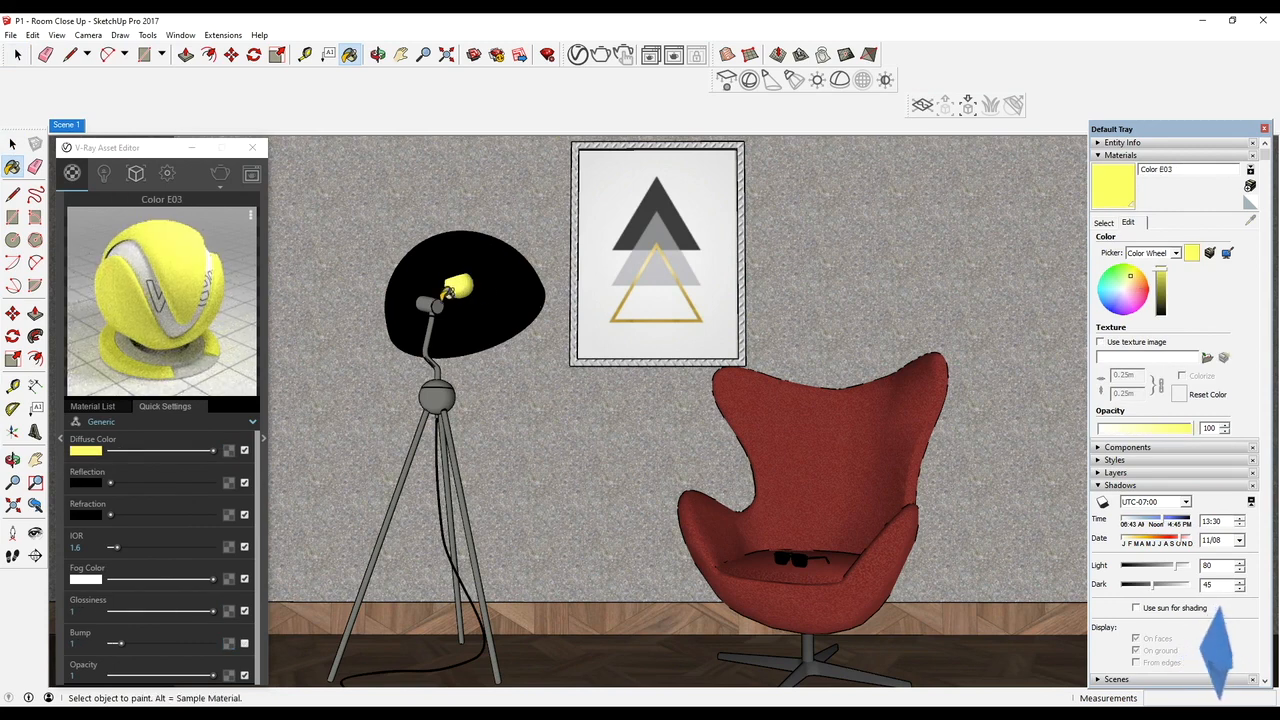
left_click(171, 426)
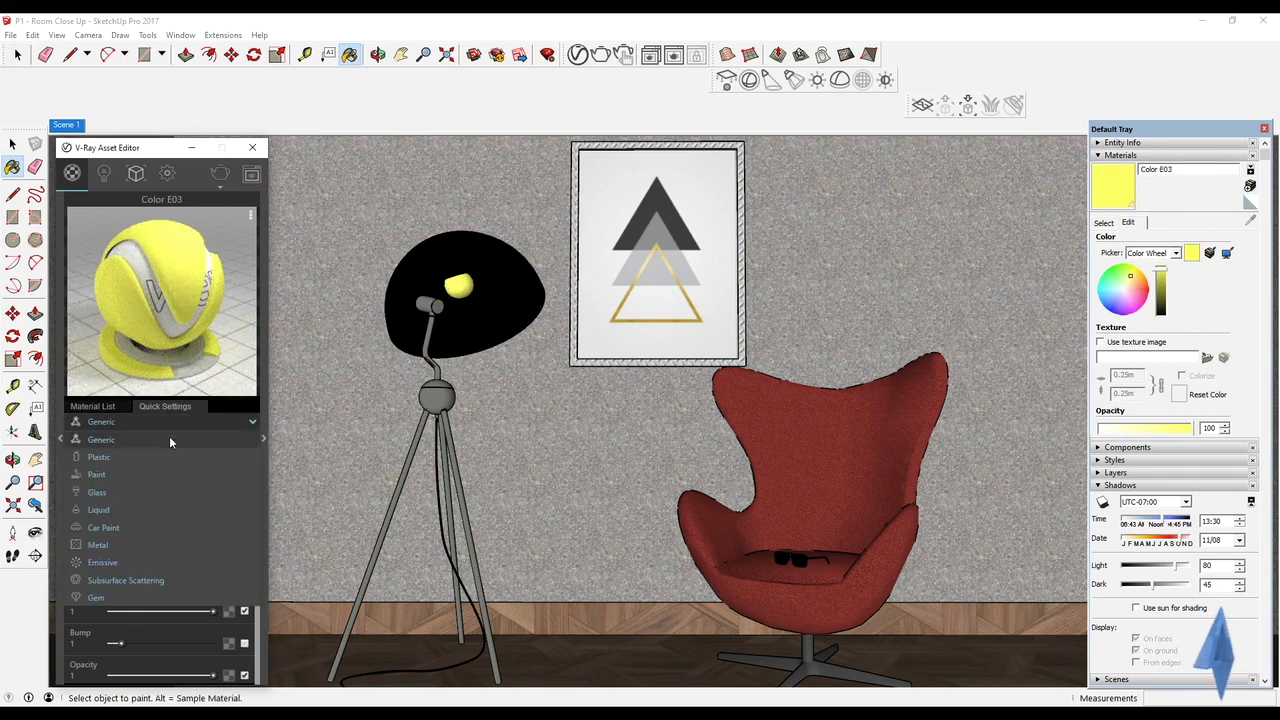
left_click(128, 561)
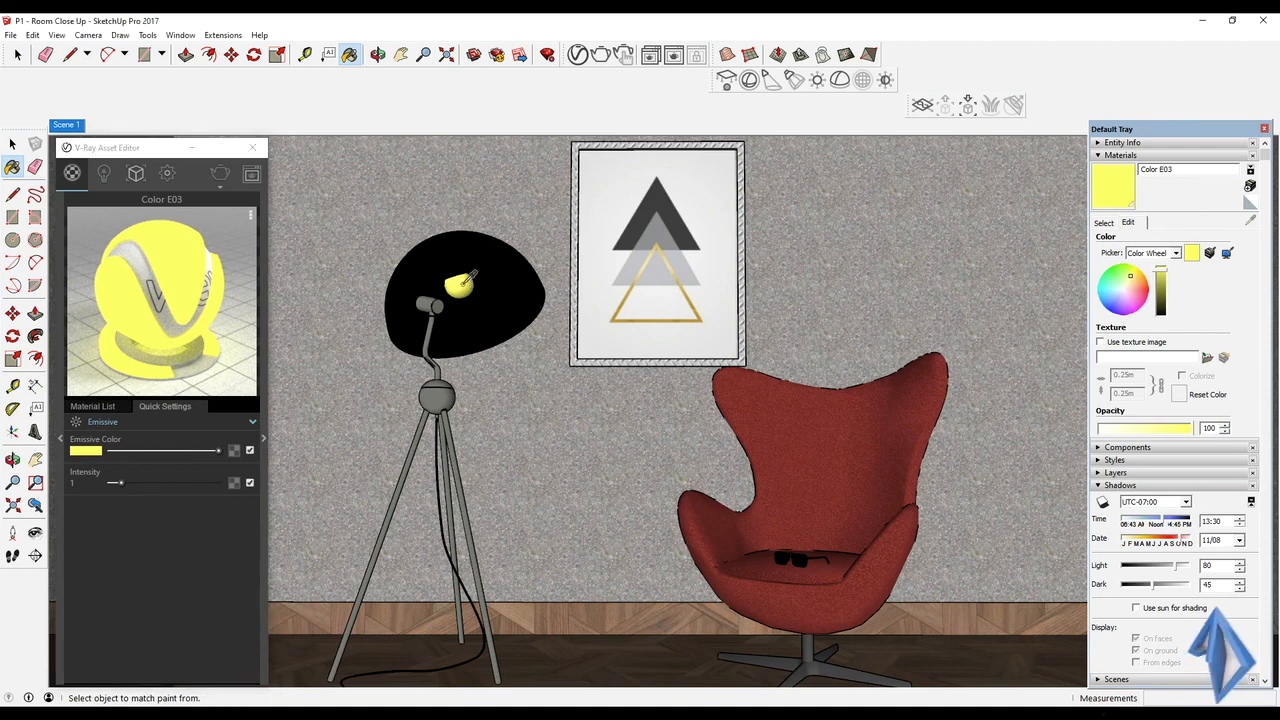
Open the lamp's nested groups to examine the bulb's geometry and its V-Ray Mesh Light, and step back out
key("space")
left_click(463, 289)
double_click(463, 290)
double_click(463, 290)
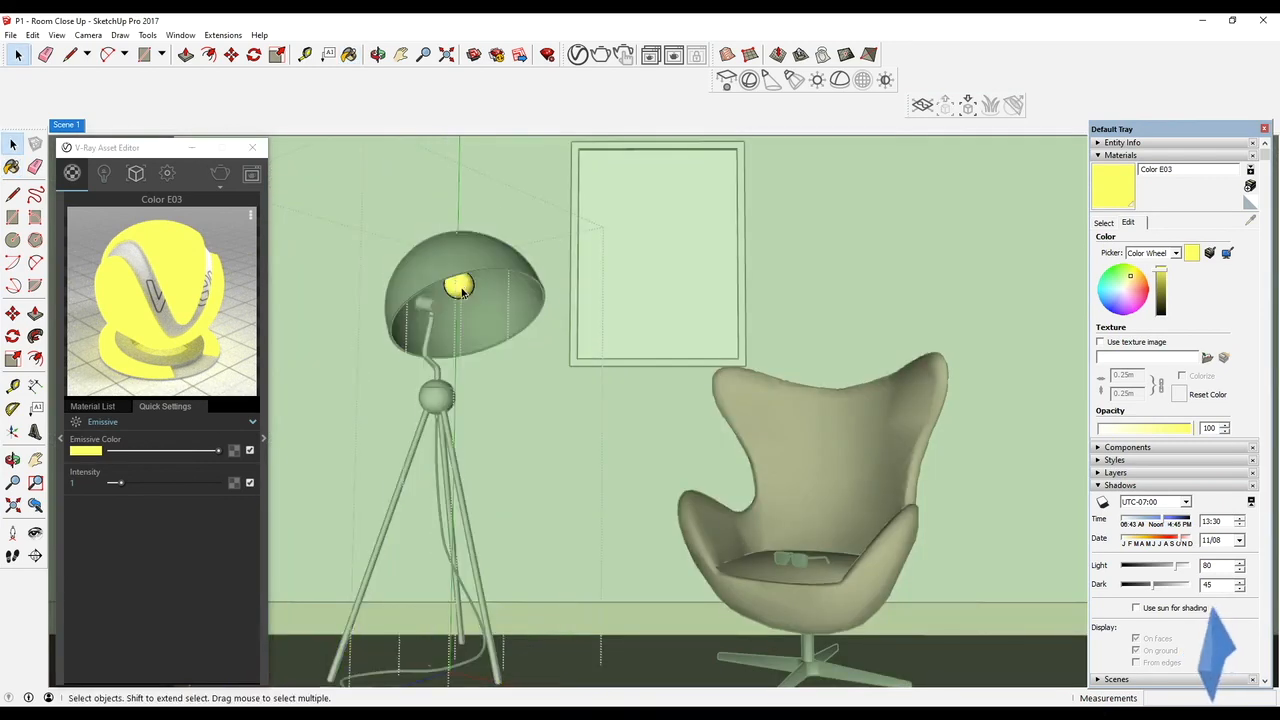
left_click(463, 289)
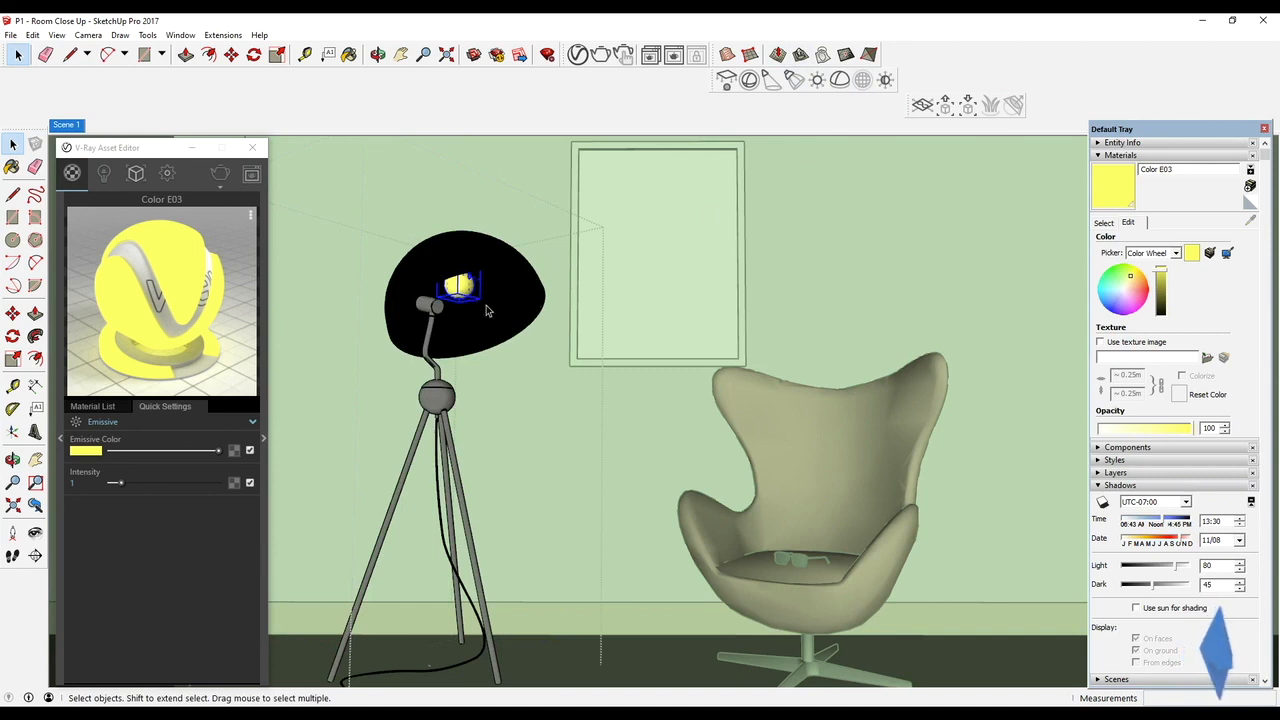
double_click(468, 286)
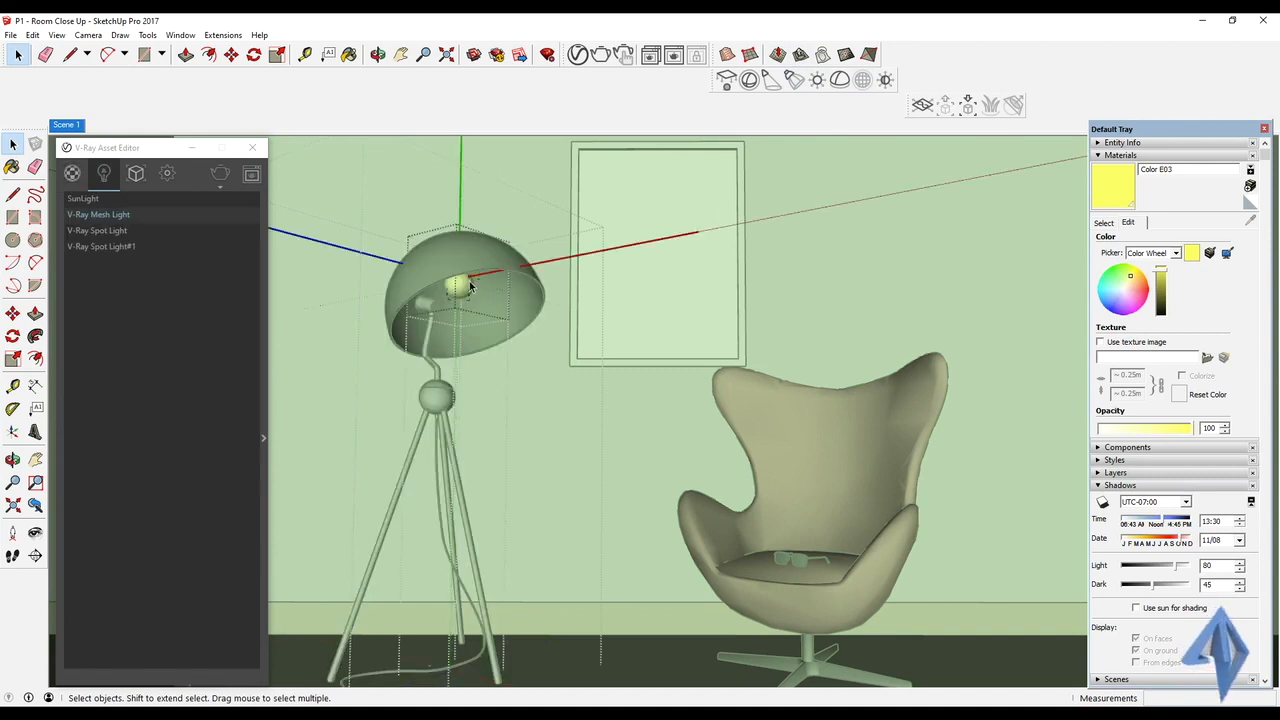
left_click(470, 287)
key("Escape")
key("Escape")
key("Escape")
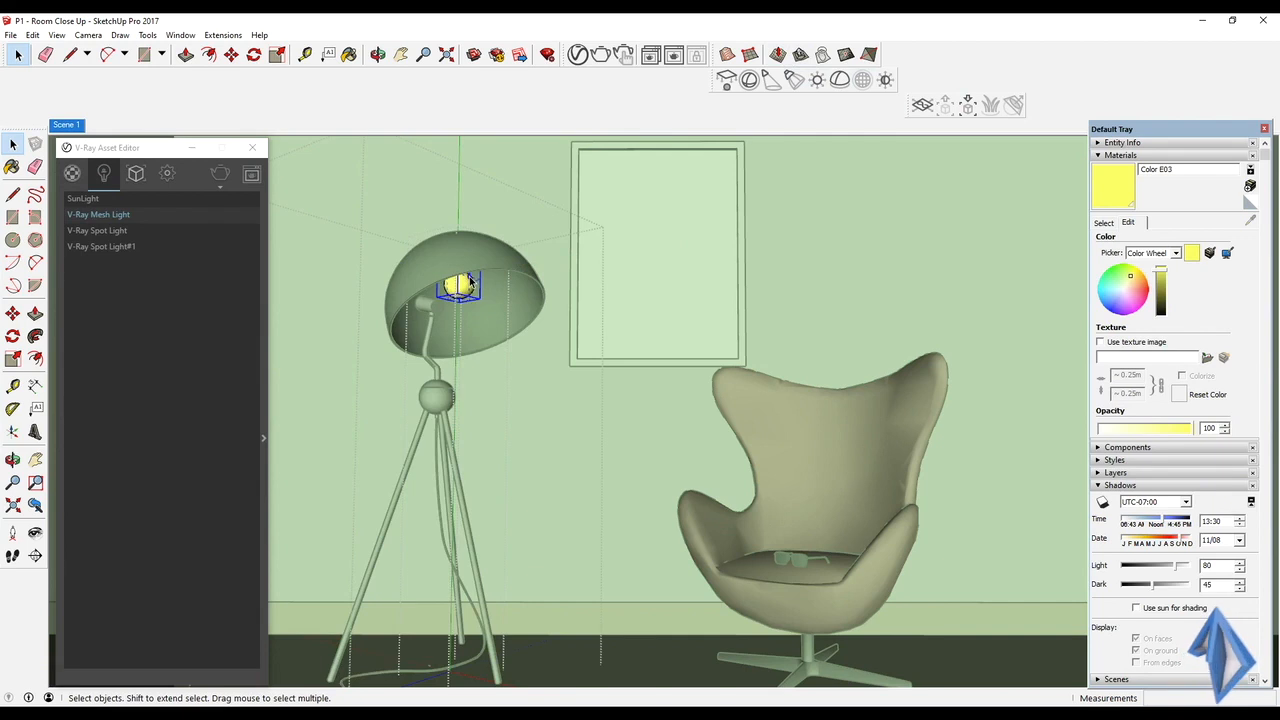
Set the bulb material's emissive colour to warm RGB 250, 217, 173 and its intensity to 4.7
left_click(71, 177)
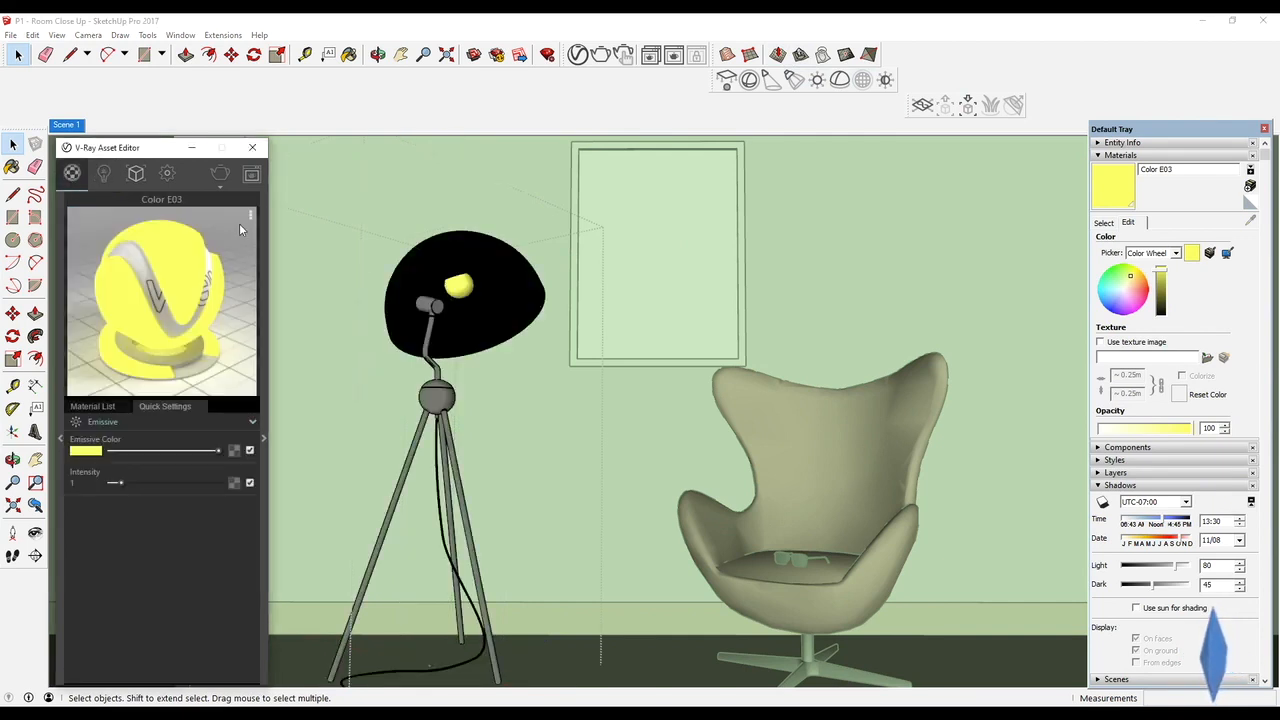
left_click(452, 289)
left_click(118, 491)
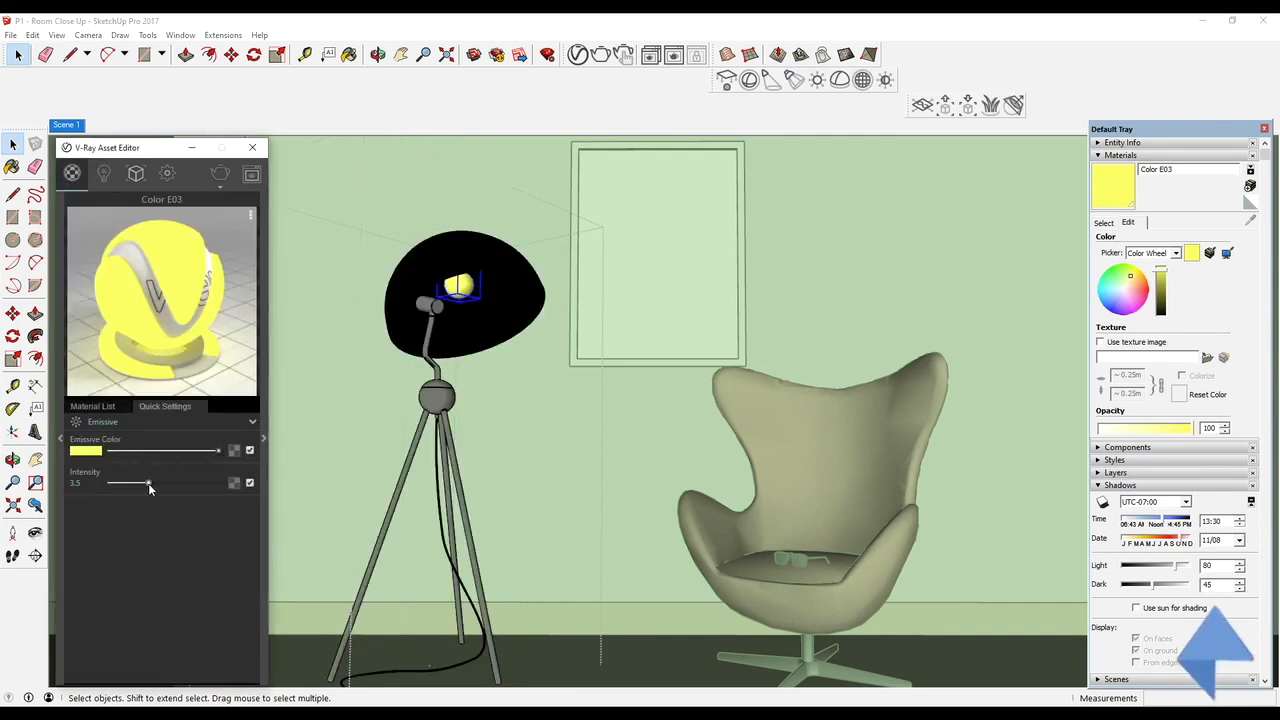
left_click(85, 450)
left_click_drag(271, 206, 229, 205)
left_click_drag(345, 213, 345, 209)
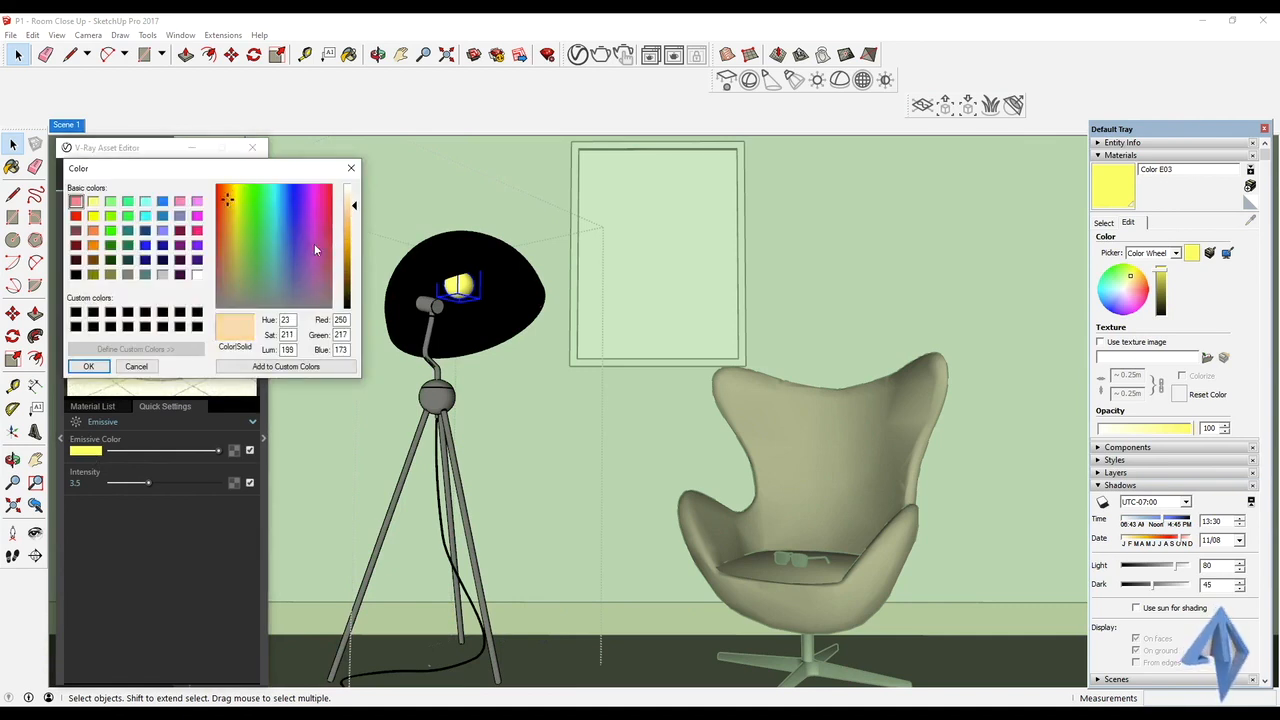
left_click(88, 366)
left_click_drag(157, 484, 162, 484)
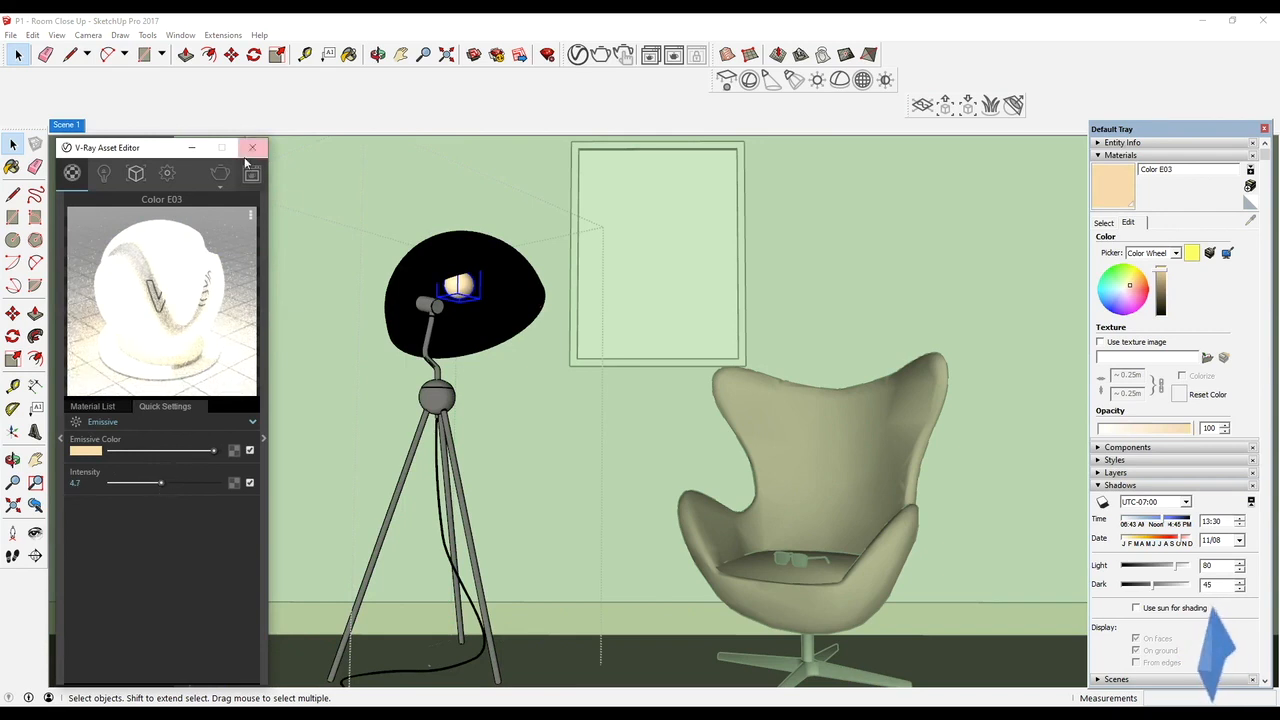
Close the V-Ray Asset Editor, exit the lamp group and return to the Scene 1 view
left_click(252, 150)
middle_click_drag(607, 436, 605, 413)
left_click(234, 224)
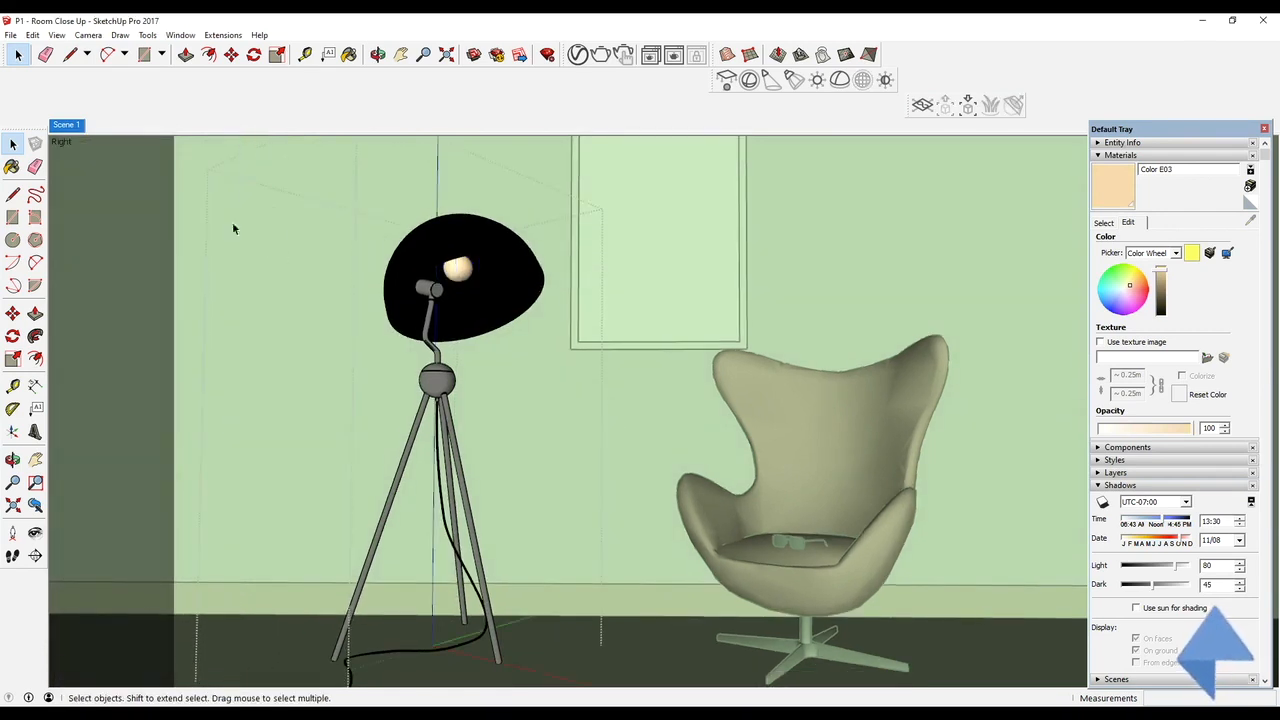
left_click(66, 124)
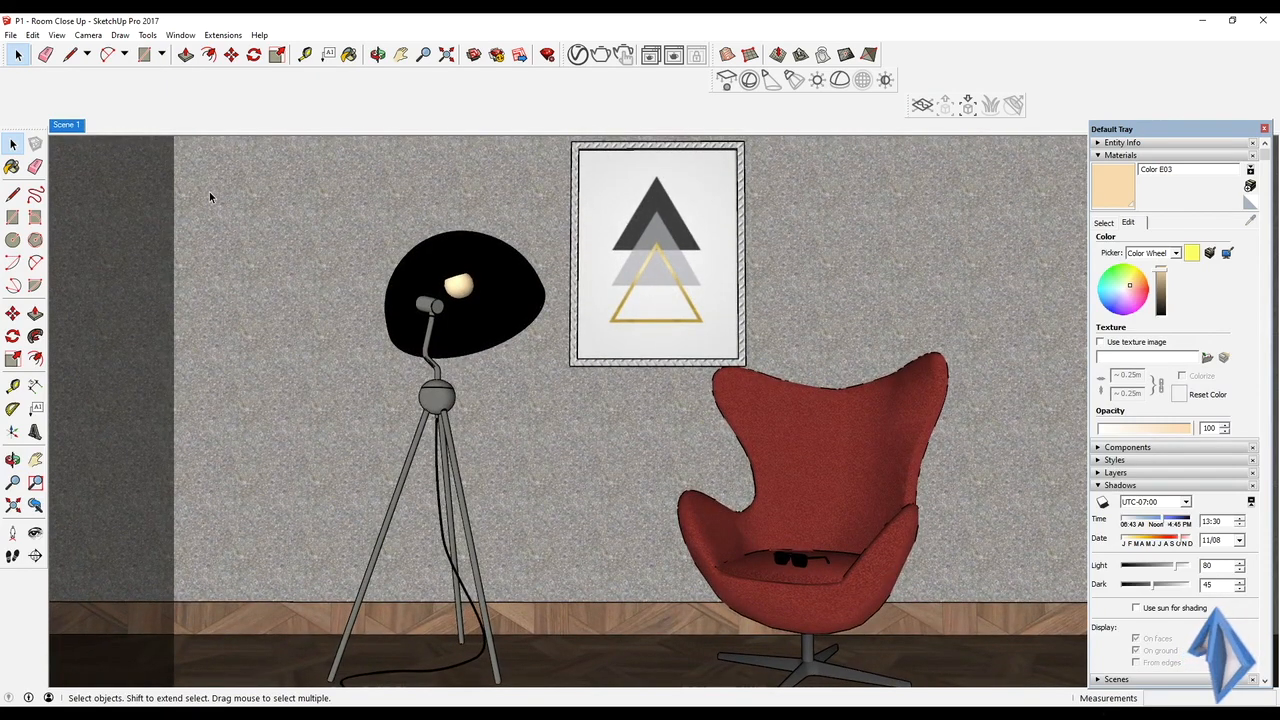
Reopen the V-Ray Asset Editor at the render settings and start a test render of Scene 1
left_click(577, 54)
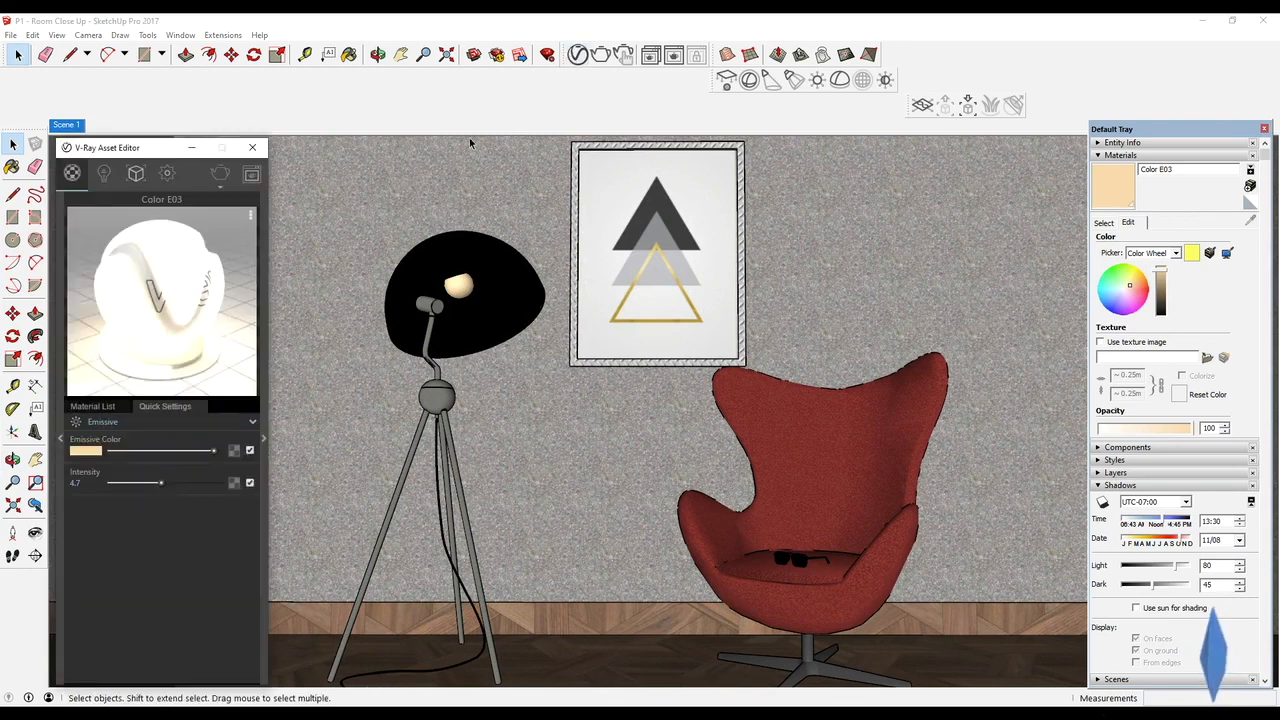
left_click(165, 175)
left_click(220, 174)
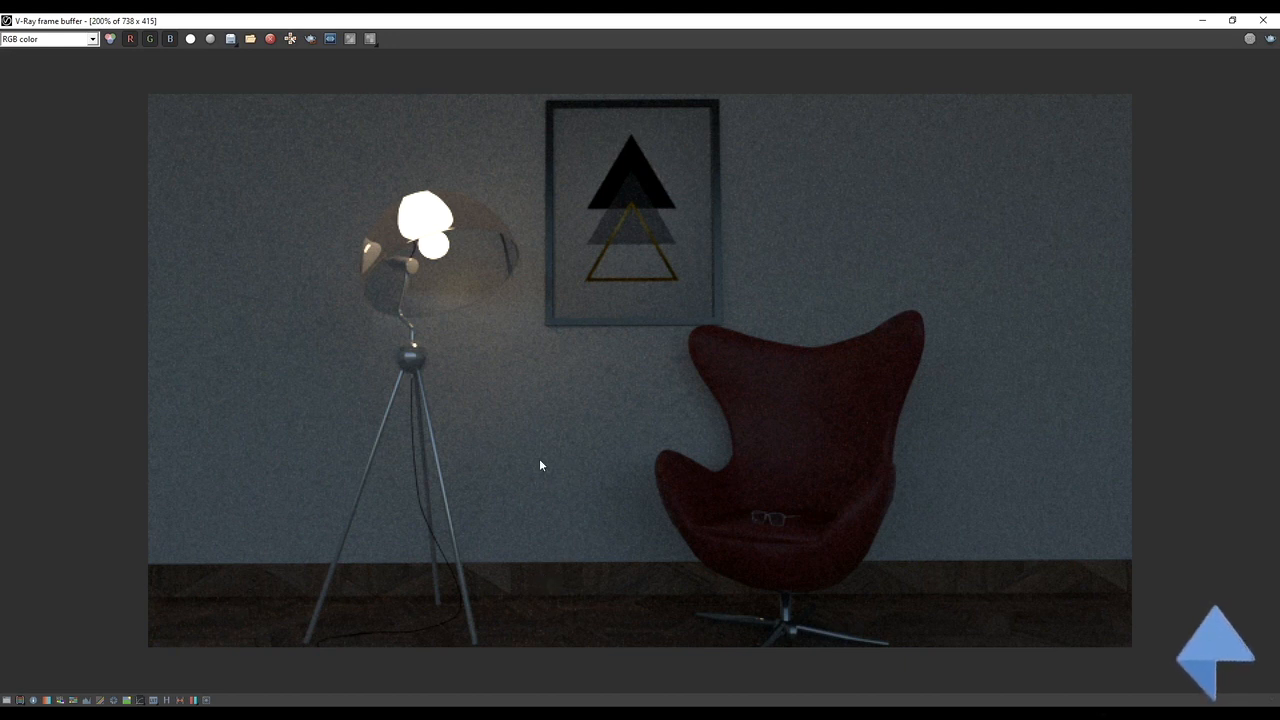
Inspect the test render, clear the image and close the V-Ray frame buffer
scroll(546, 462, "down", 5)
scroll(546, 462, "up", 5)
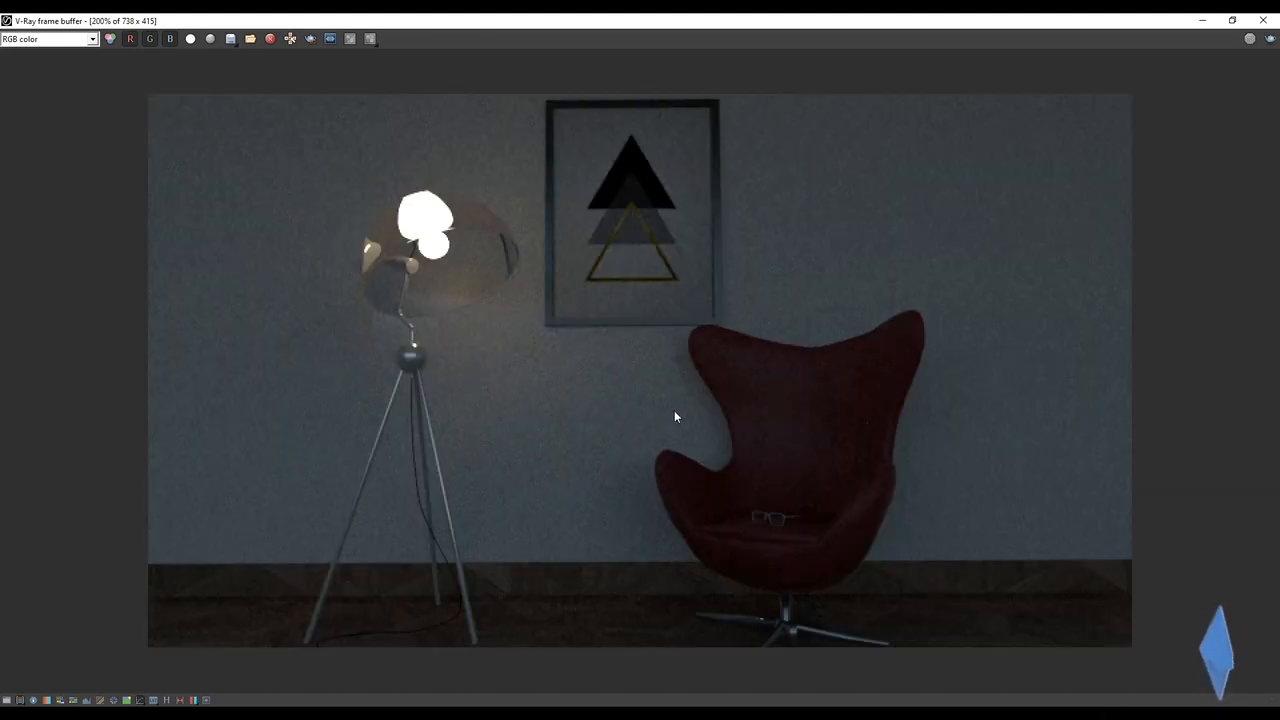
left_click(290, 39)
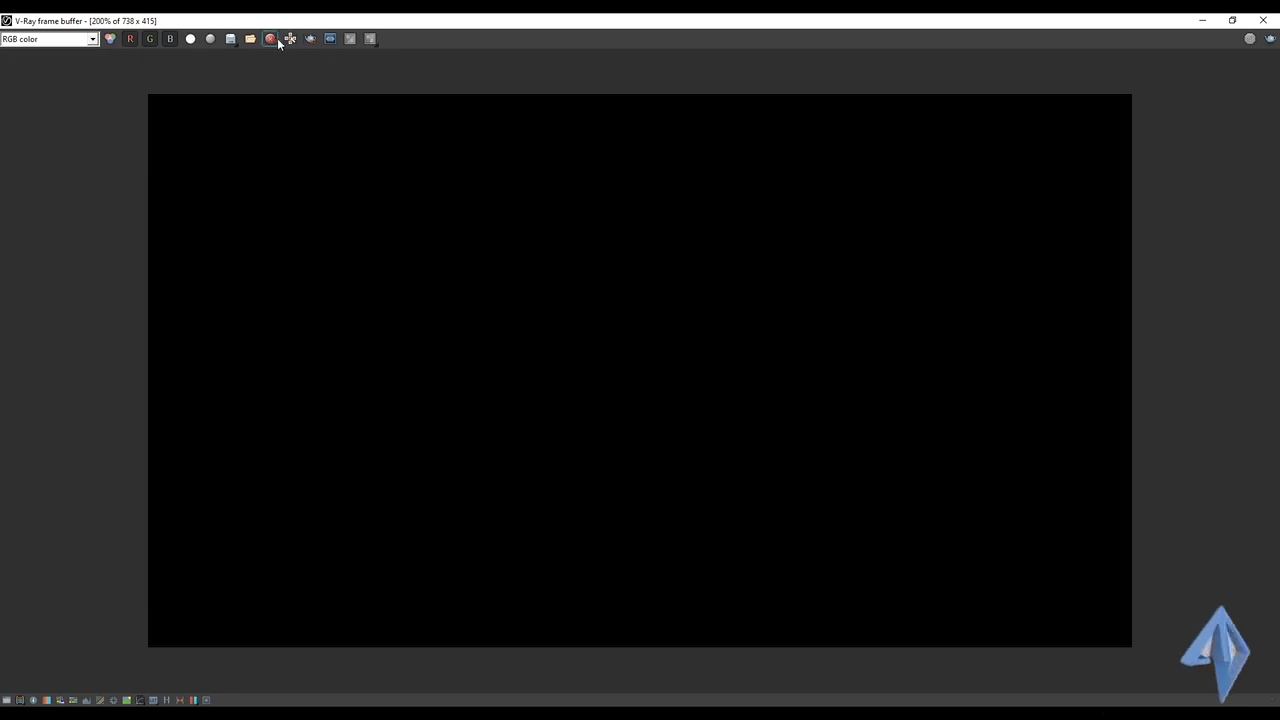
left_click(1263, 20)
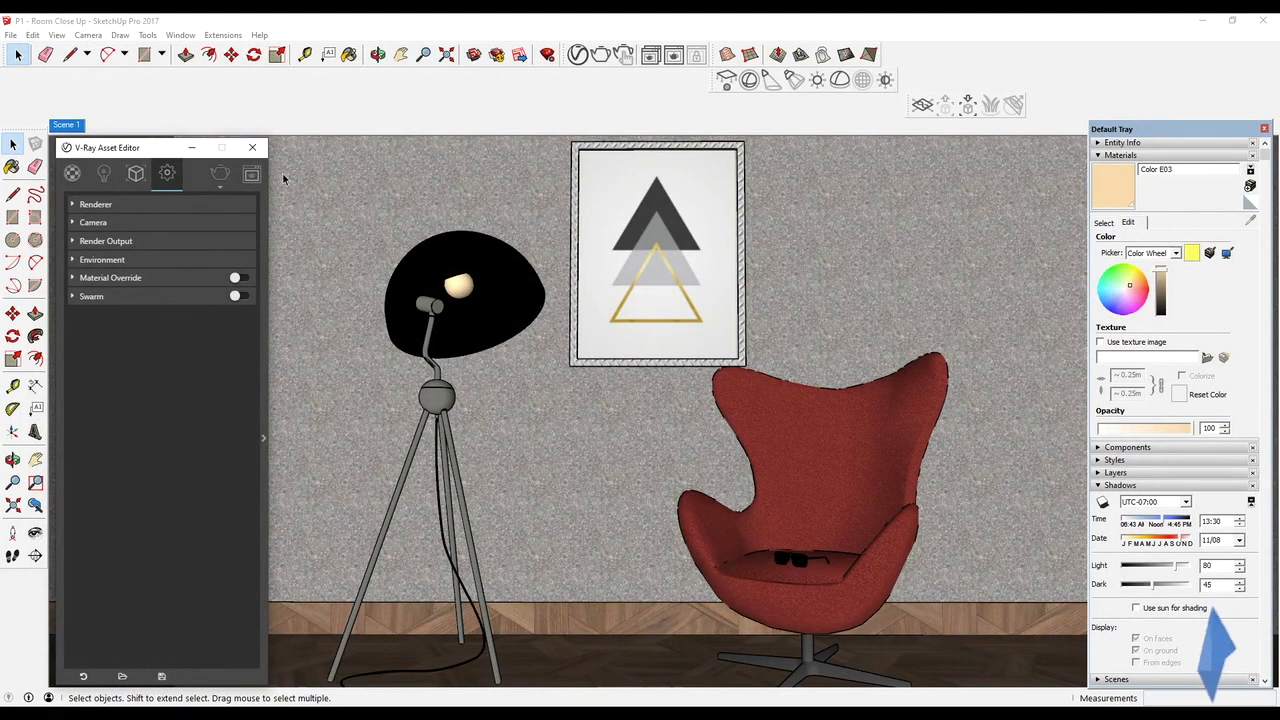
Sample the lampshade's Color B02 glass material and change its type to Generic
left_click(72, 173)
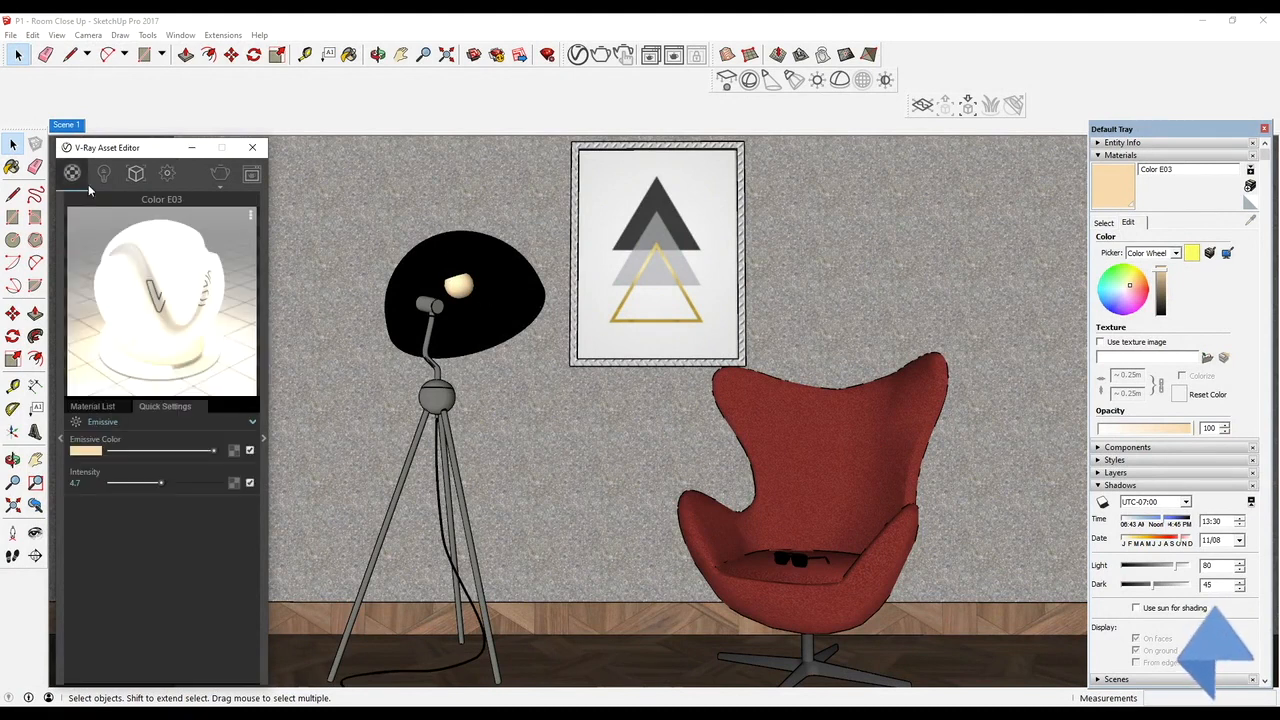
key("b")
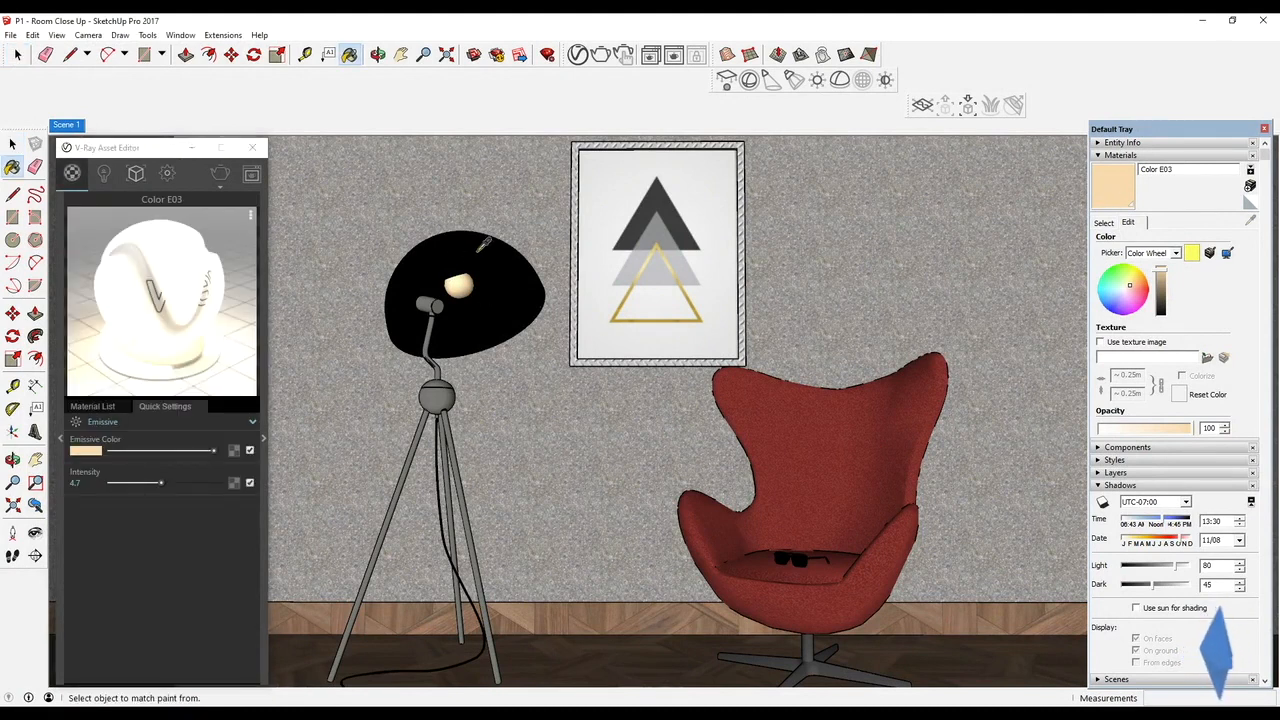
left_click(483, 246, "alt")
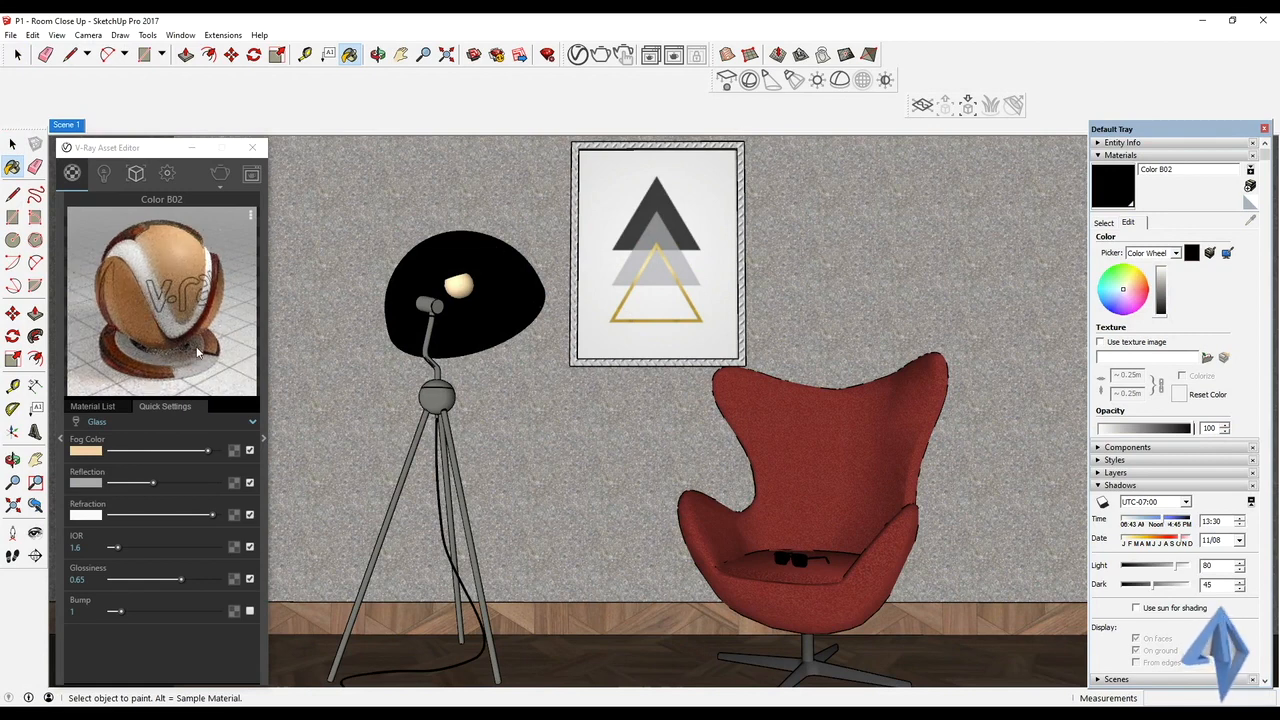
left_click(146, 424)
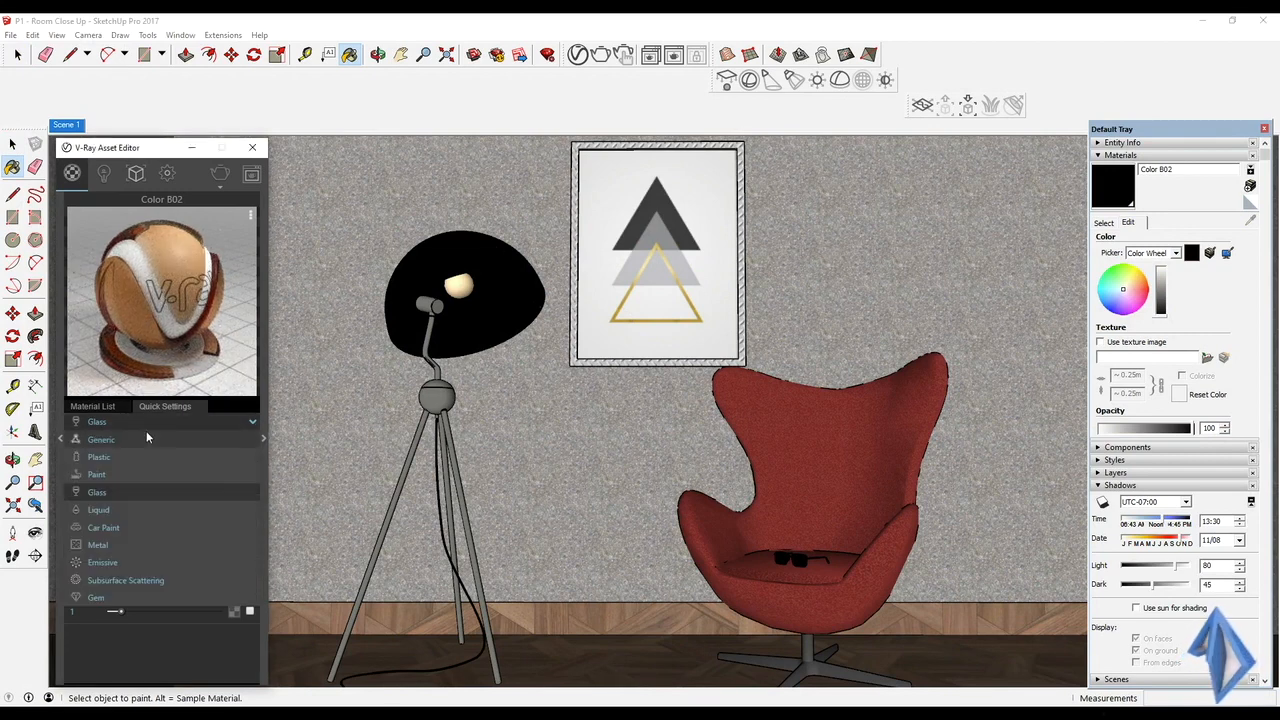
left_click(144, 440)
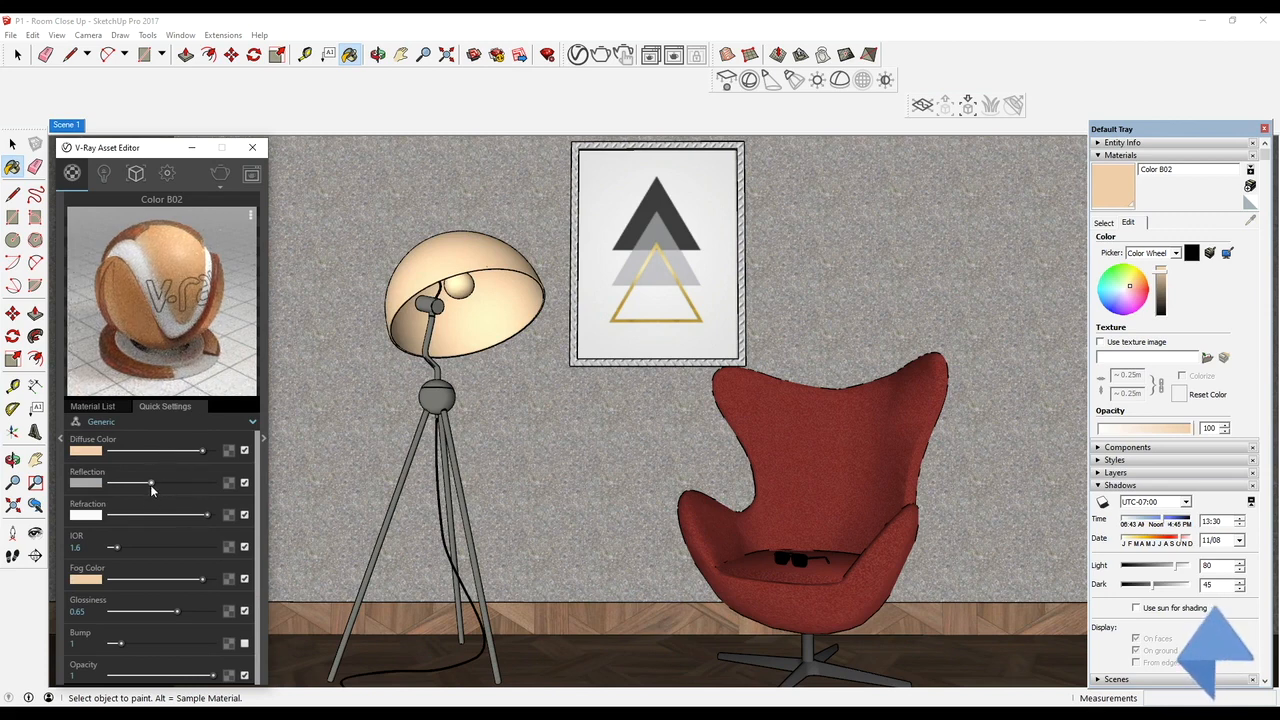
Reduce the lampshade material's reflection to almost black, lower its refraction, darken its fog colour slightly and set glossiness to 1
left_click_drag(150, 484, 110, 484)
mouse_move(201, 515)
left_mouse_down()
mouse_move(172, 516)
mouse_move(185, 516)
left_mouse_up()
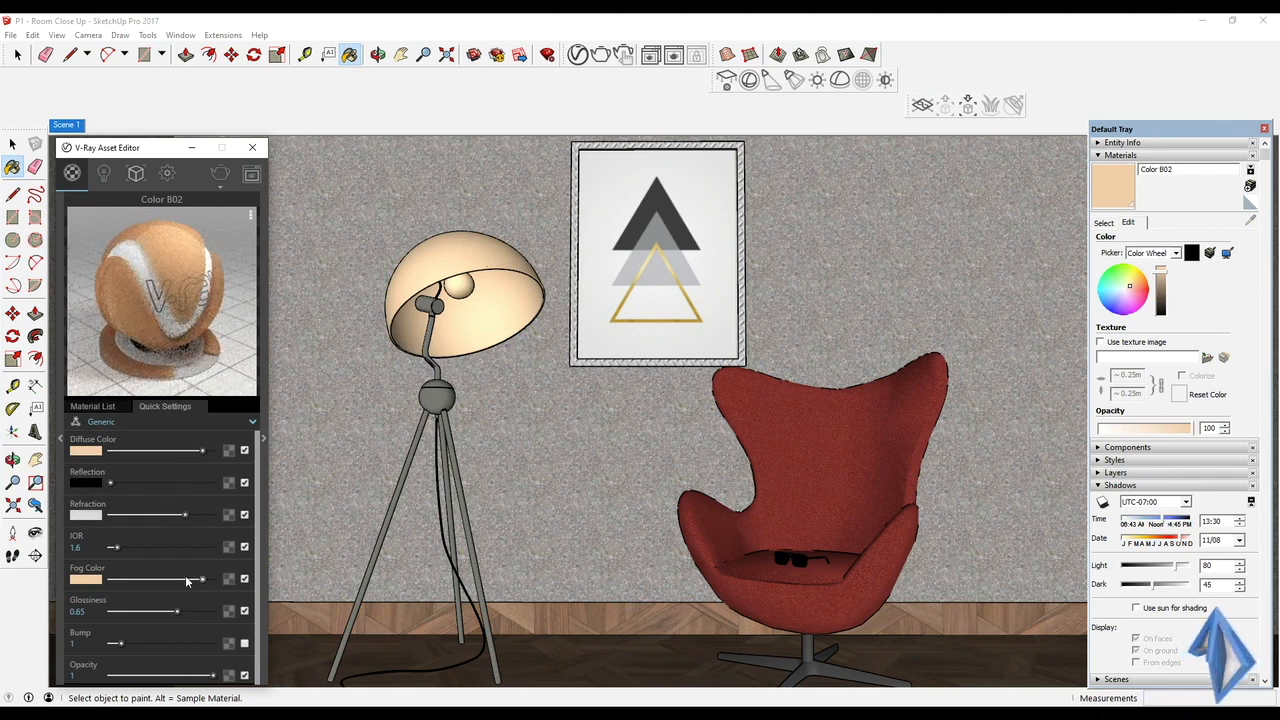
left_click_drag(178, 611, 214, 613)
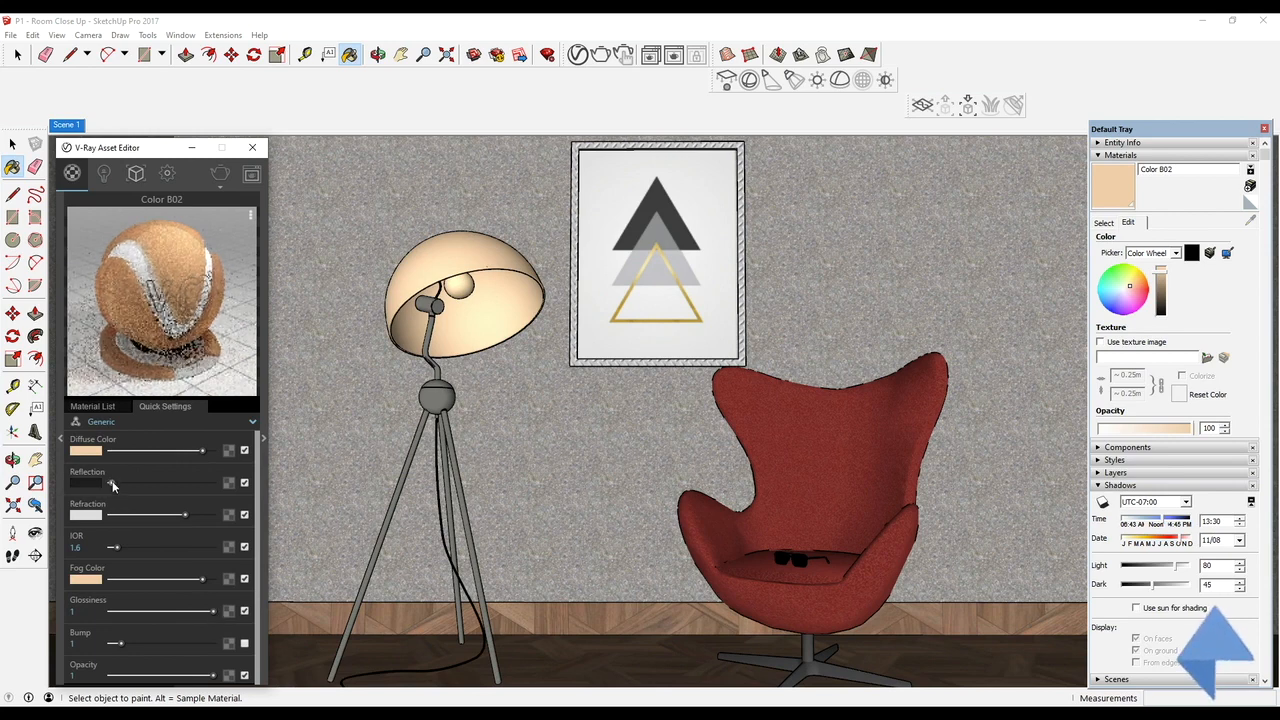
left_click_drag(110, 483, 113, 483)
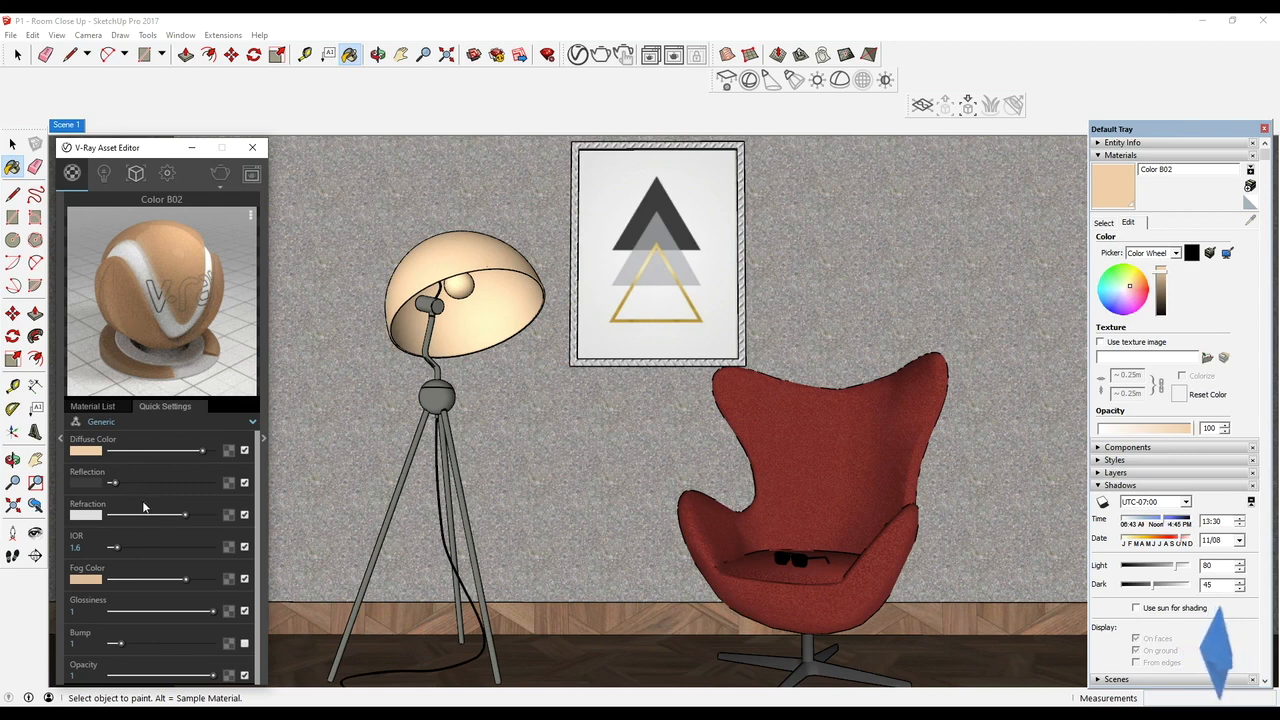
left_click_drag(184, 515, 176, 516)
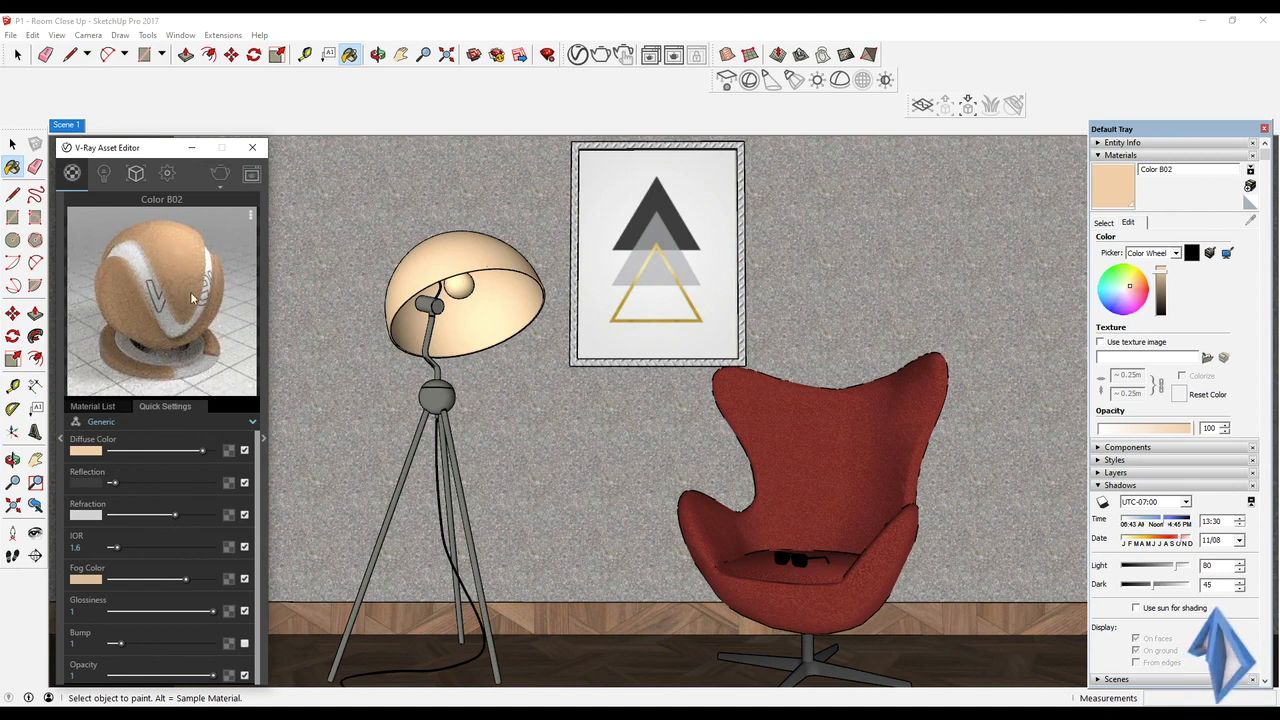
Lower the lampshade material's refraction slightly and start an interactive V-Ray render
left_click_drag(175, 514, 172, 516)
left_click(216, 184)
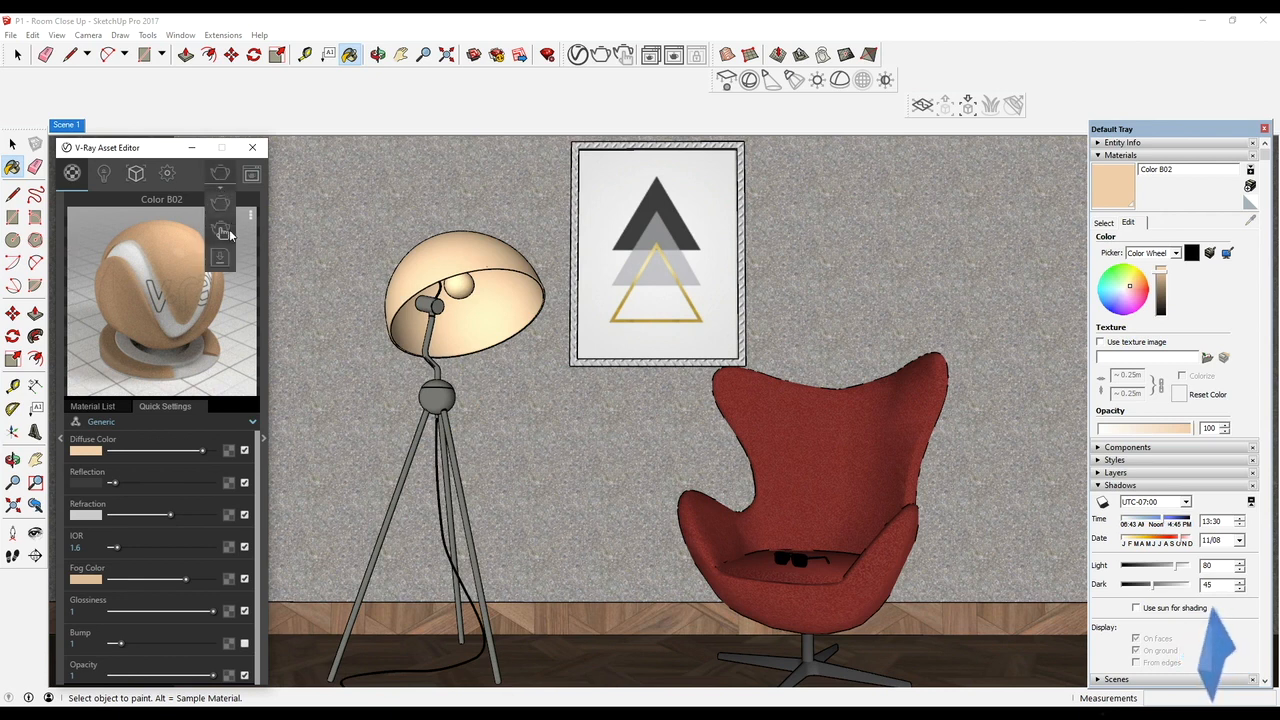
left_click(222, 231)
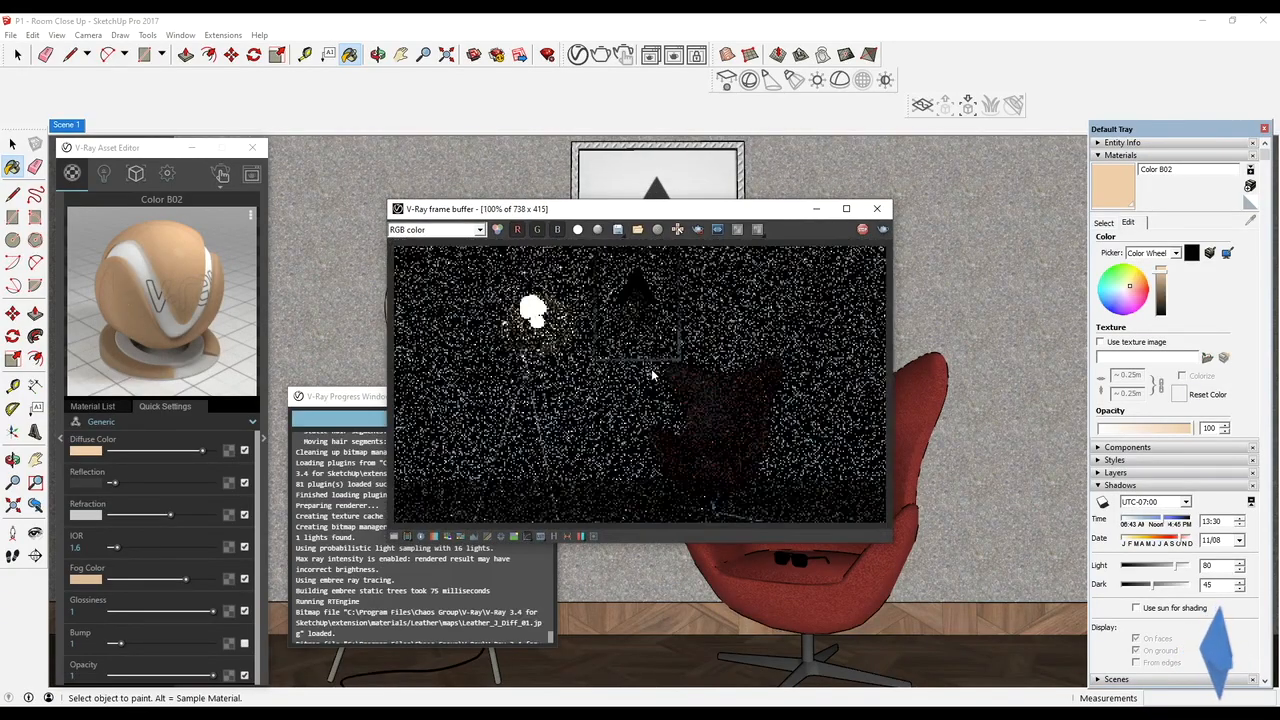
Examine the lamp in the interactive render from a closer angle, moving the frame buffer clear of the model
middle_click_drag(556, 352, 595, 401)
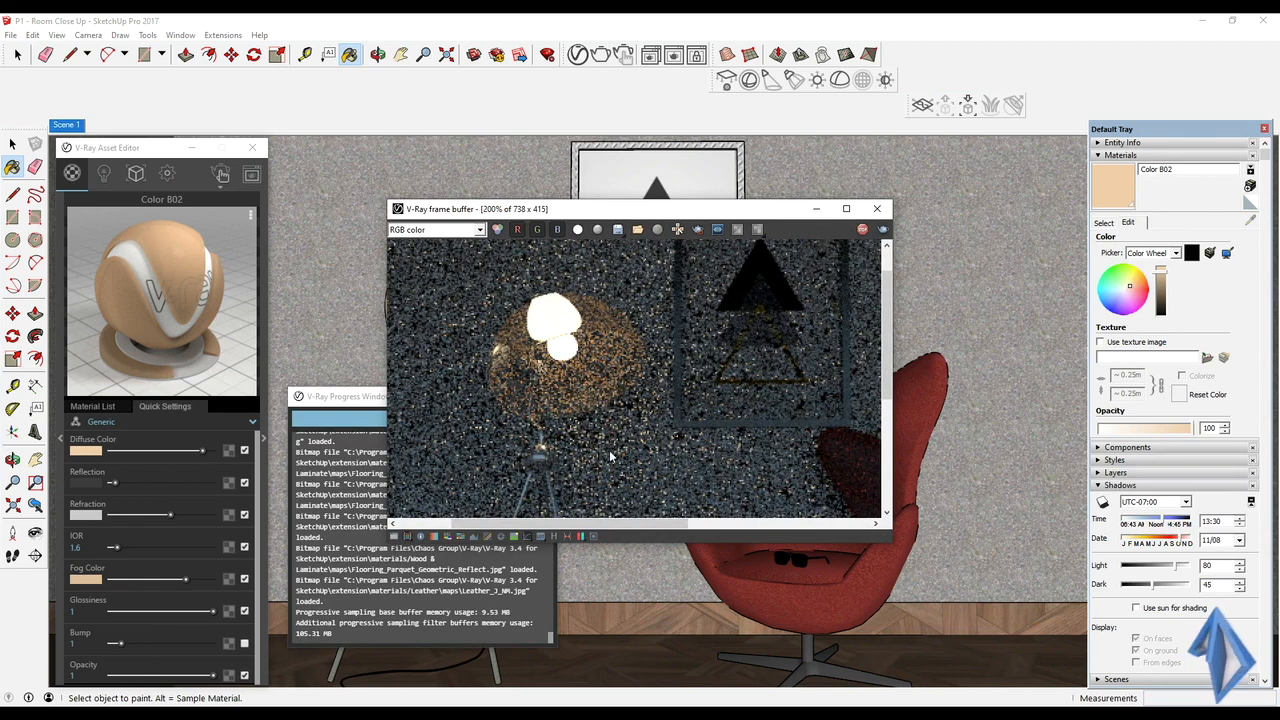
scroll(678, 378, "down", 2)
middle_click_drag(731, 598, 760, 611)
mouse_move(723, 554)
middle_mouse_down()
mouse_move(674, 563)
mouse_move(716, 590)
middle_mouse_up()
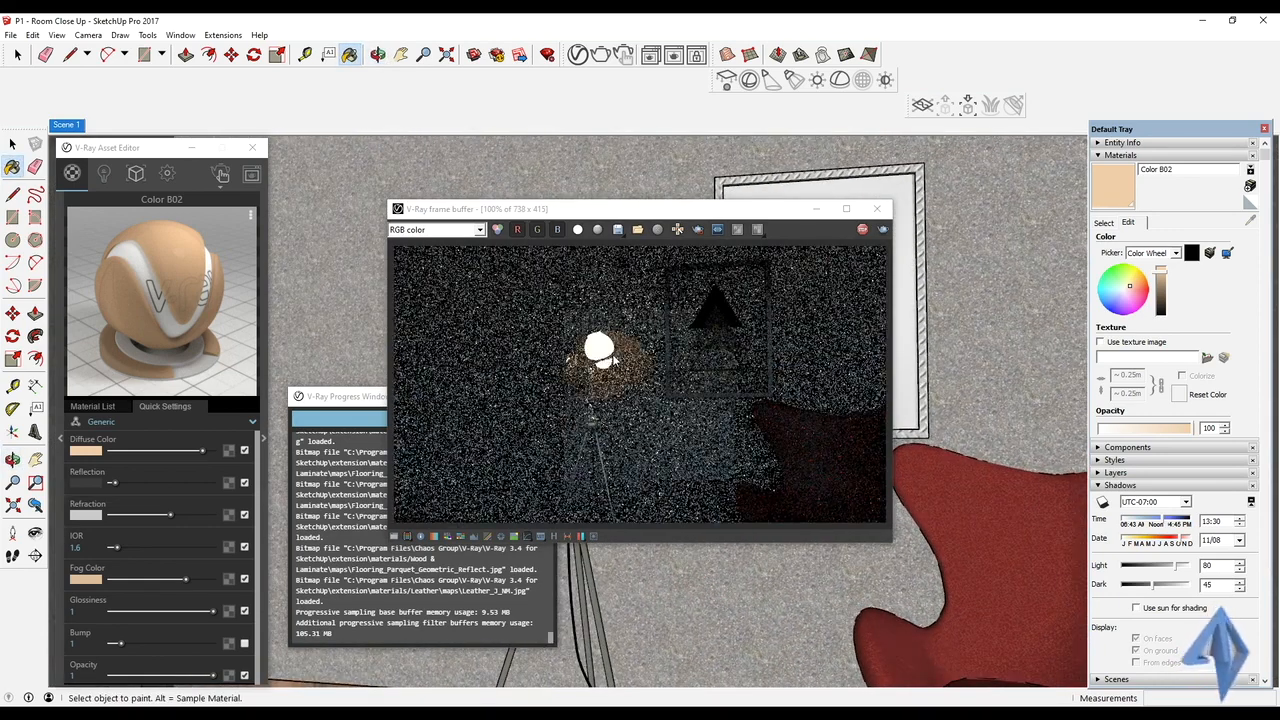
left_click_drag(632, 211, 887, 261)
mouse_move(603, 346)
middle_mouse_down()
mouse_move(562, 360)
mouse_move(575, 336)
mouse_move(603, 341)
middle_mouse_up()
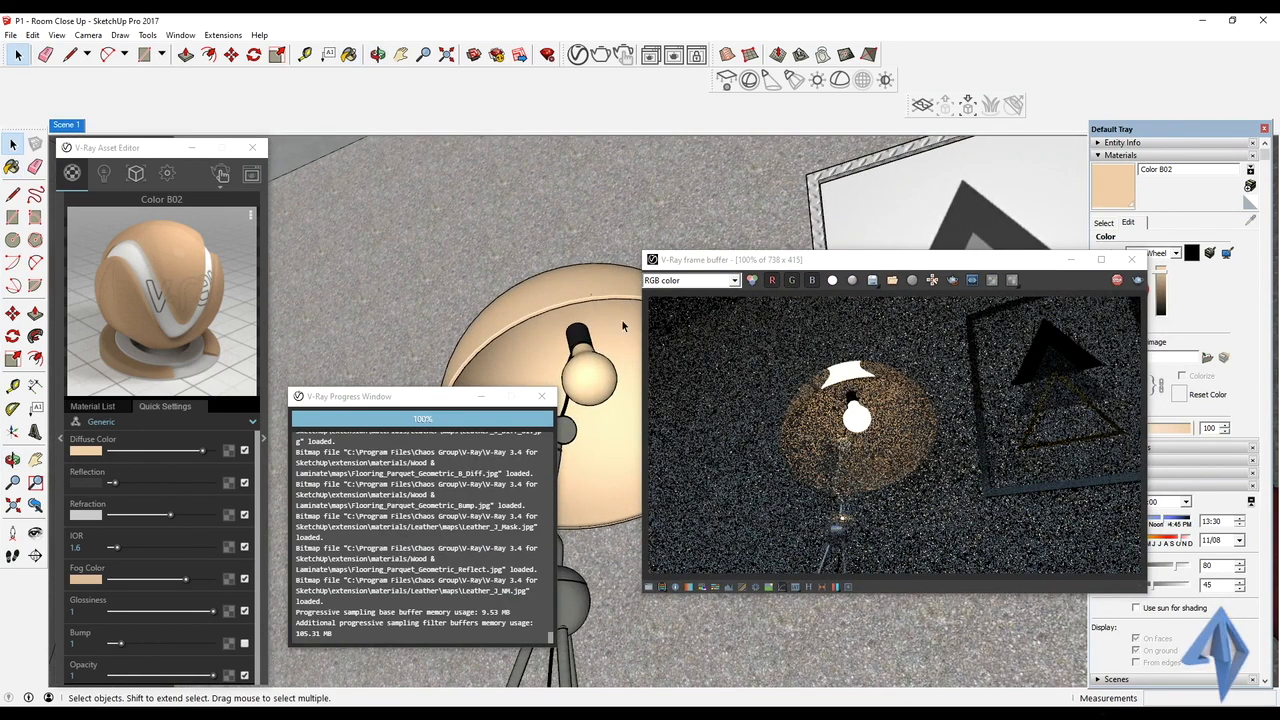
Open the nested lamp groups for editing and select the lampshade's geometry
left_click(560, 308)
double_click(560, 308)
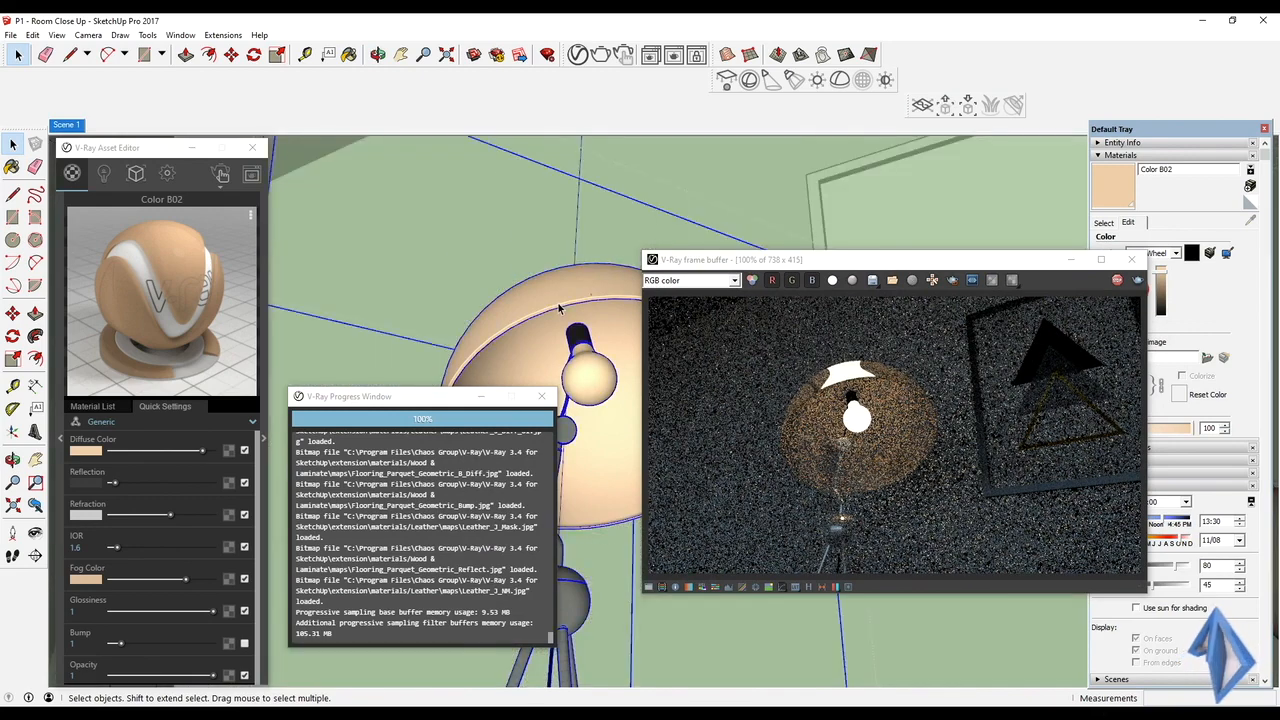
double_click(560, 308)
double_click(560, 308)
left_click(562, 298)
Examine the lampshade's rim close up in the model and interactive render, and return to the Scene 1 view
scroll(565, 288, "up", 2)
scroll(567, 288, "up", 3)
middle_click_drag(569, 288, 671, 206)
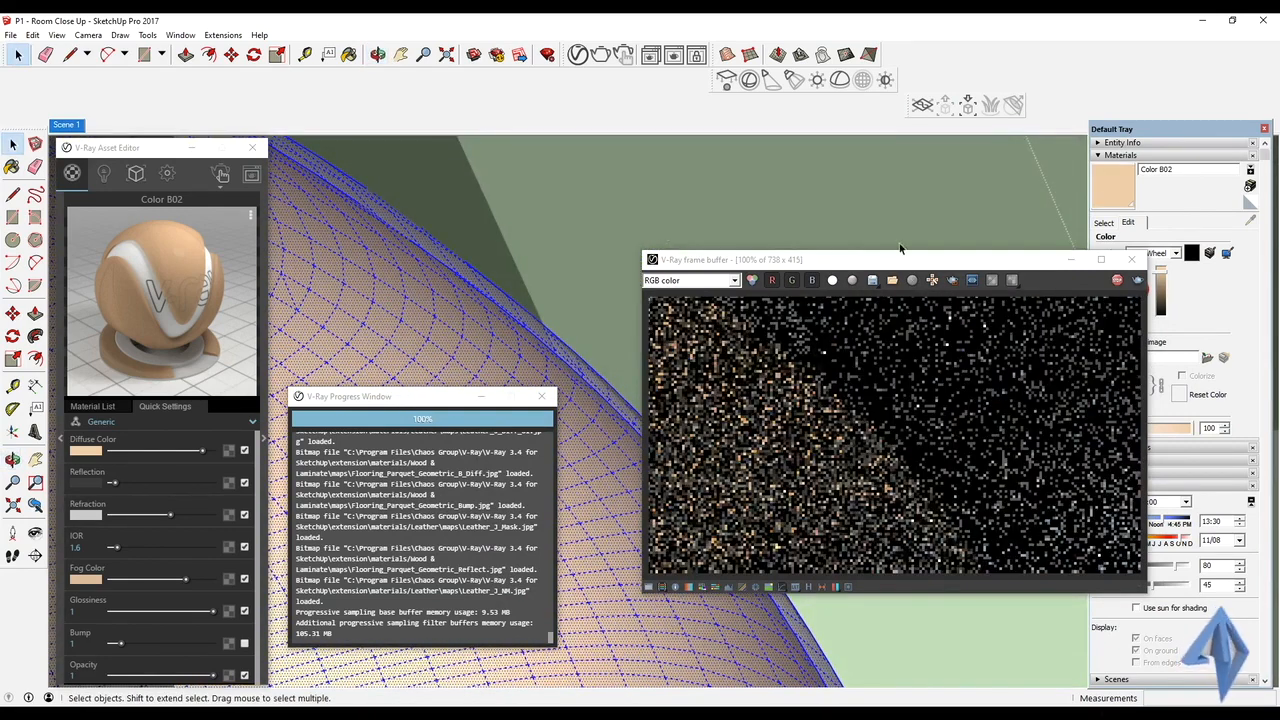
key("b")
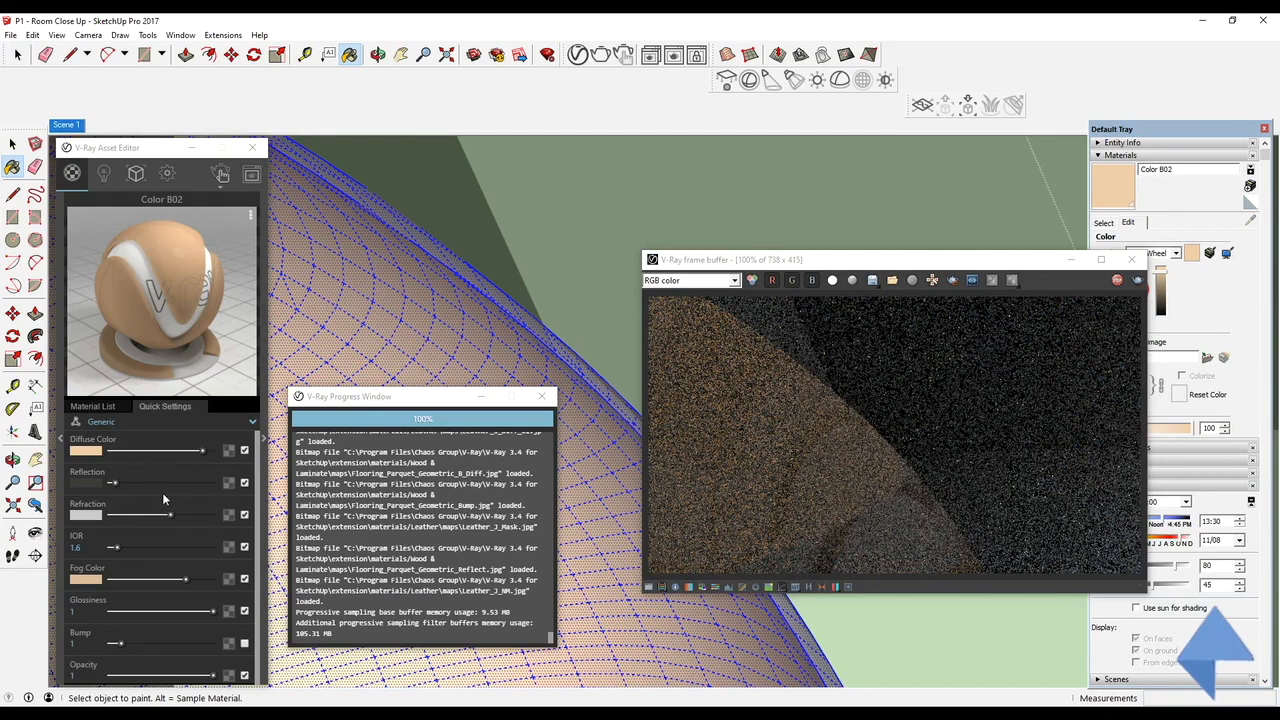
left_click(79, 126)
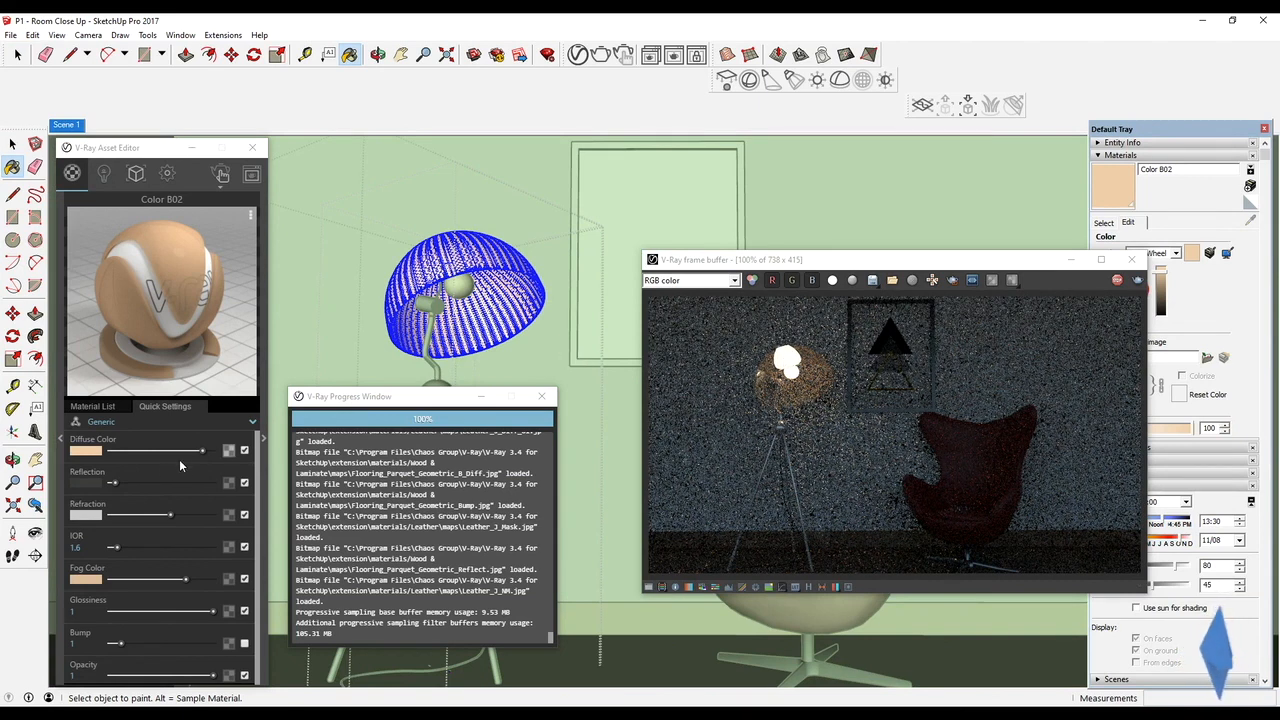
Reduce the lampshade material's refraction in stages to black, checking the lamp in the refreshed interactive render
left_click_drag(170, 517, 151, 520)
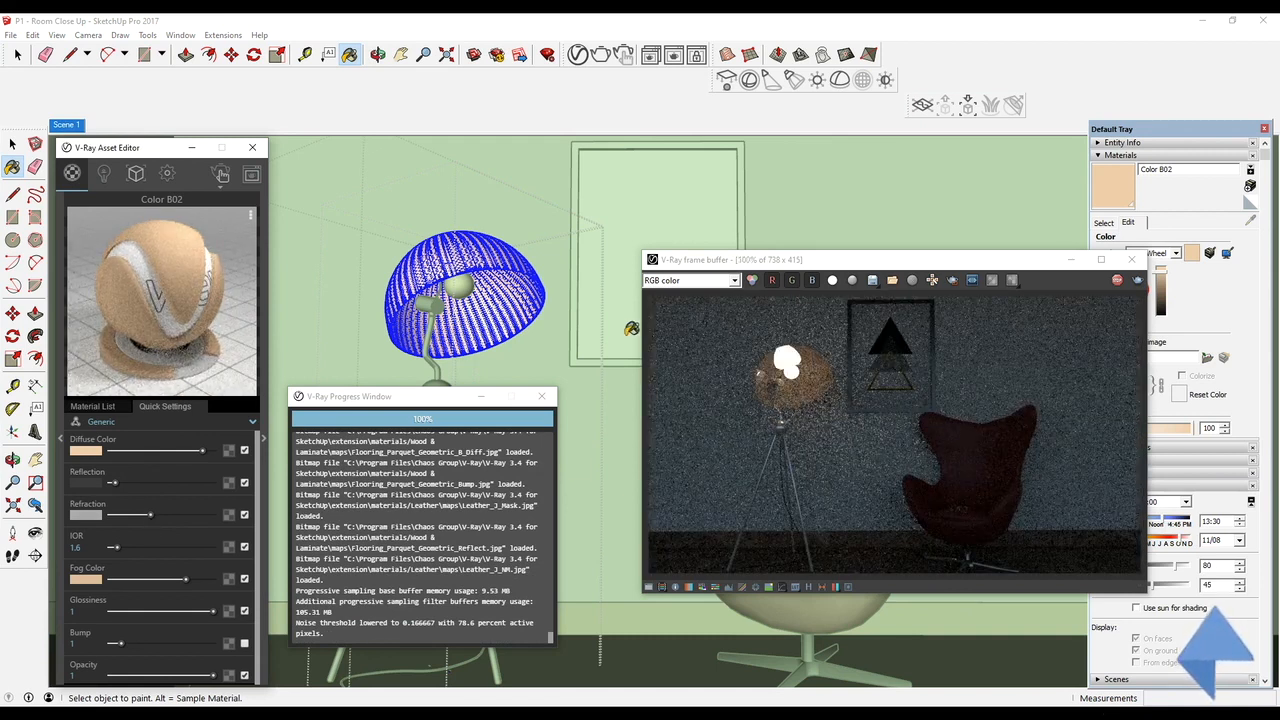
middle_click_drag(631, 328, 624, 342)
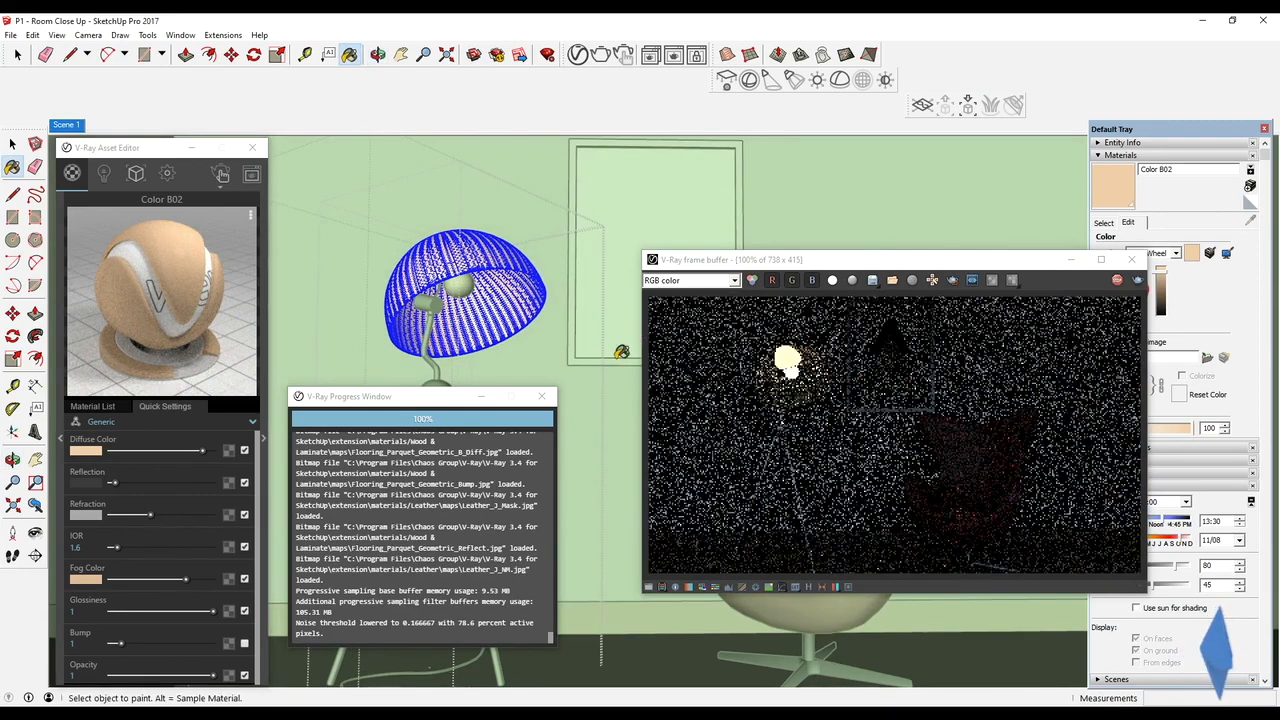
middle_click_drag(628, 278, 535, 302)
scroll(207, 651, "down", 1)
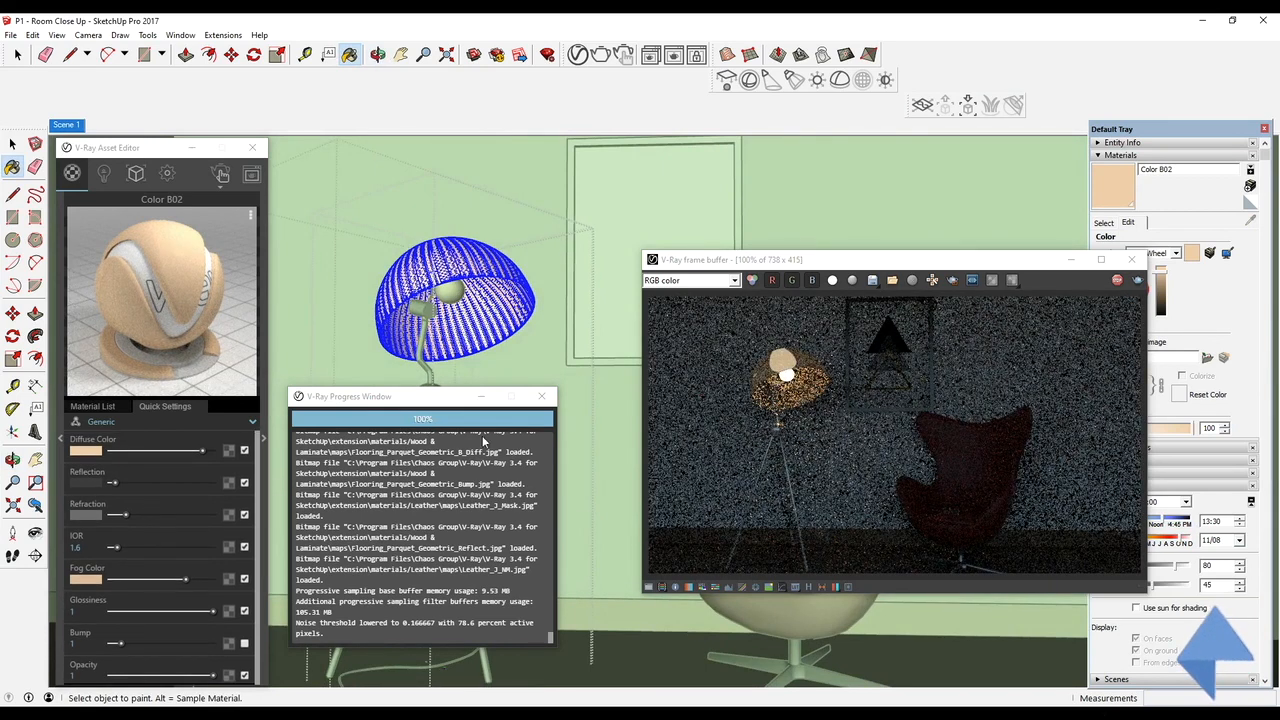
scroll(757, 391, "up", 1)
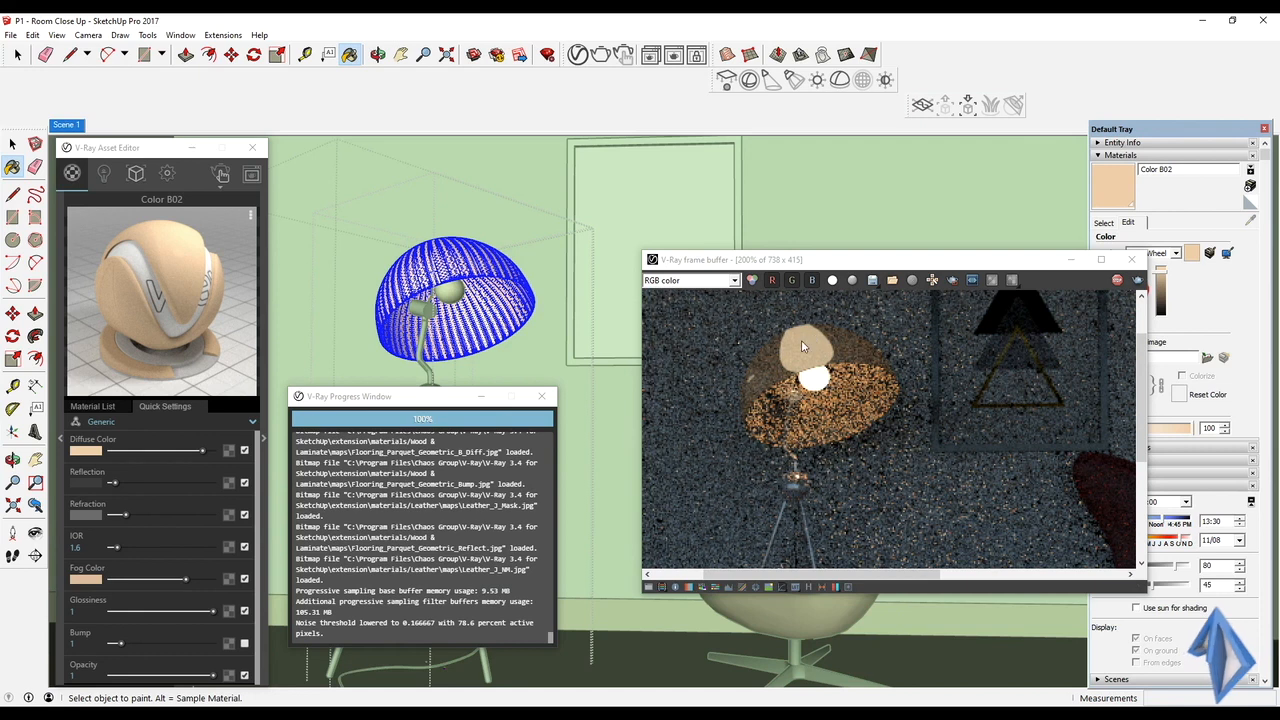
left_click_drag(128, 516, 137, 516)
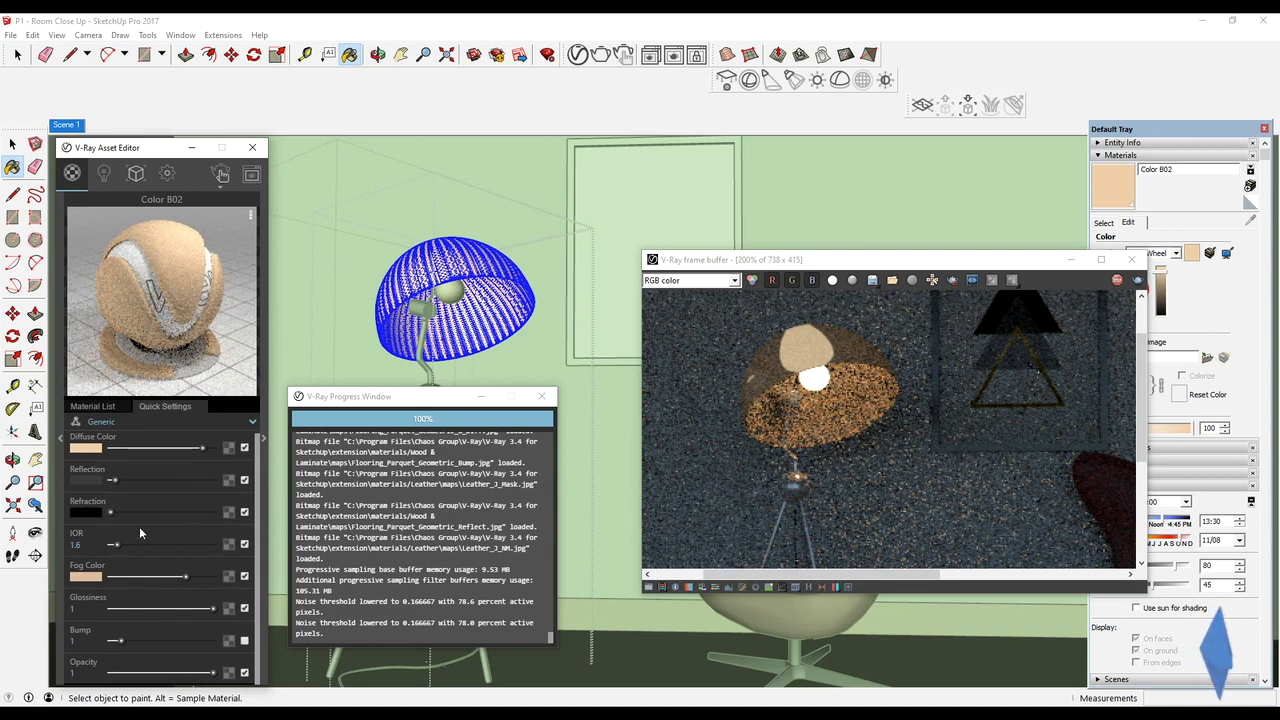
key("o")
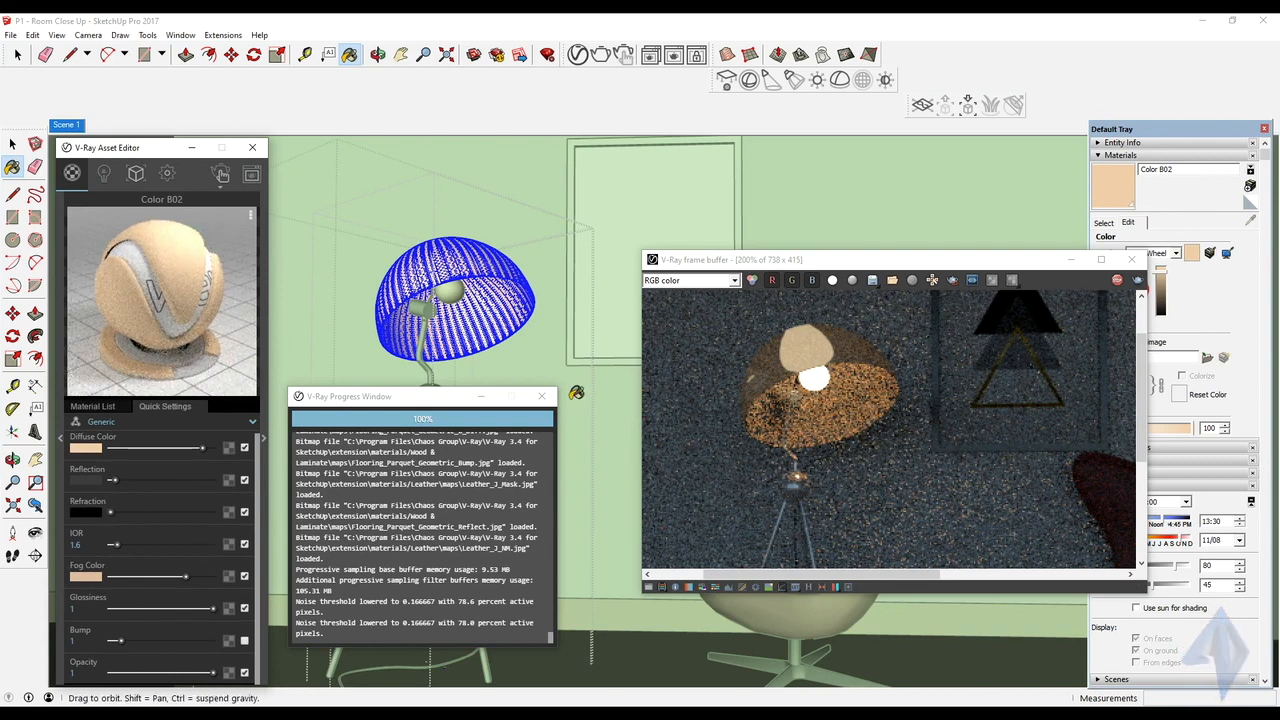
middle_click_drag(576, 393, 592, 386)
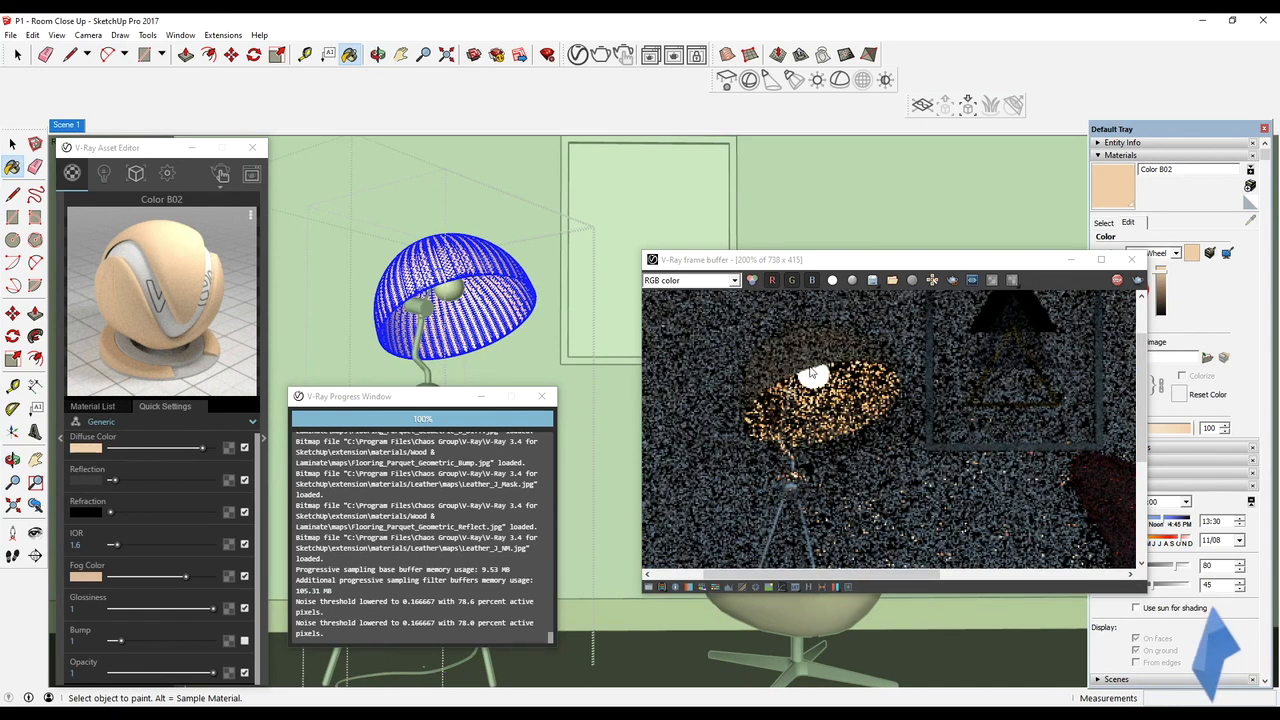
Lower the lampshade material's opacity to 0.86 and check the whole lamp in the interactive render
left_click_drag(212, 673, 207, 675)
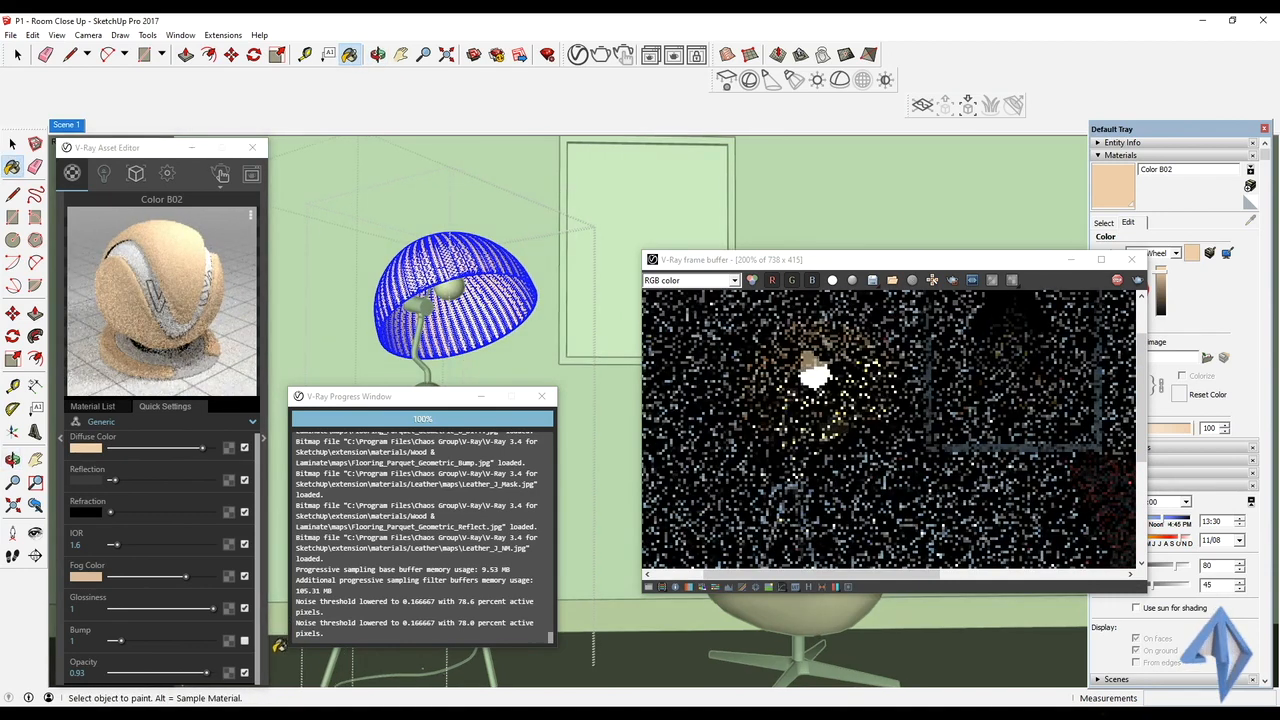
left_click_drag(206, 673, 200, 676)
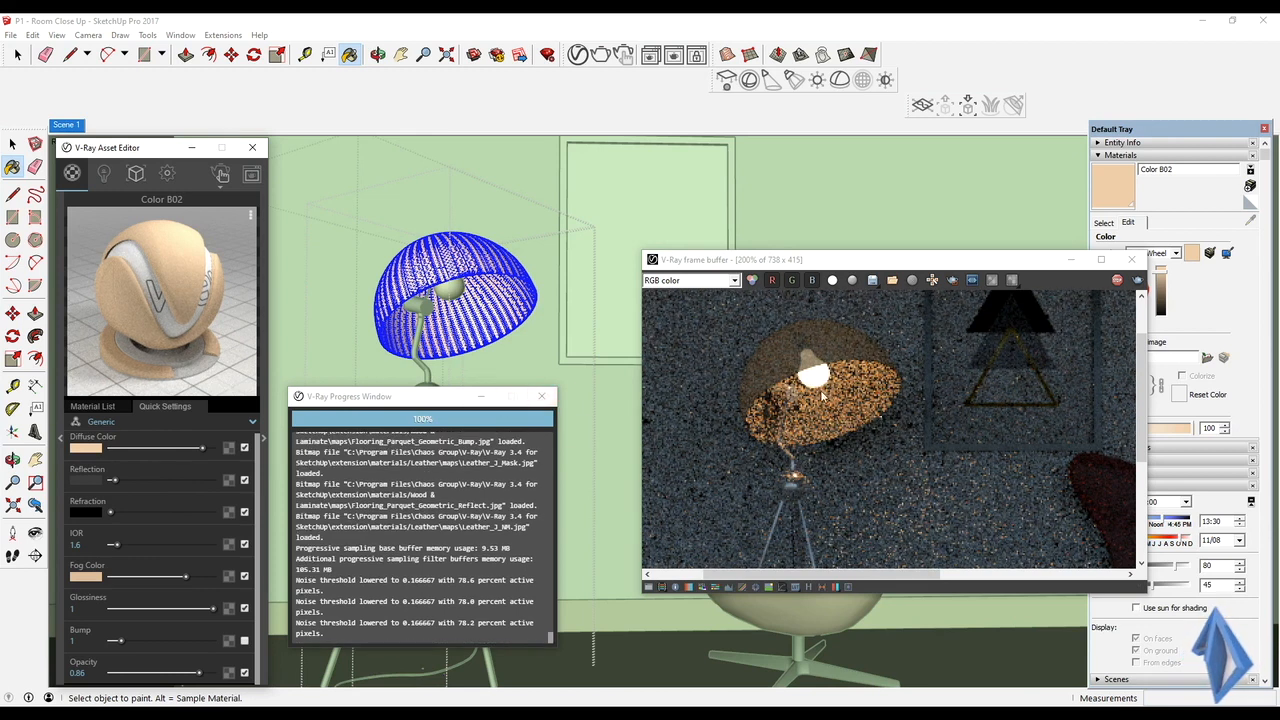
scroll(836, 412, "down", 3)
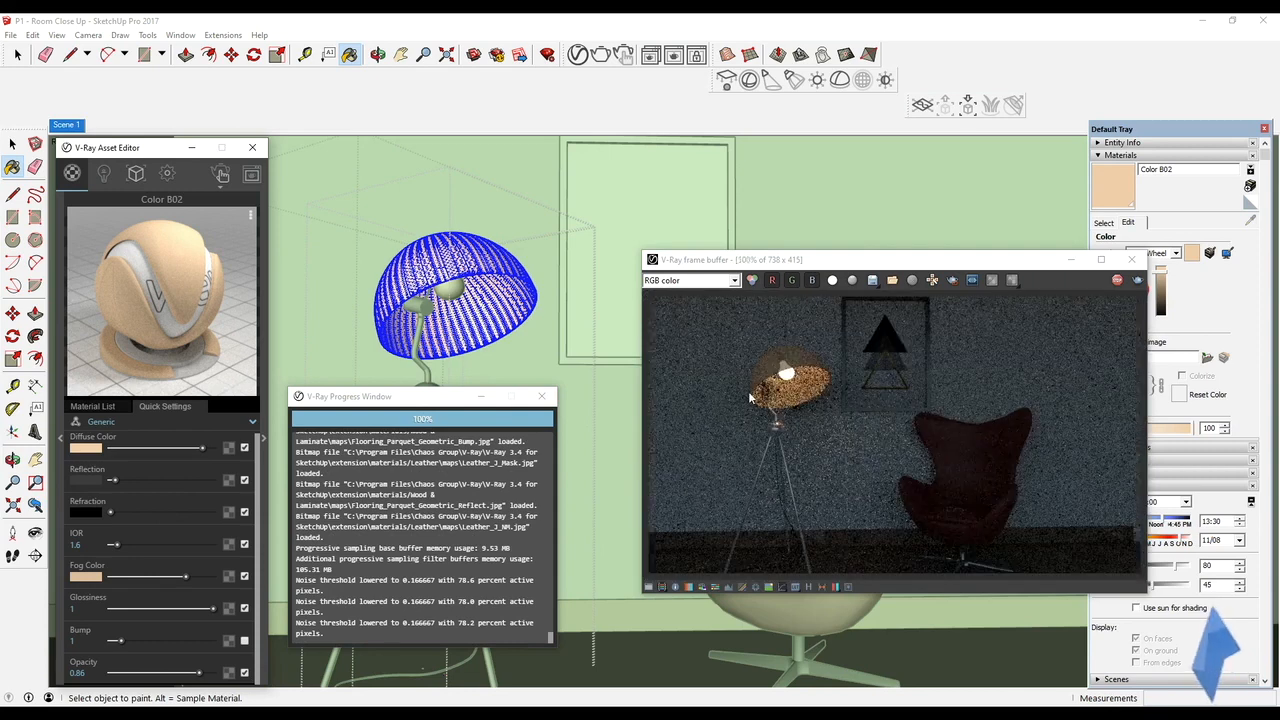
Close the V-Ray progress window and restore the Scene 1 view for the interactive render
left_click(541, 396)
middle_click_drag(591, 409, 546, 351)
left_click(82, 128)
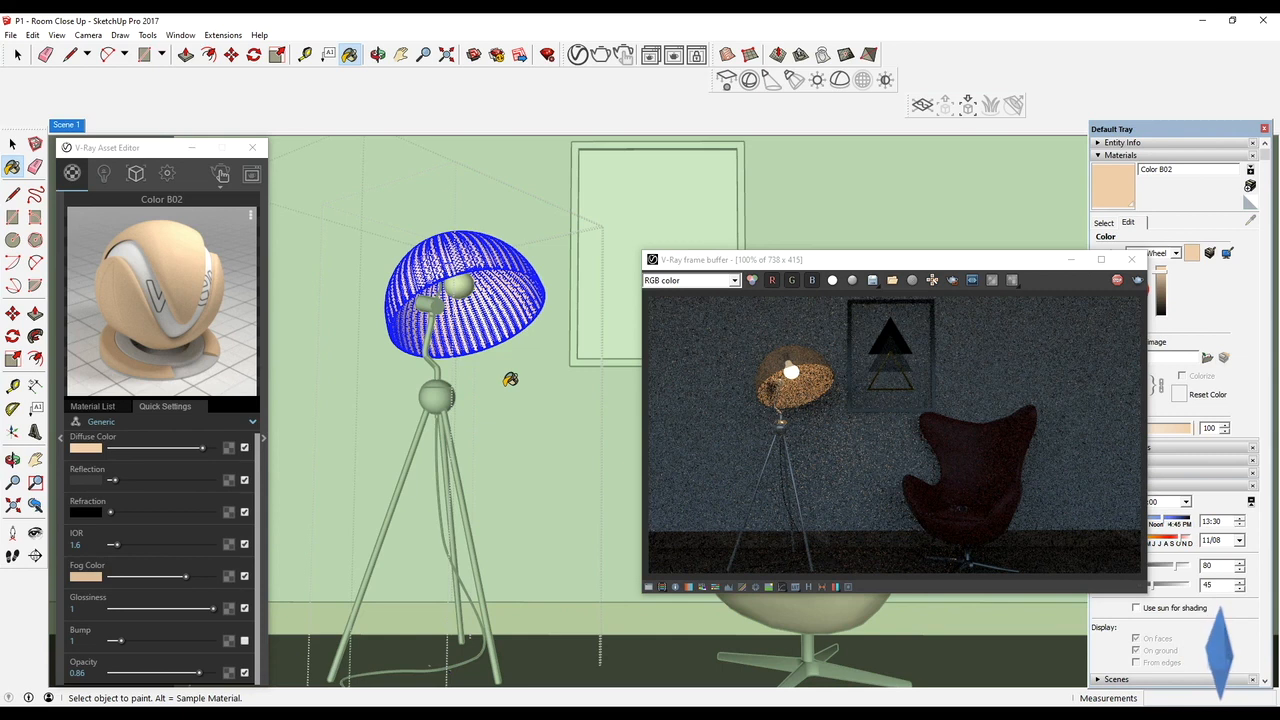
left_click_drag(859, 262, 744, 259)
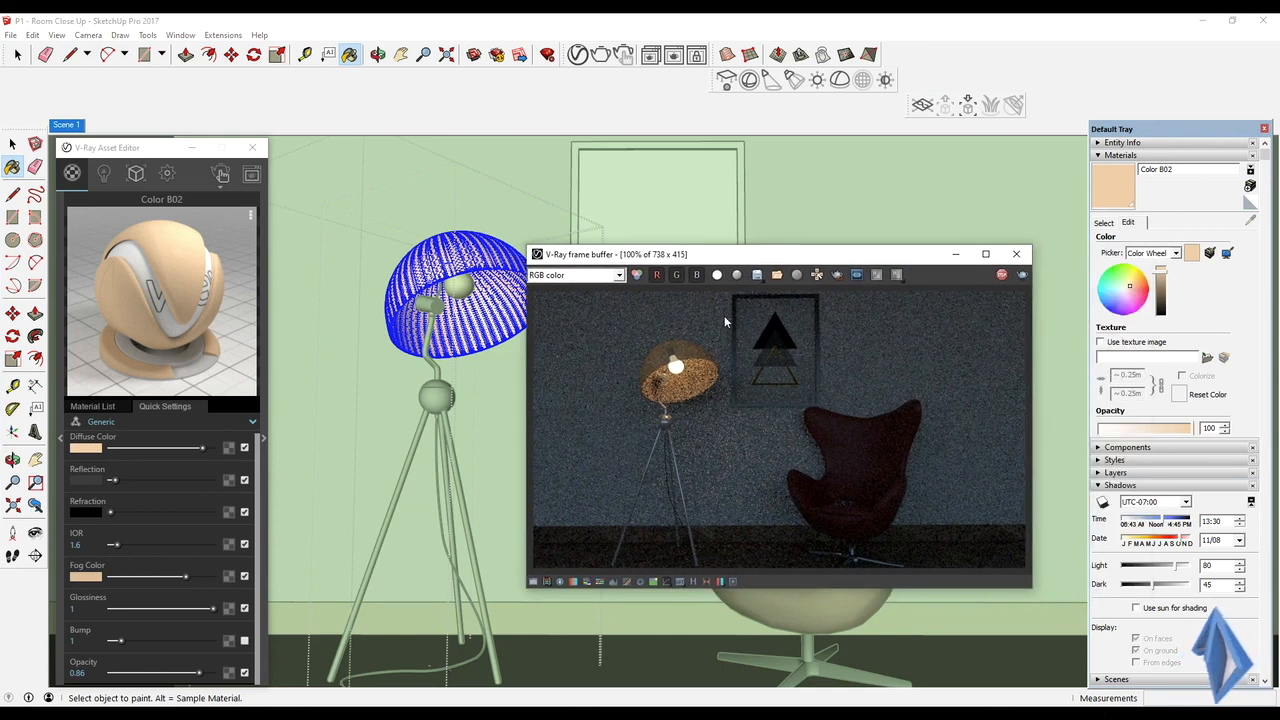